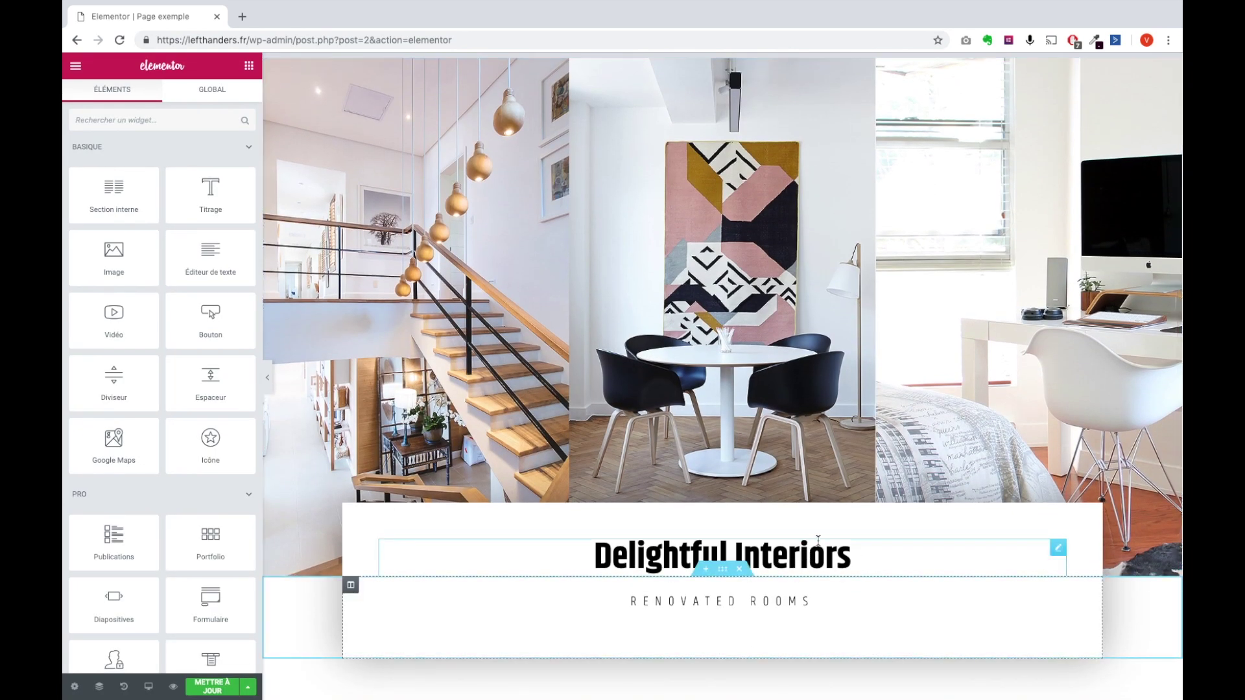
Move the section with the three interior photos above the "Our Team" section, directly below the statistics section
{"action": "scroll", "coordinate": [817, 540], "scroll_direction": "up", "scroll_amount": 15}
{"action": "scroll", "coordinate": [818, 540], "scroll_direction": "down", "scroll_amount": 5}
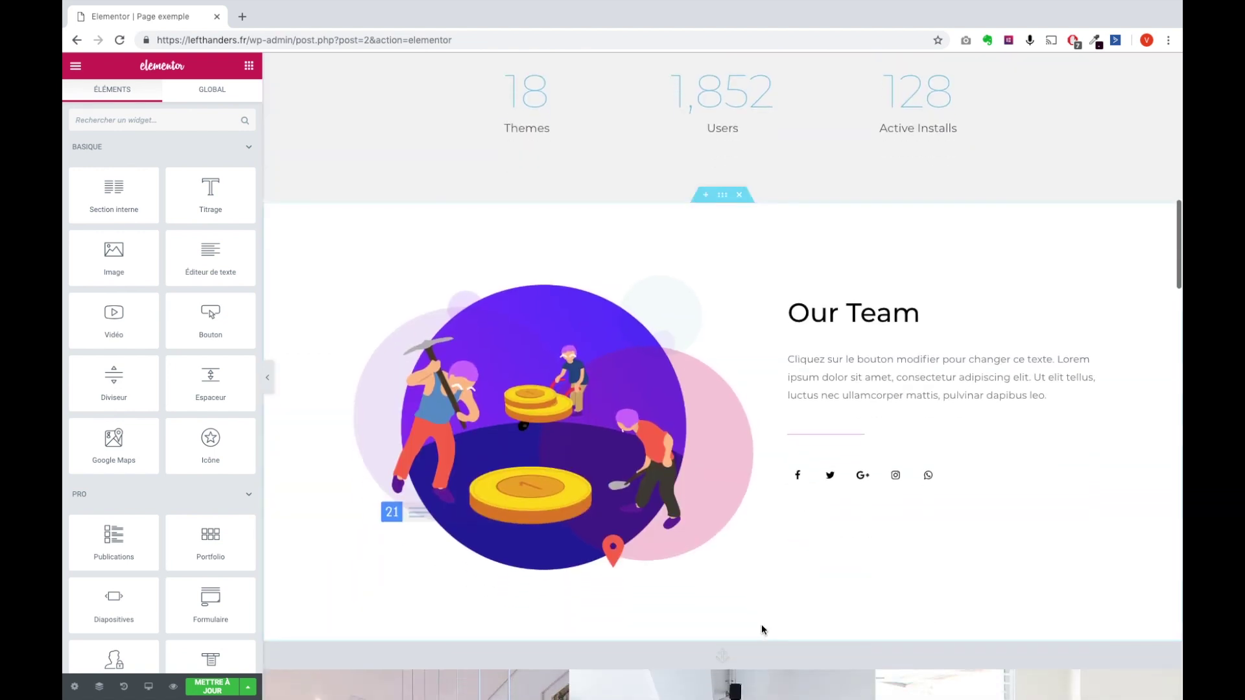
{"action": "scroll", "coordinate": [762, 629], "scroll_direction": "down", "scroll_amount": 7}
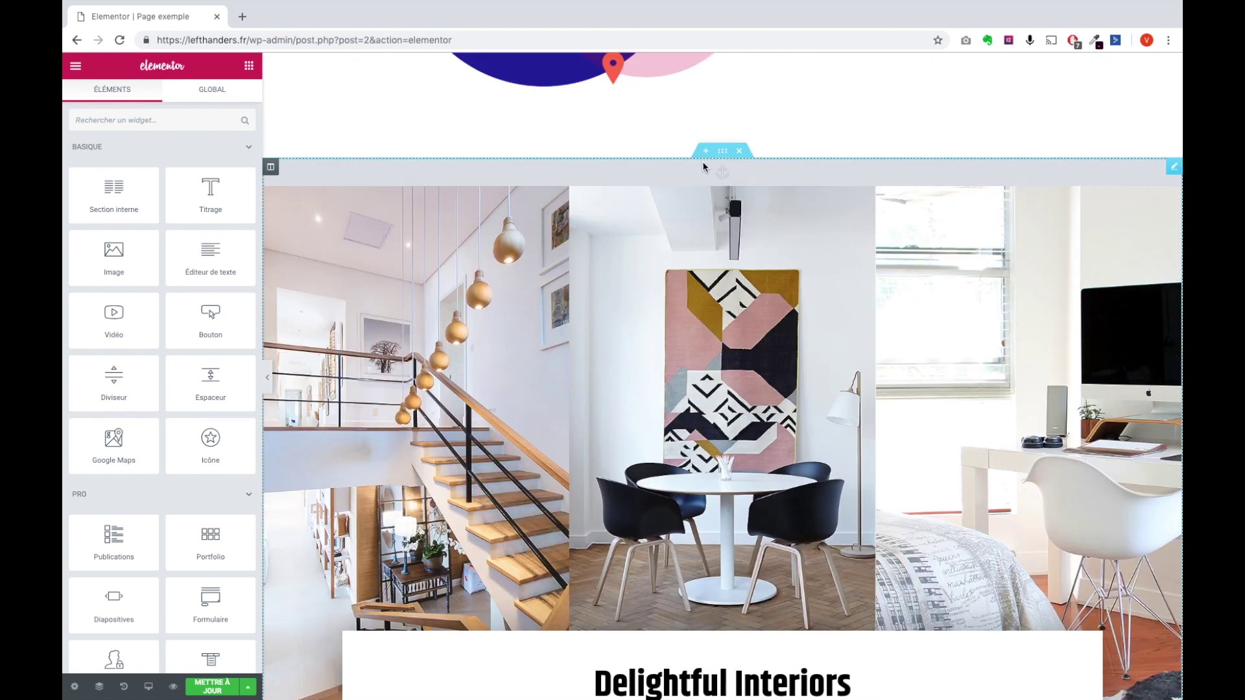
{"action": "left_click_drag", "start_coordinate": [719, 151], "coordinate": [705, 188]}
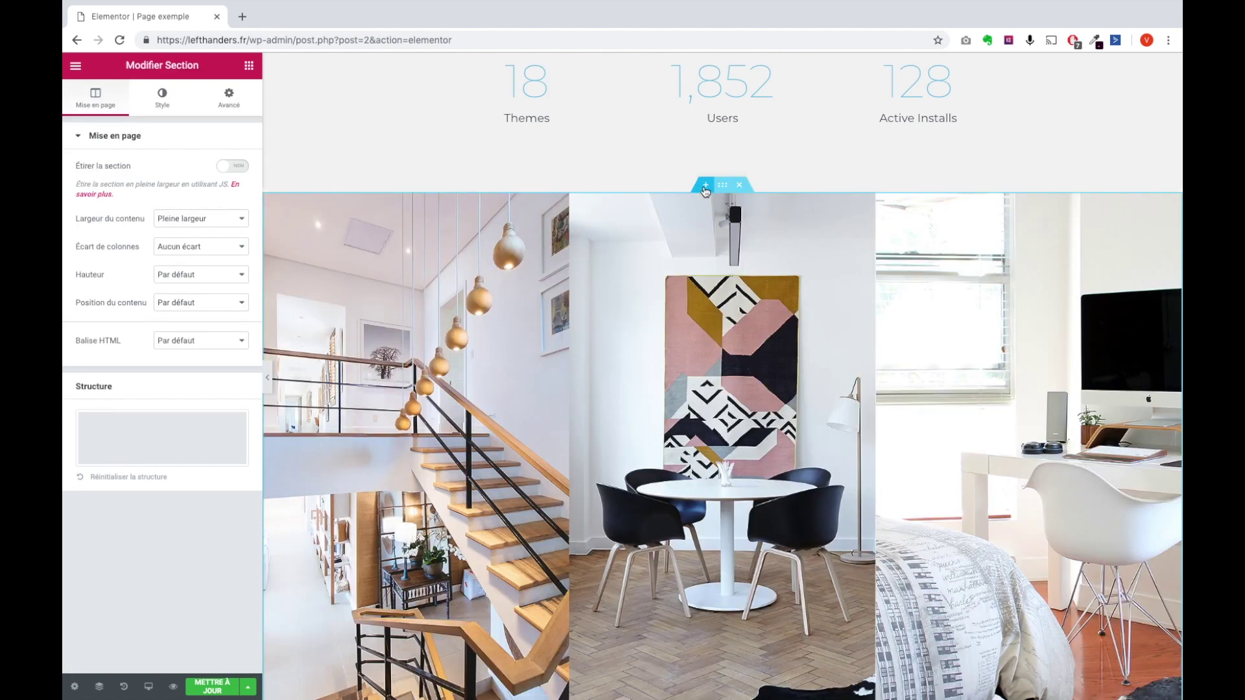
Move the "Delightful Interiors" title section up the page so that it sits directly below the three interior photos
{"action": "scroll", "coordinate": [759, 326], "scroll_direction": "down", "scroll_amount": 10}
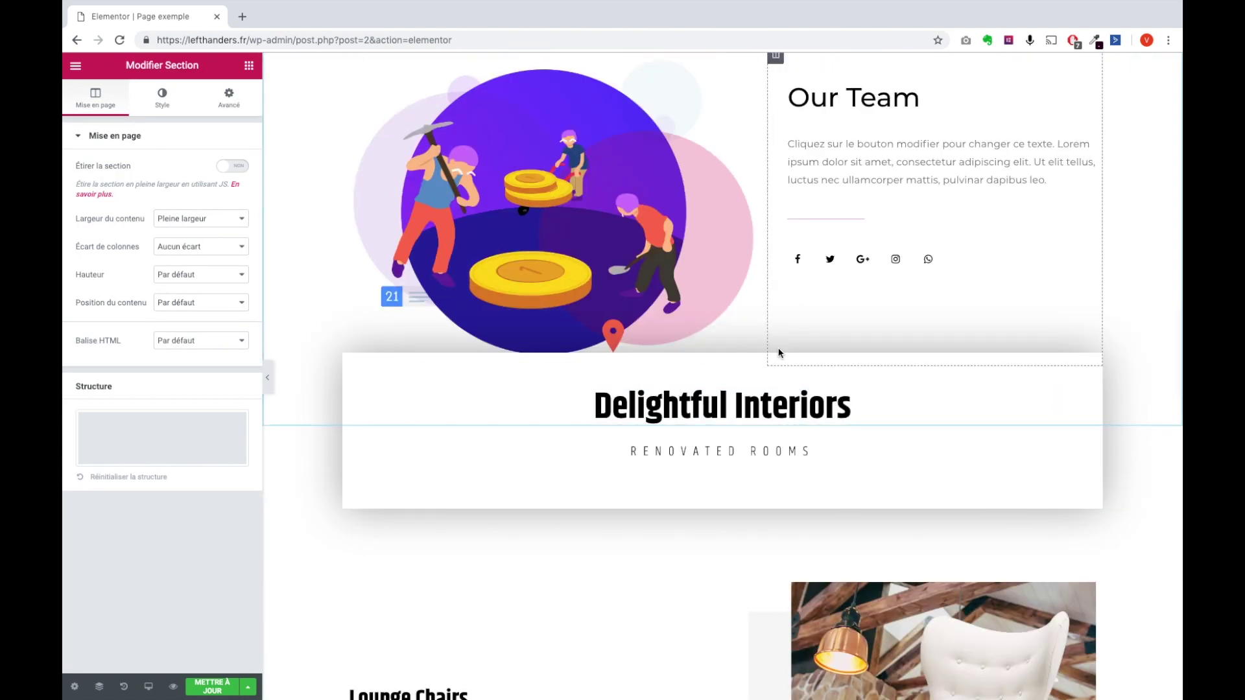
{"action": "left_click_drag", "start_coordinate": [727, 432], "coordinate": [706, 149]}
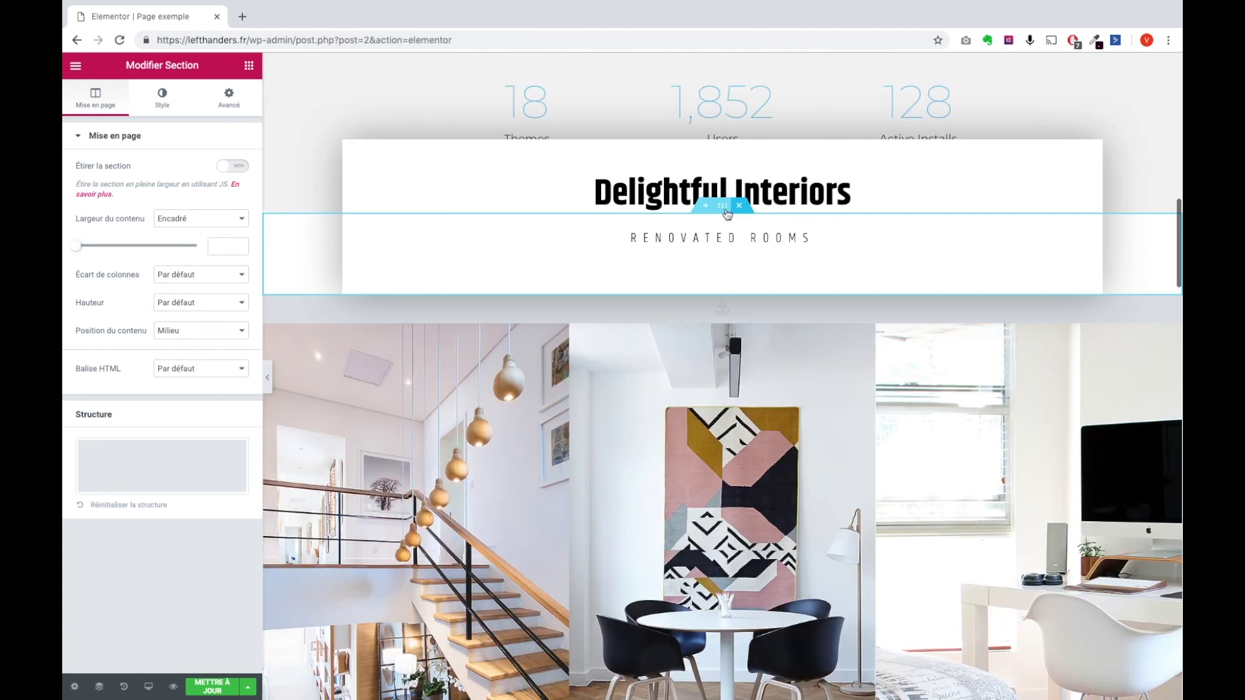
{"action": "left_click_drag", "start_coordinate": [719, 201], "coordinate": [698, 478]}
{"action": "scroll", "coordinate": [737, 291], "scroll_direction": "up", "scroll_amount": 6}
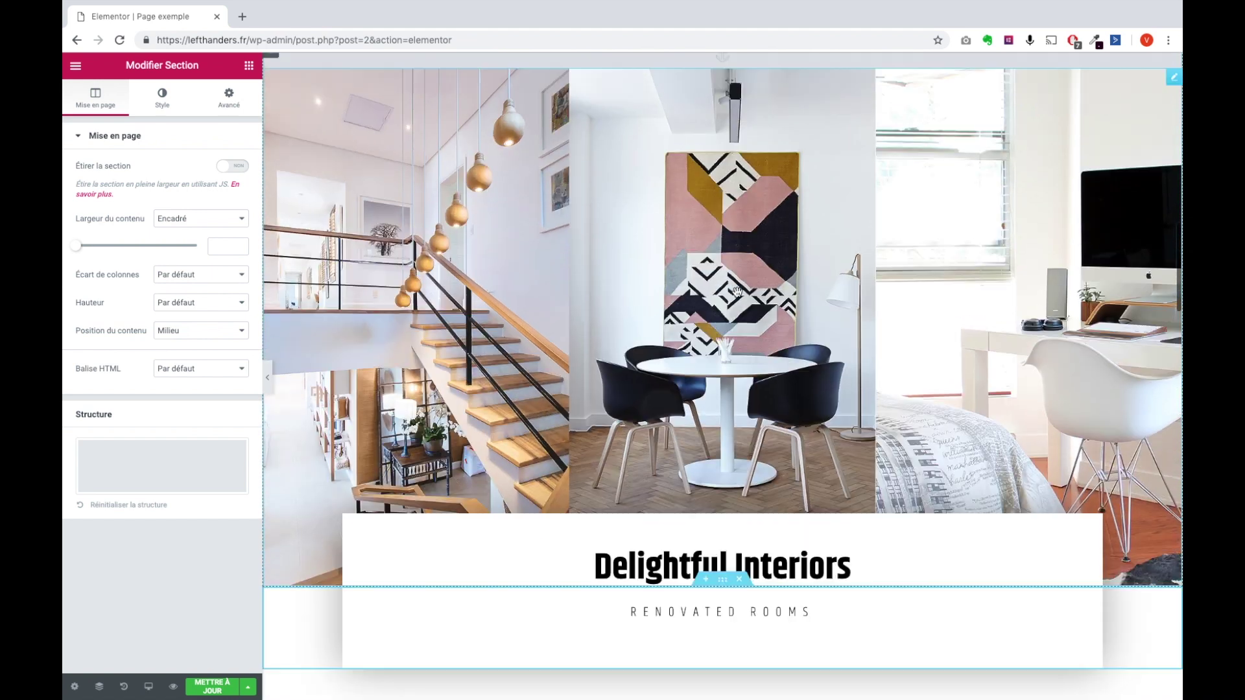
{"action": "scroll", "coordinate": [732, 334], "scroll_direction": "down", "scroll_amount": 5}
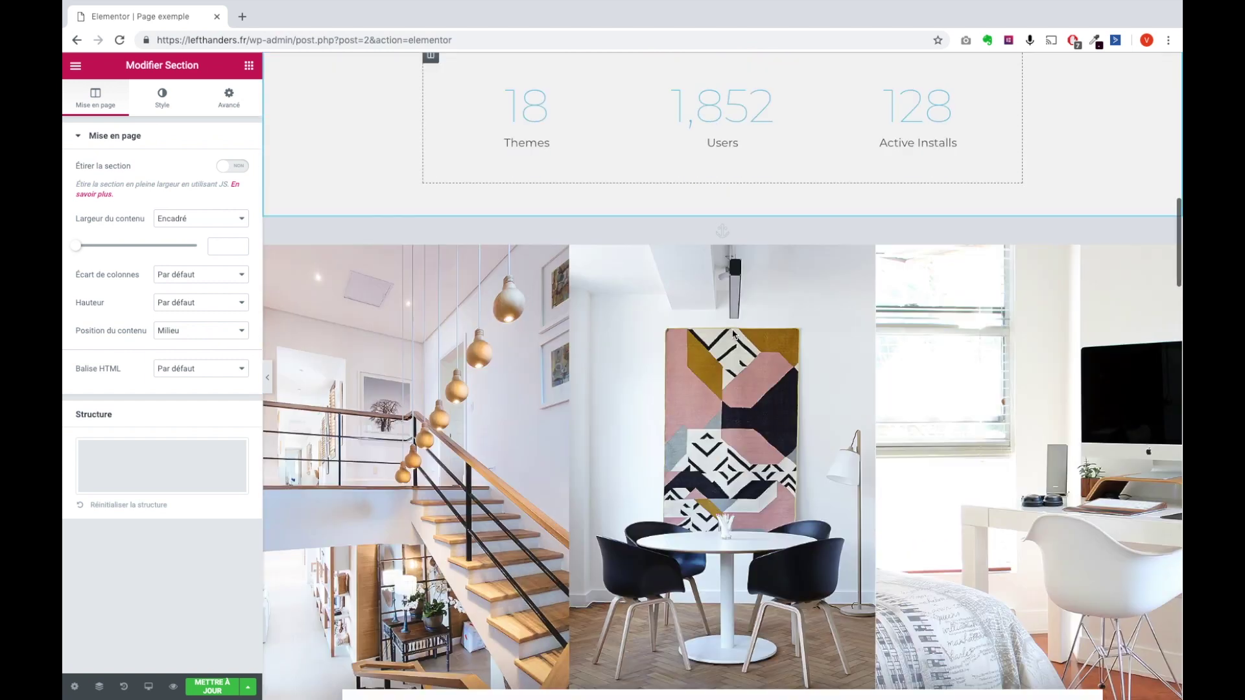
Examine the typography settings, including font family and weight, of the "We Transform Your Vision into Creative Results" heading
{"action": "scroll", "coordinate": [733, 334], "scroll_direction": "up", "scroll_amount": 8}
{"action": "scroll", "coordinate": [734, 333], "scroll_direction": "up", "scroll_amount": 10}
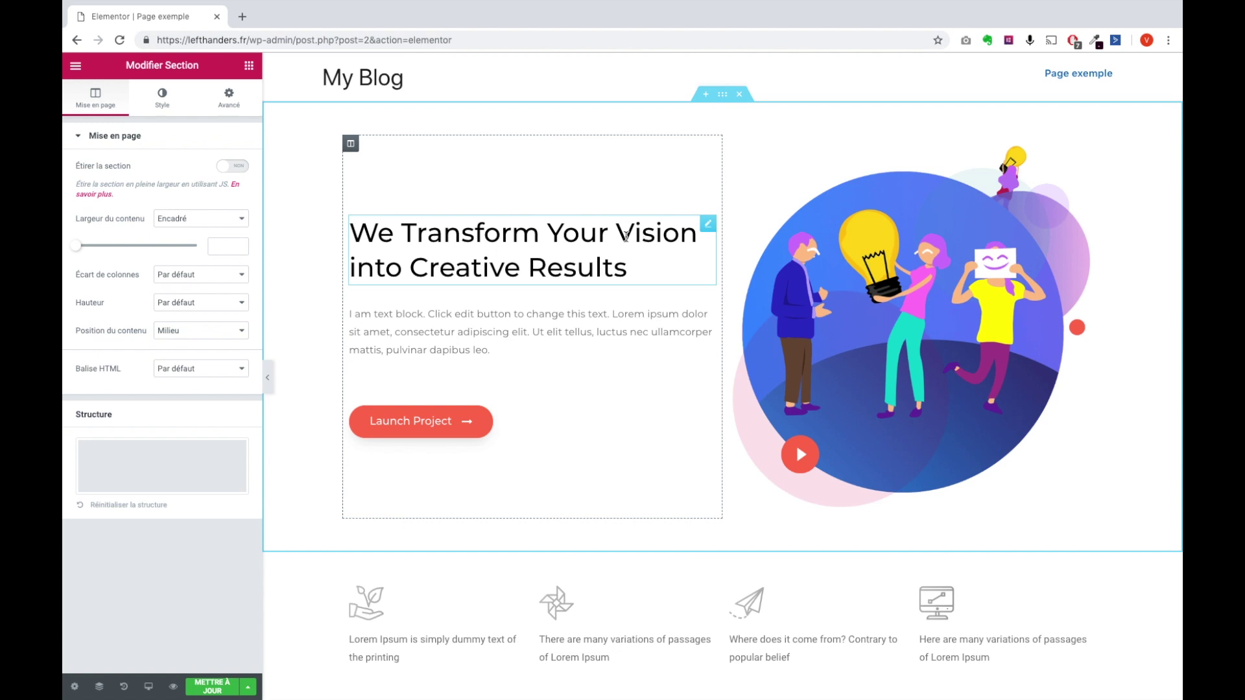
{"action": "scroll", "coordinate": [628, 253], "scroll_direction": "down", "scroll_amount": 7}
{"action": "scroll", "coordinate": [628, 250], "scroll_direction": "up", "scroll_amount": 4}
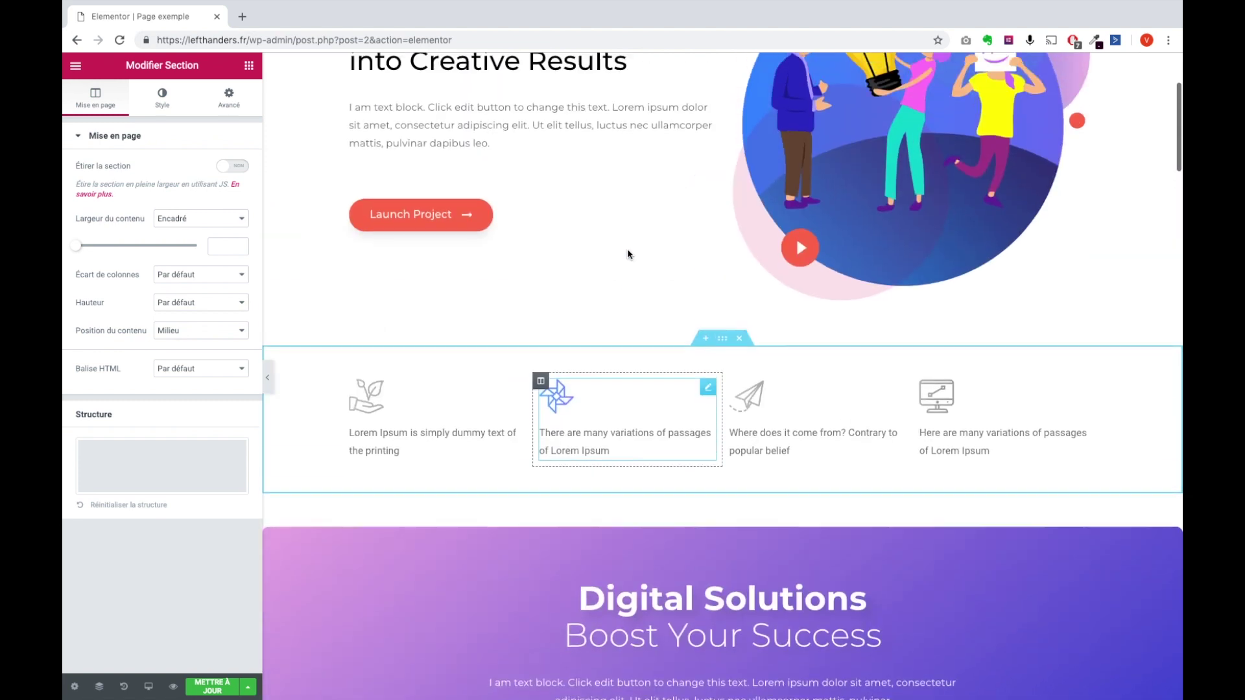
{"action": "scroll", "coordinate": [457, 201], "scroll_direction": "up", "scroll_amount": 2}
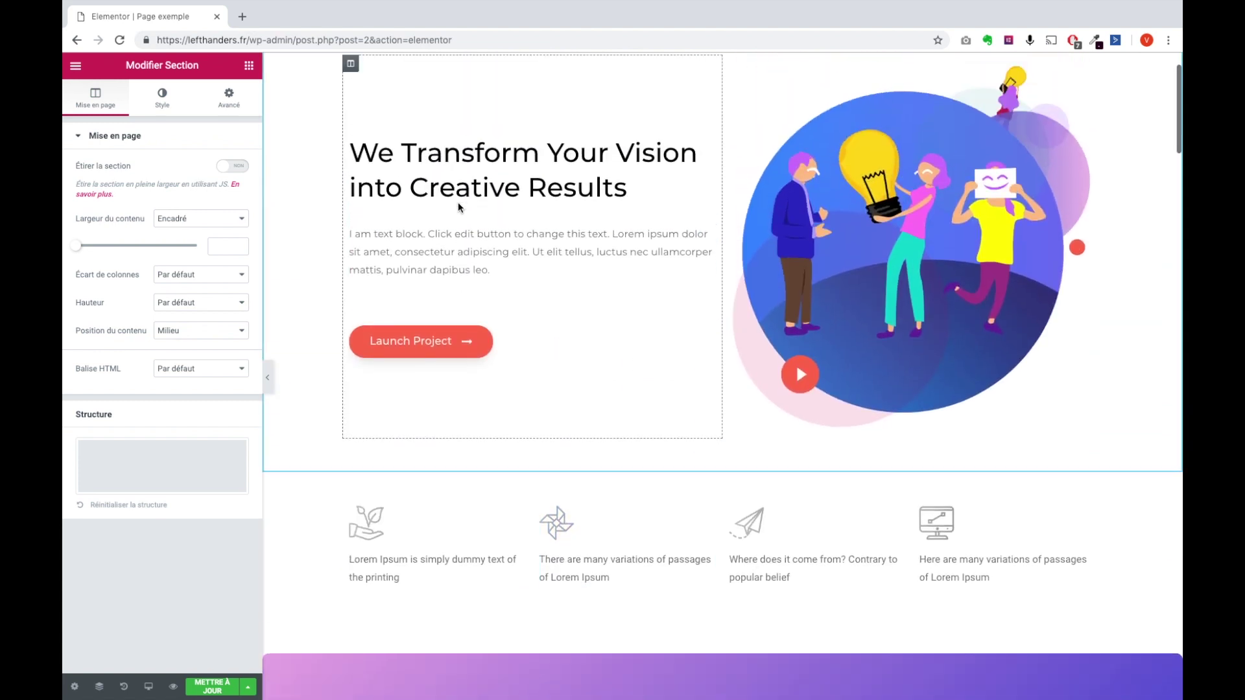
{"action": "left_click", "coordinate": [451, 170]}
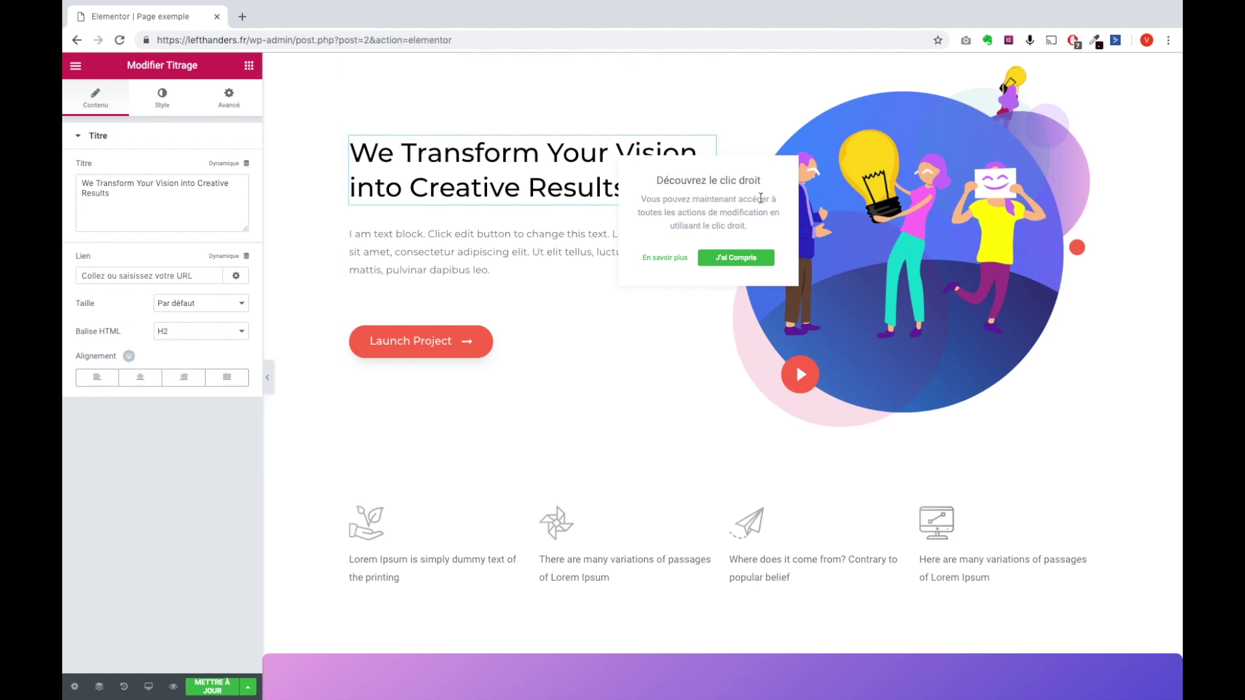
{"action": "left_click", "coordinate": [736, 257]}
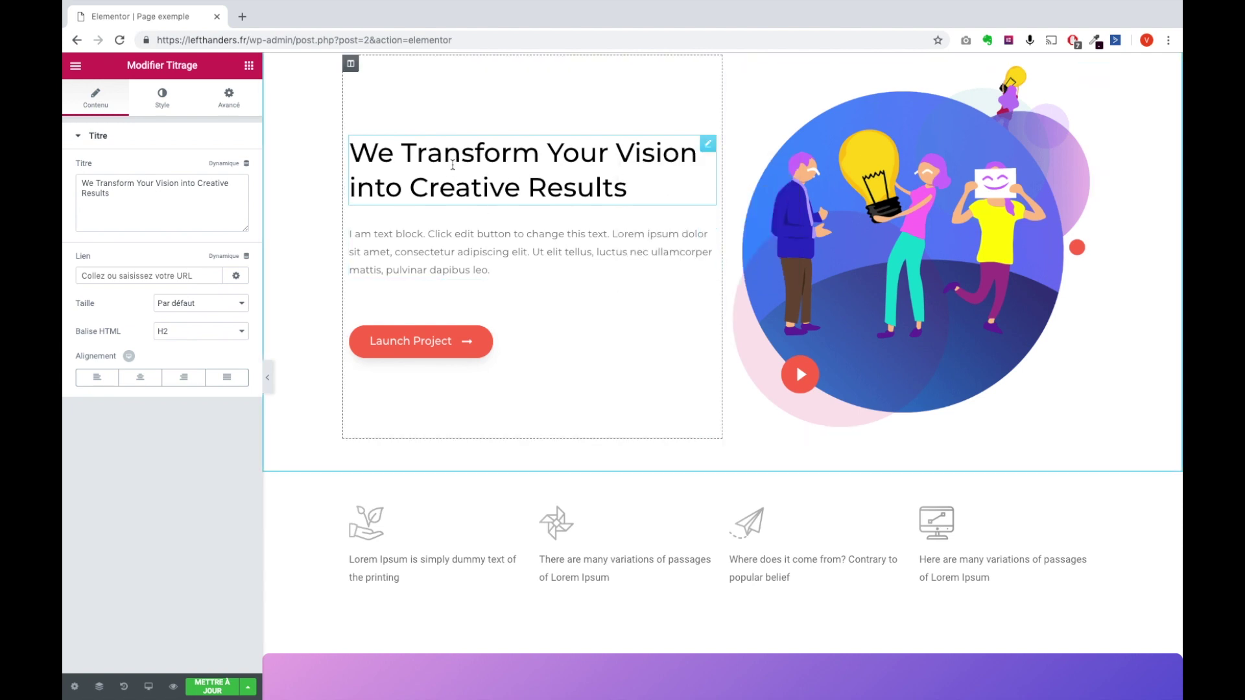
{"action": "left_click", "coordinate": [160, 104]}
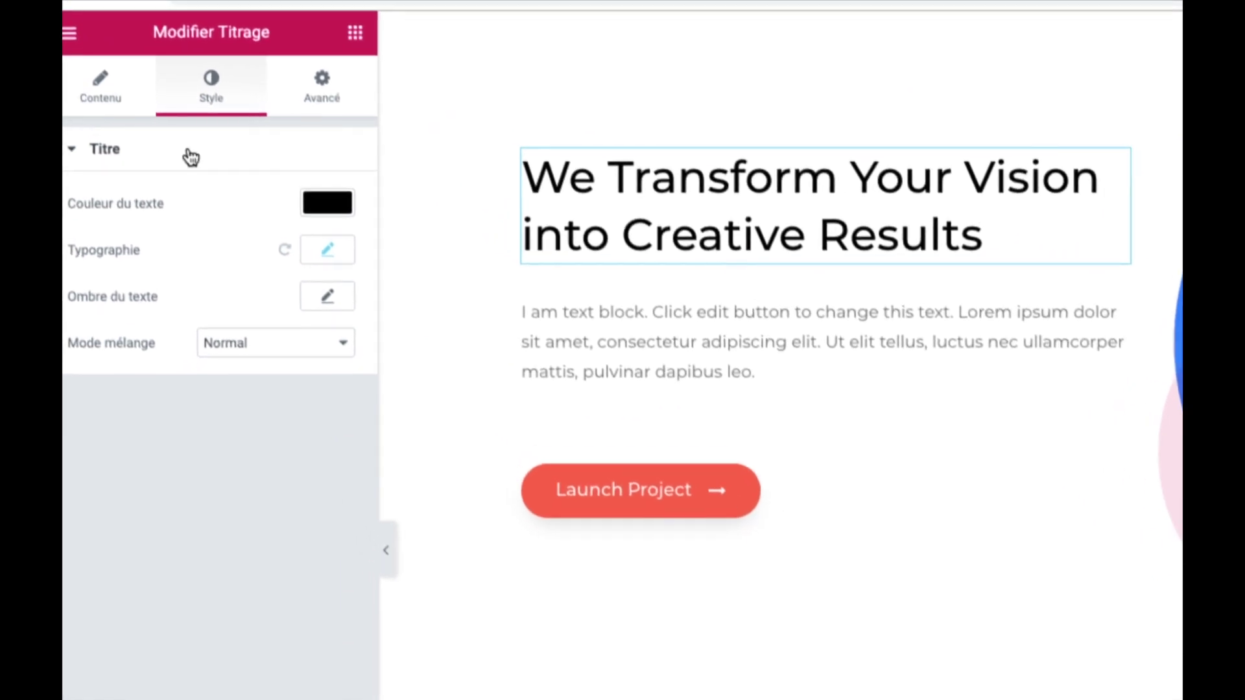
{"action": "left_click", "coordinate": [317, 252]}
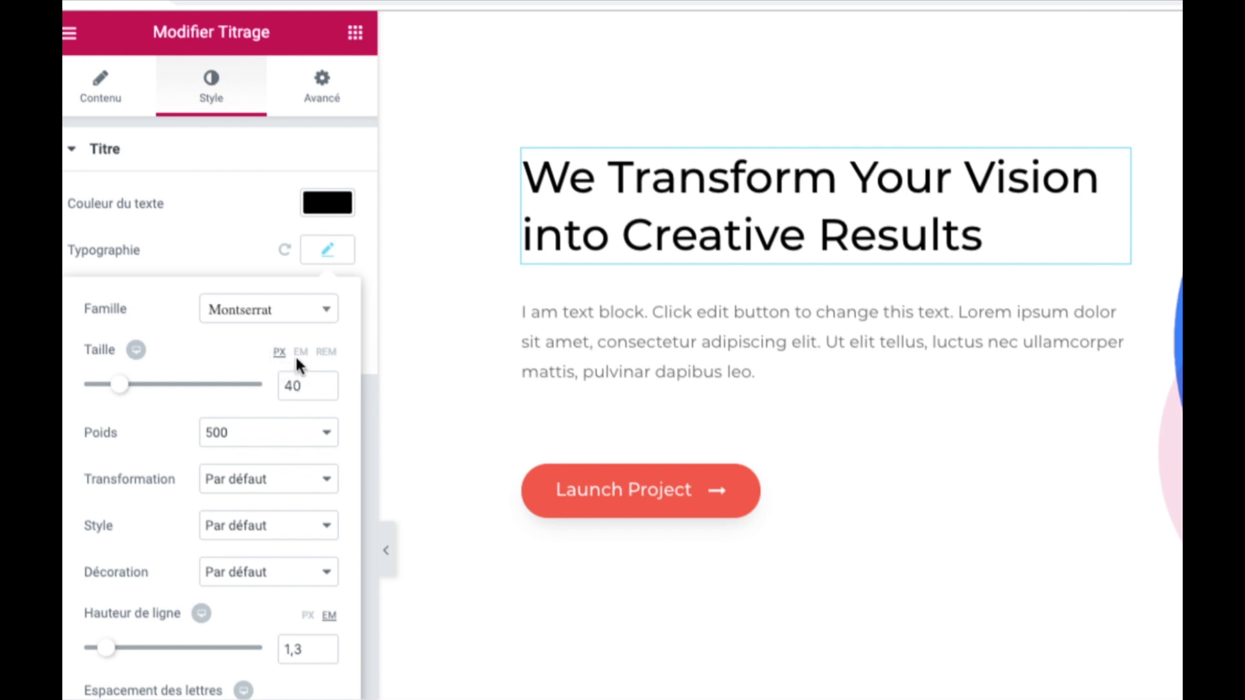
{"action": "left_click", "coordinate": [257, 443]}
{"action": "left_click", "coordinate": [133, 447]}
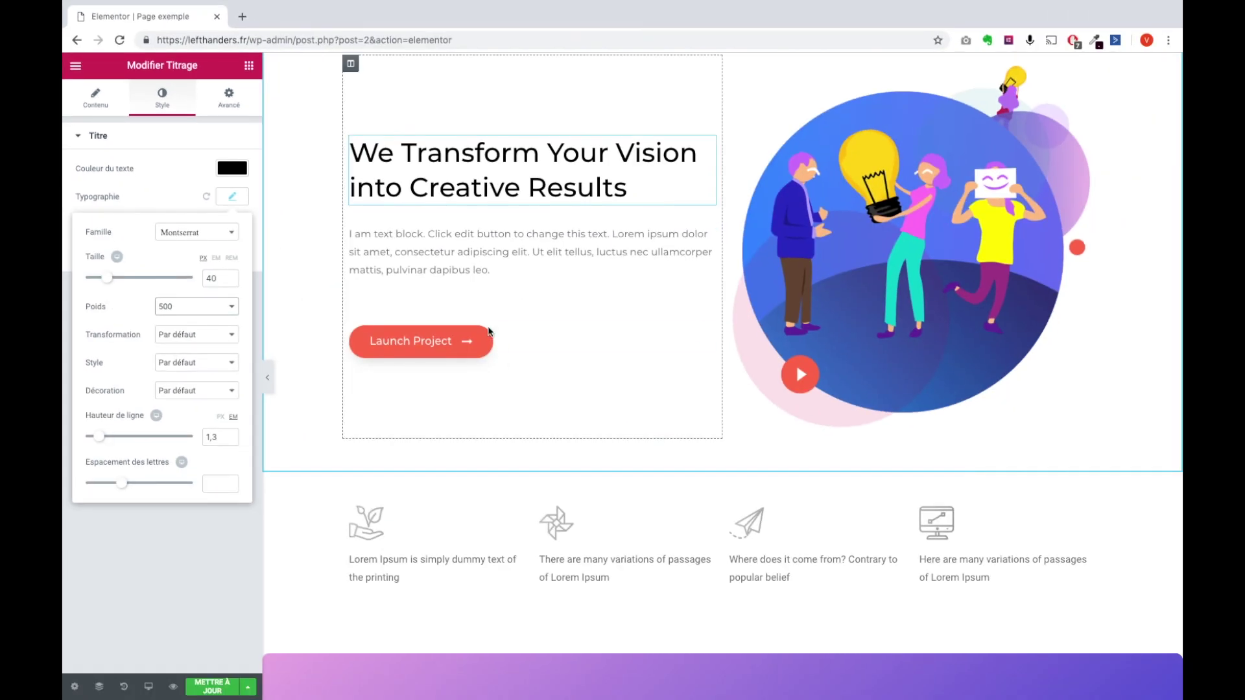
Enable the default text shadow on the "Delightful Interiors" heading and set its font family to Montserrat
{"action": "scroll", "coordinate": [739, 474], "scroll_direction": "down", "scroll_amount": 8}
{"action": "scroll", "coordinate": [488, 331], "scroll_direction": "down", "scroll_amount": 12}
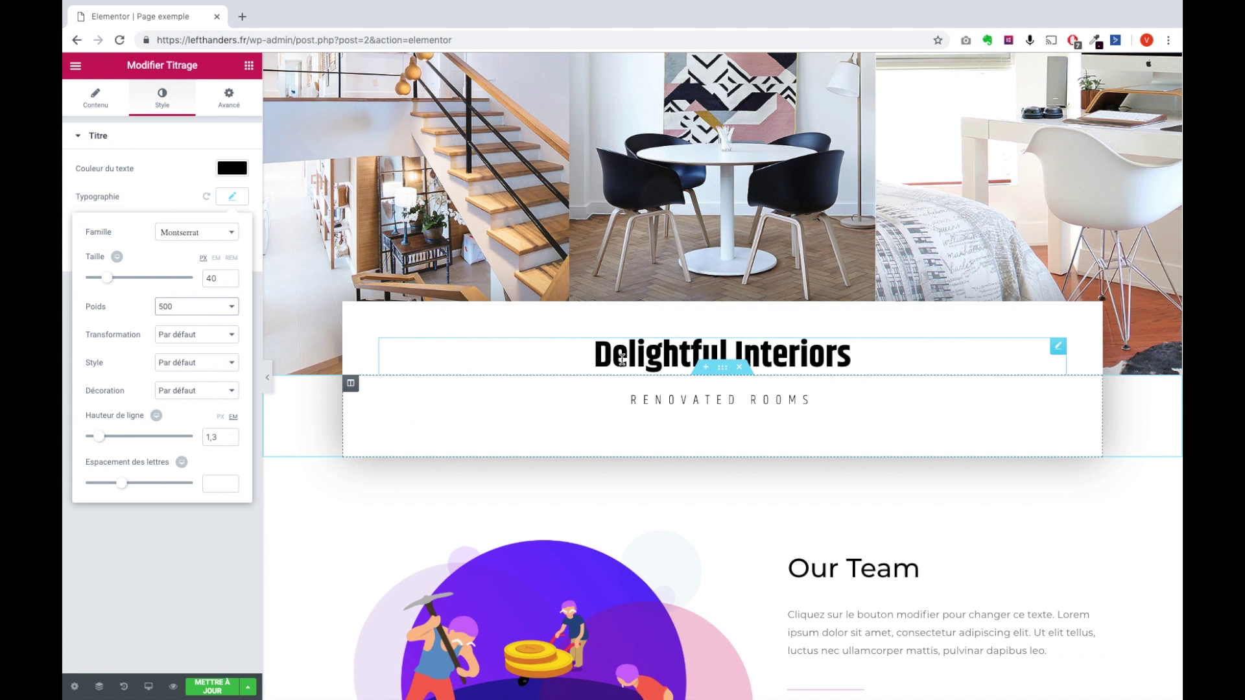
{"action": "left_click", "coordinate": [623, 358]}
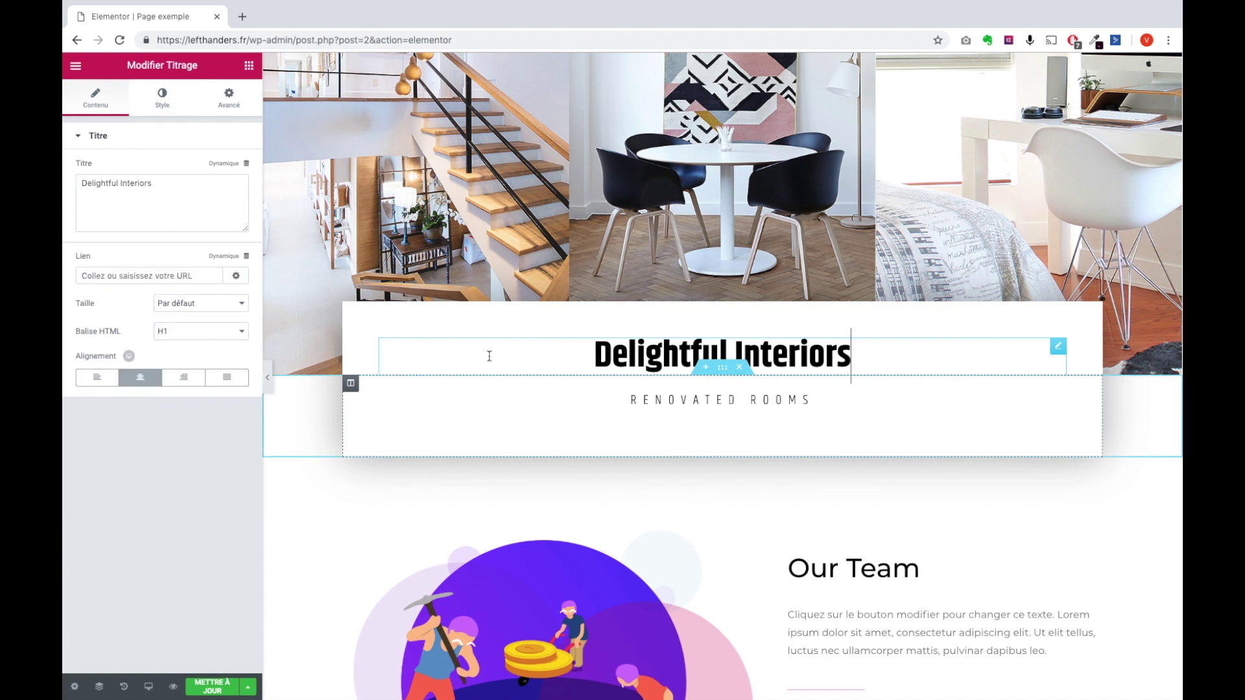
{"action": "left_click", "coordinate": [174, 96]}
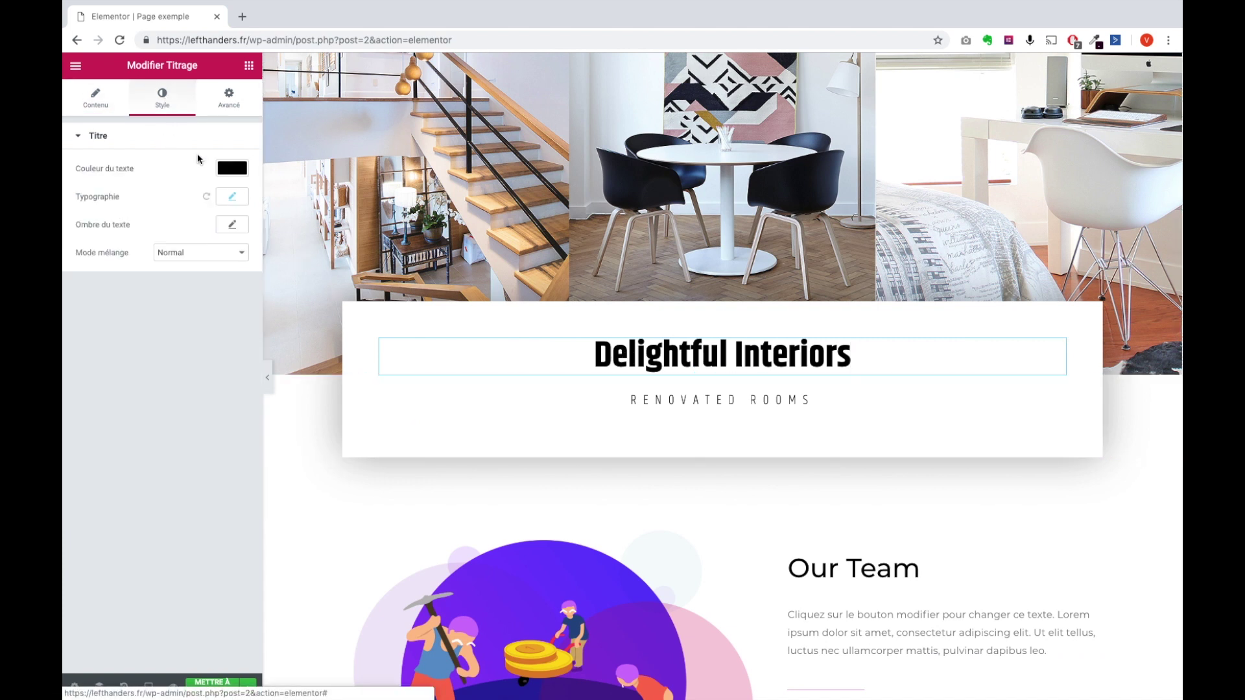
{"action": "left_click", "coordinate": [234, 224]}
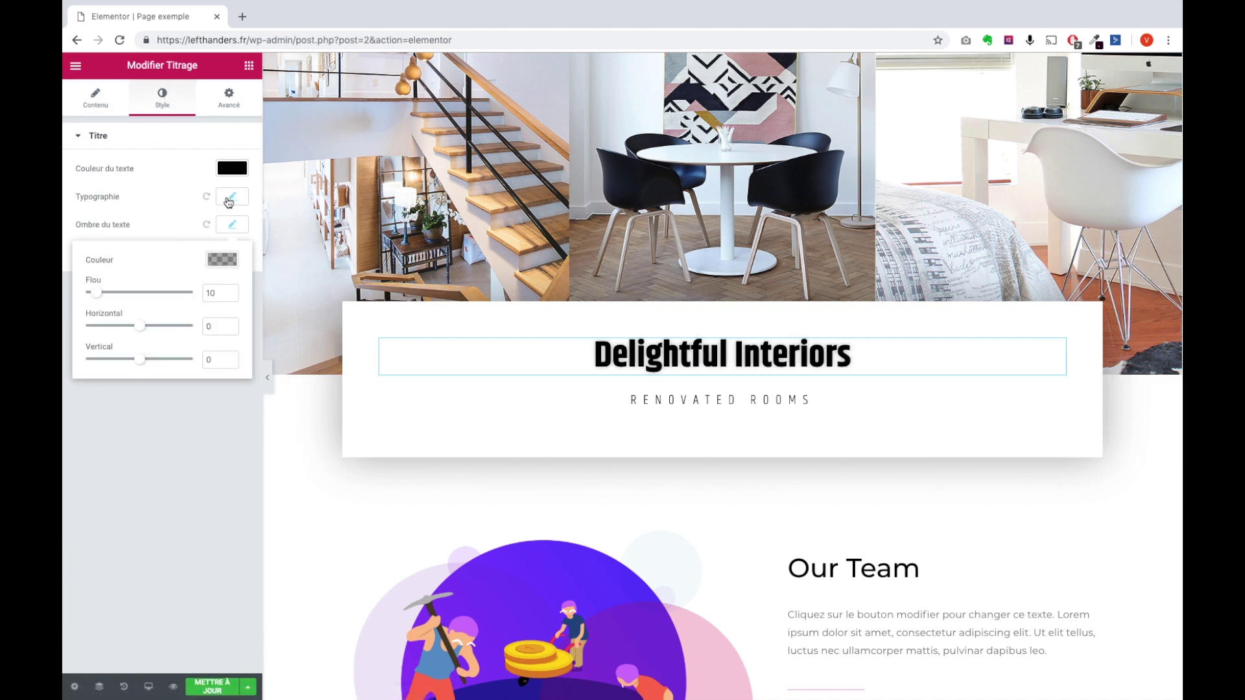
{"action": "left_click", "coordinate": [229, 201]}
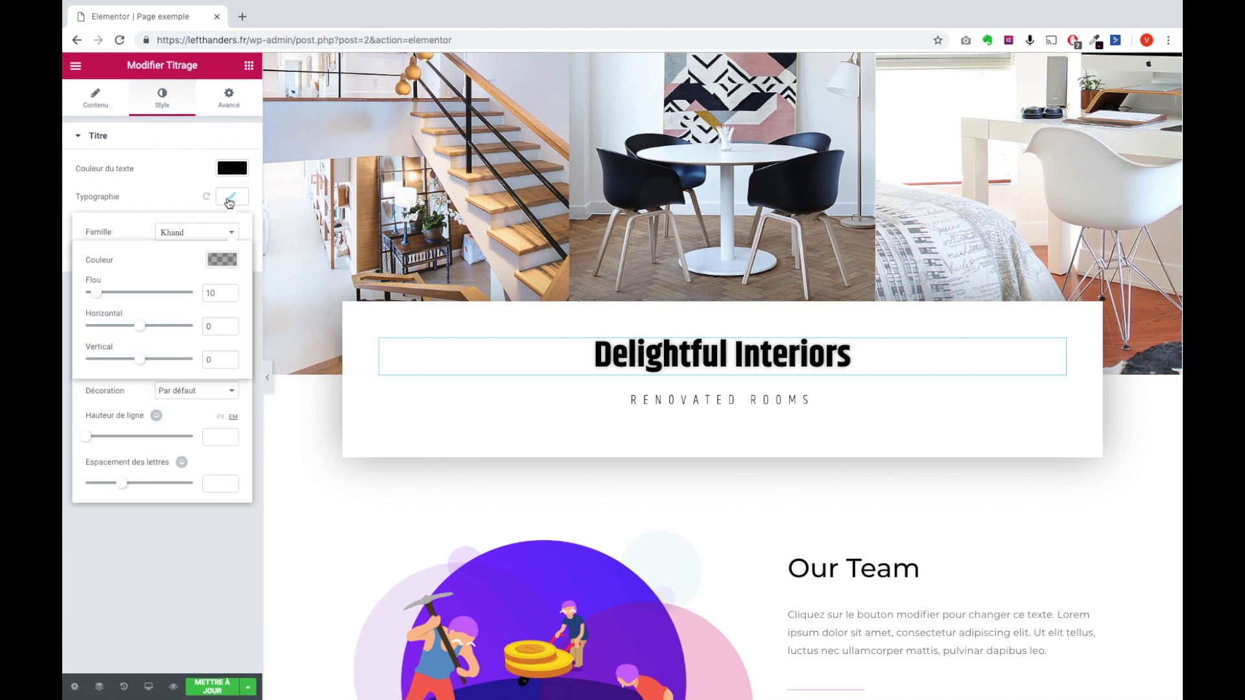
{"action": "left_click", "coordinate": [225, 240]}
{"action": "type", "text": "mon"}
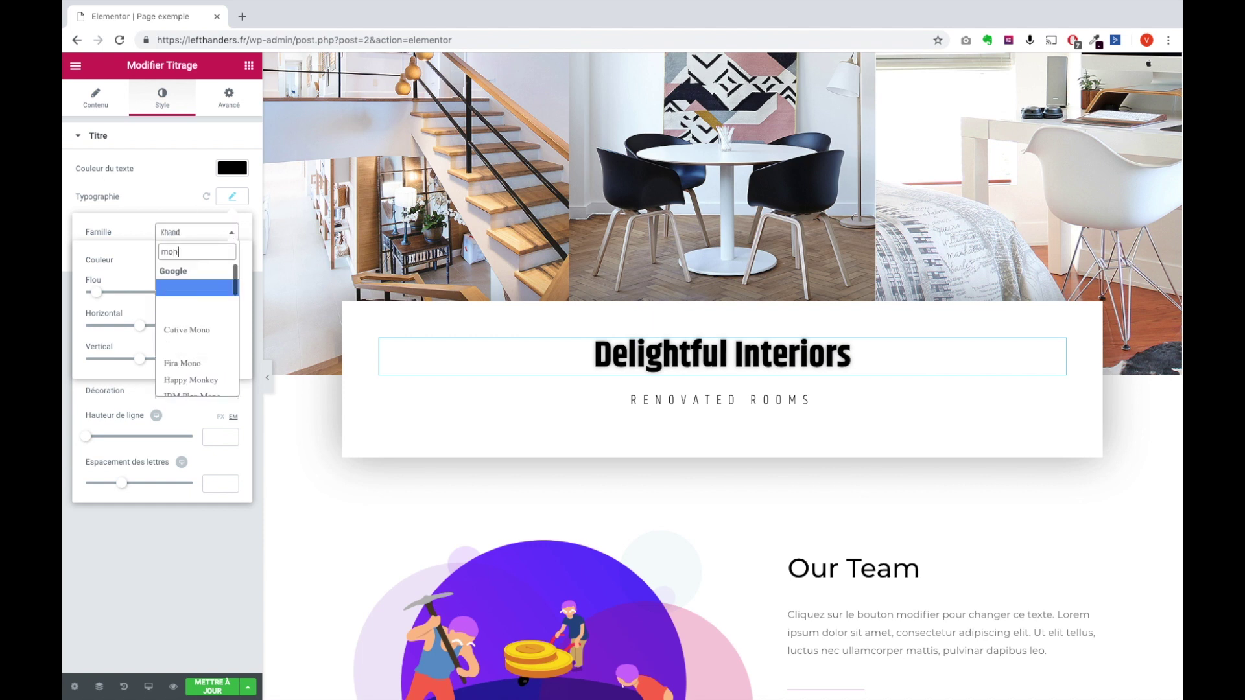
{"action": "type", "text": "ts"}
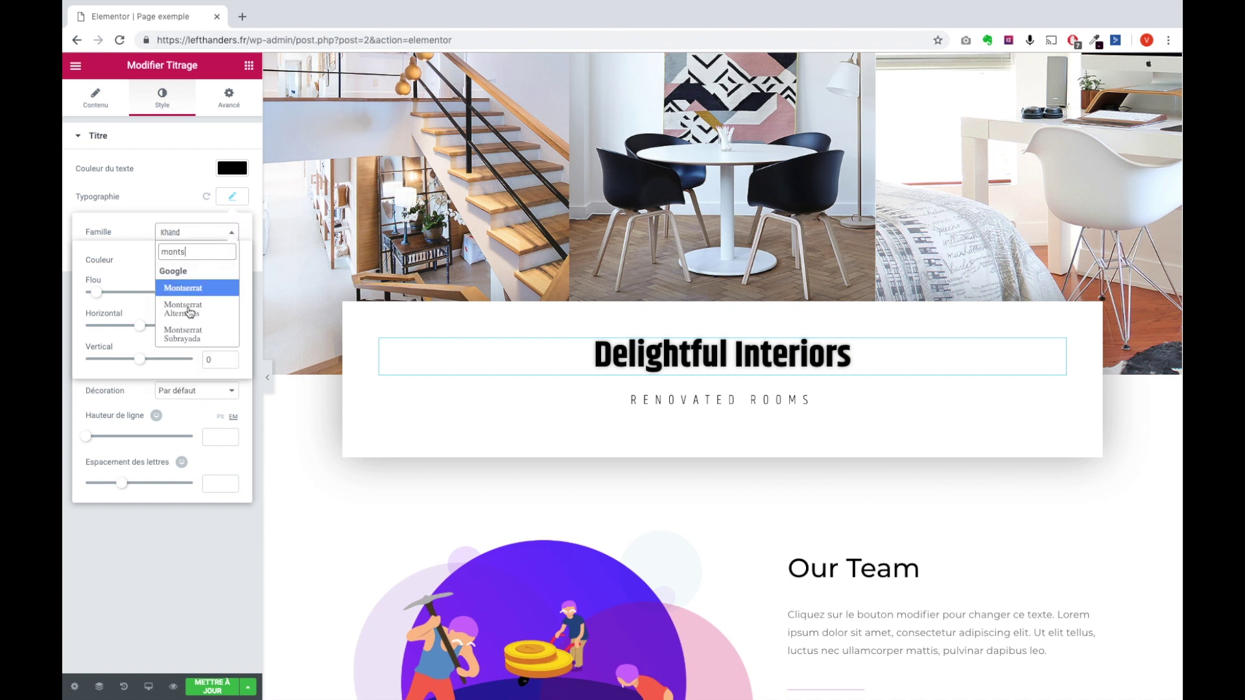
{"action": "left_click", "coordinate": [173, 289]}
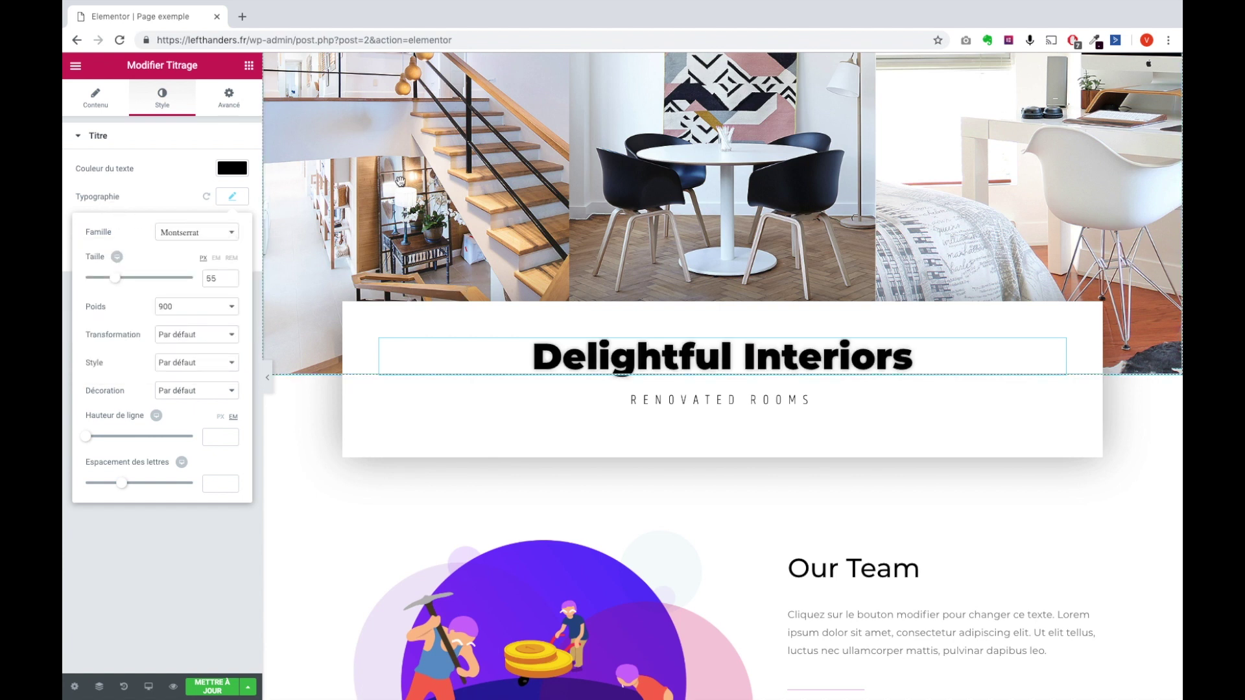
{"action": "scroll", "coordinate": [400, 181], "scroll_direction": "up", "scroll_amount": 8}
{"action": "scroll", "coordinate": [400, 181], "scroll_direction": "up", "scroll_amount": 9}
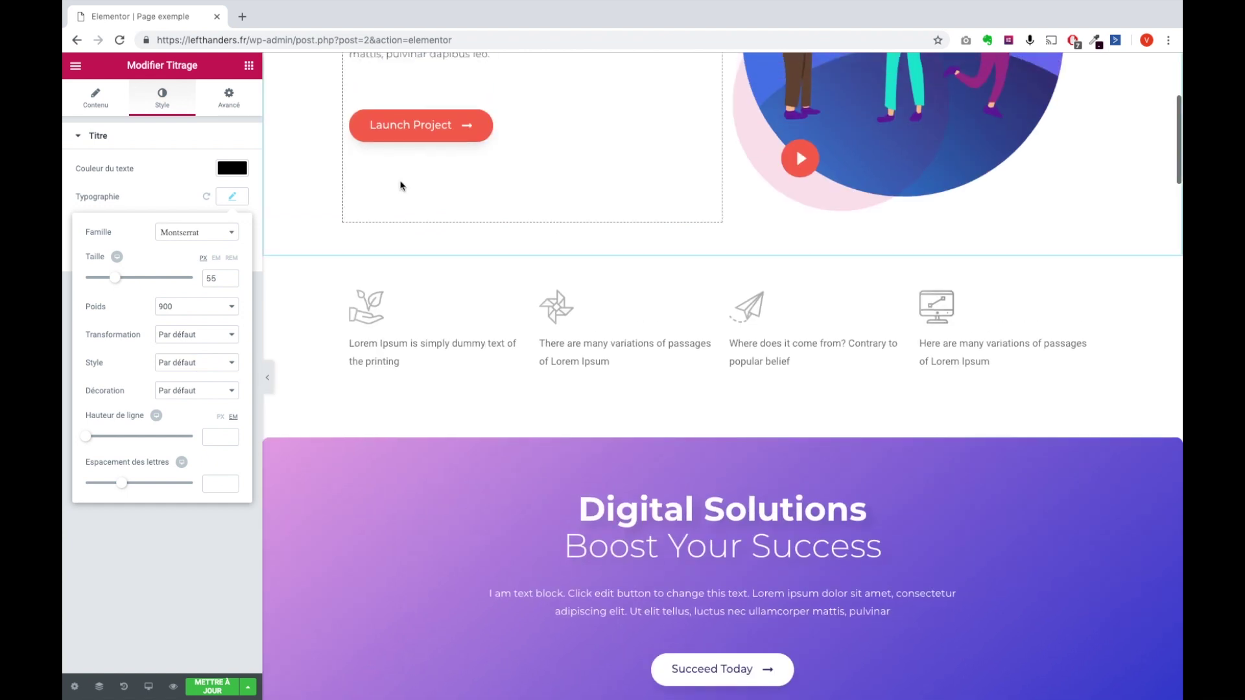
{"action": "scroll", "coordinate": [711, 443], "scroll_direction": "down", "scroll_amount": 15}
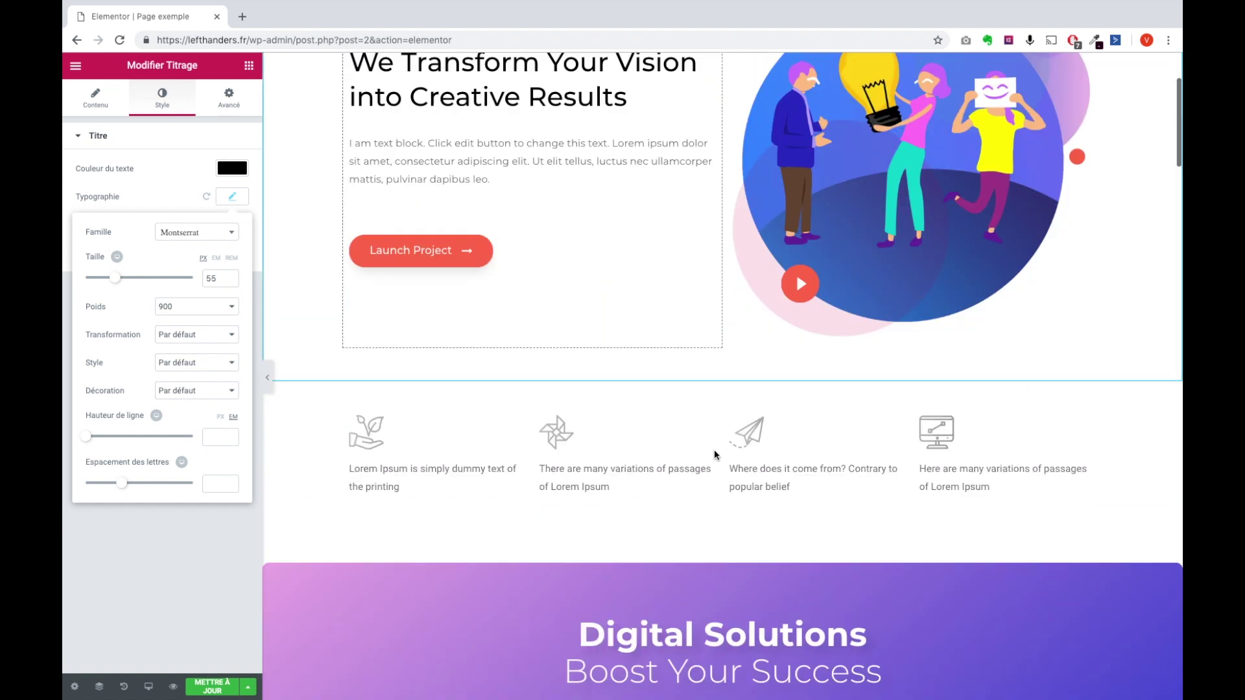
{"action": "scroll", "coordinate": [711, 443], "scroll_direction": "down", "scroll_amount": 4}
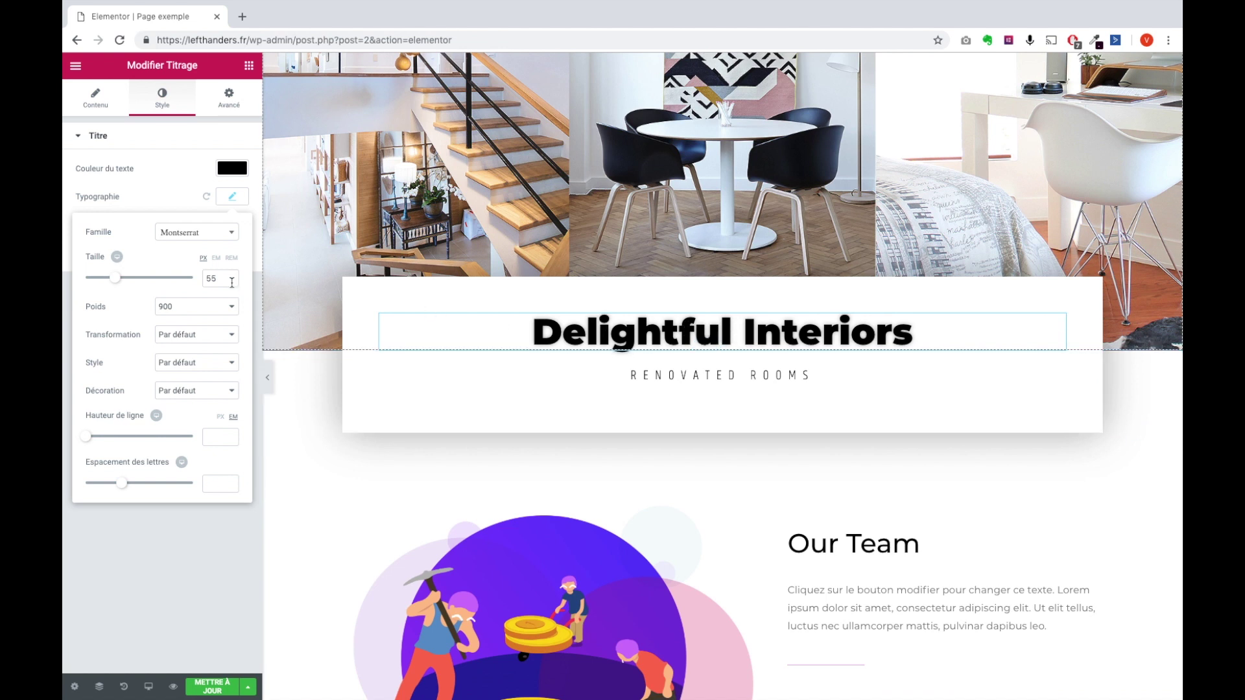
In the site's default fonts, set the font family of the primary heading (Titrage principal) to Montserrat
{"action": "left_click", "coordinate": [96, 97]}
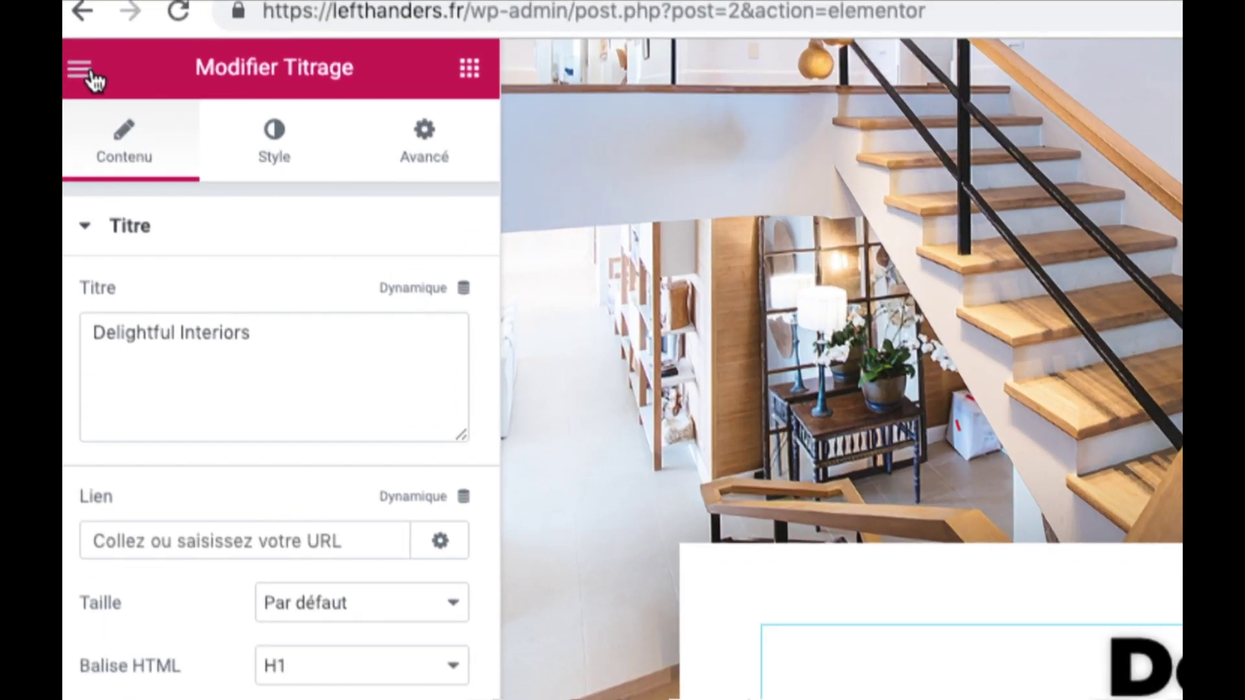
{"action": "left_click", "coordinate": [91, 74]}
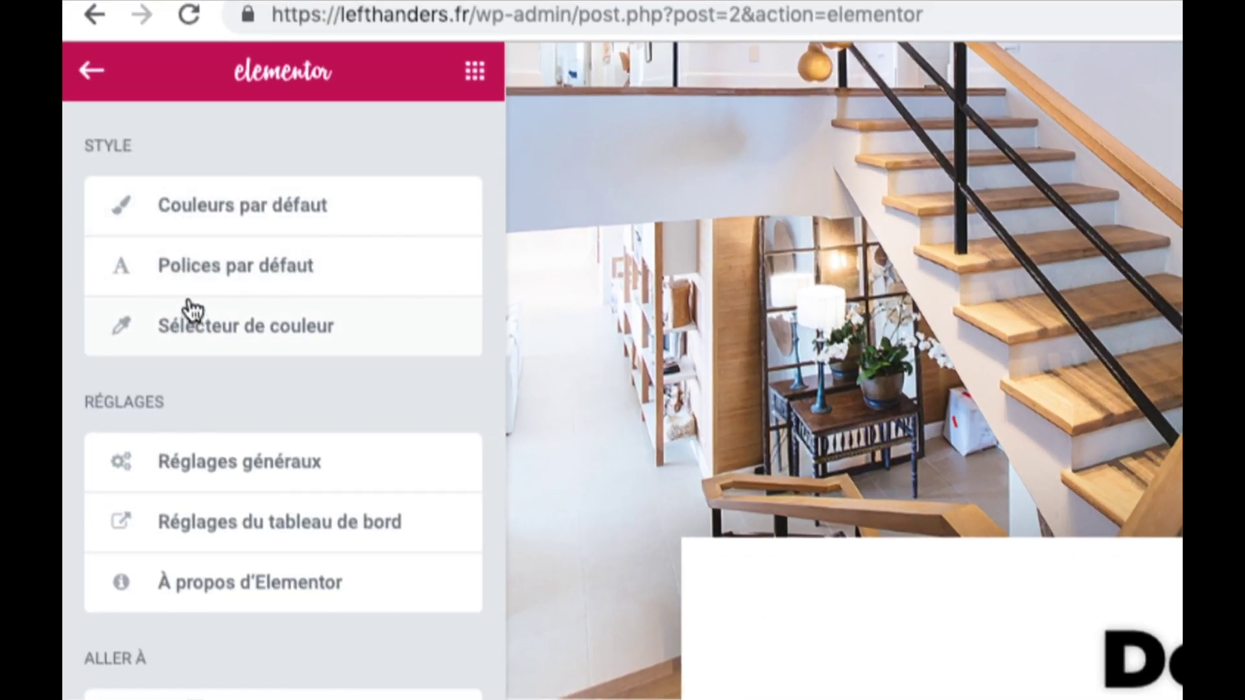
{"action": "left_click", "coordinate": [197, 265]}
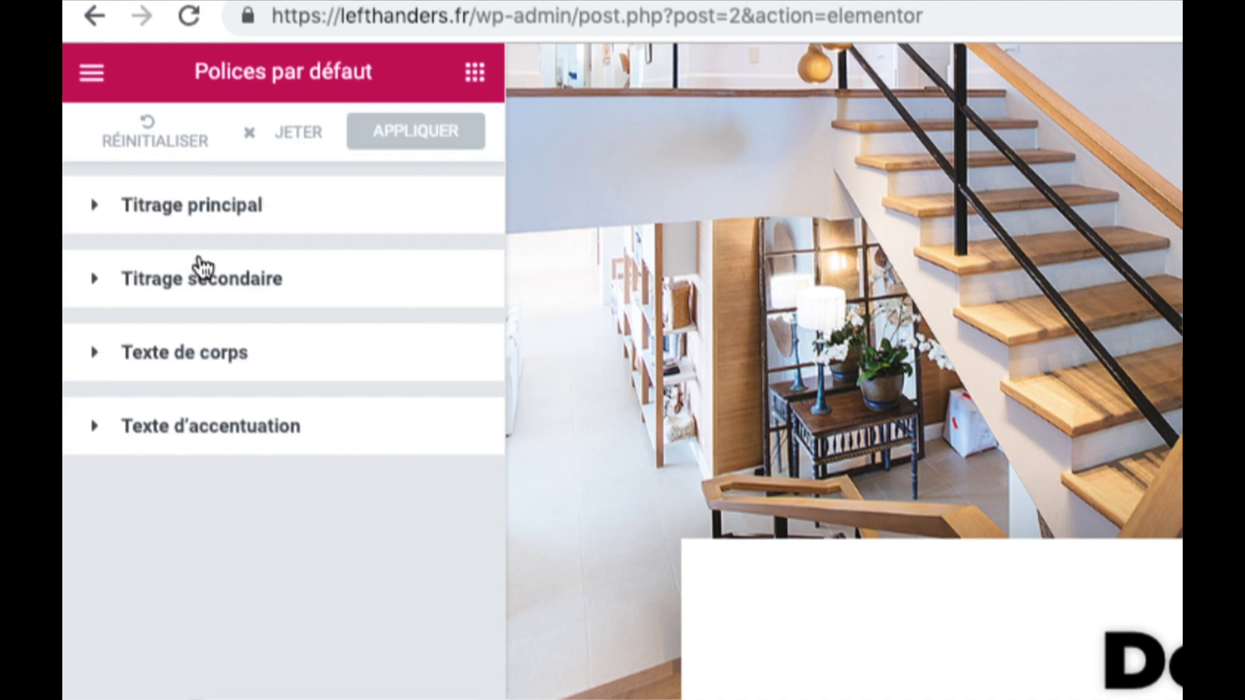
{"action": "left_click", "coordinate": [206, 219]}
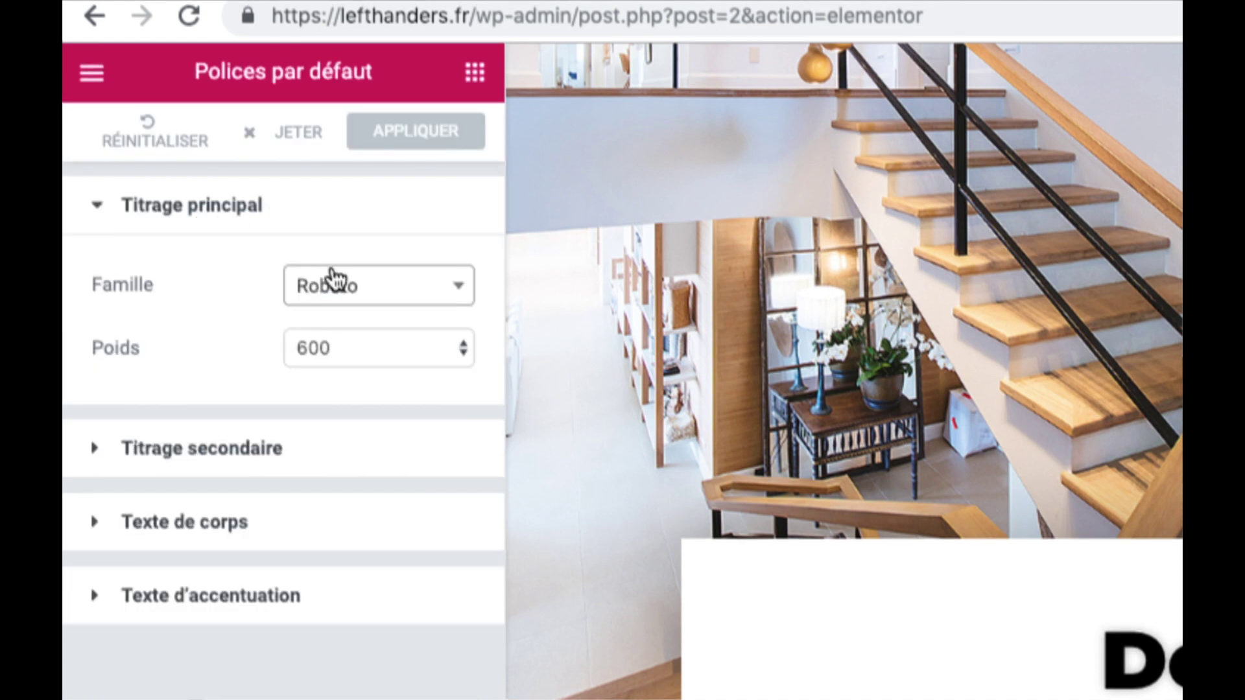
{"action": "left_click", "coordinate": [332, 277]}
{"action": "type", "text": "mon"}
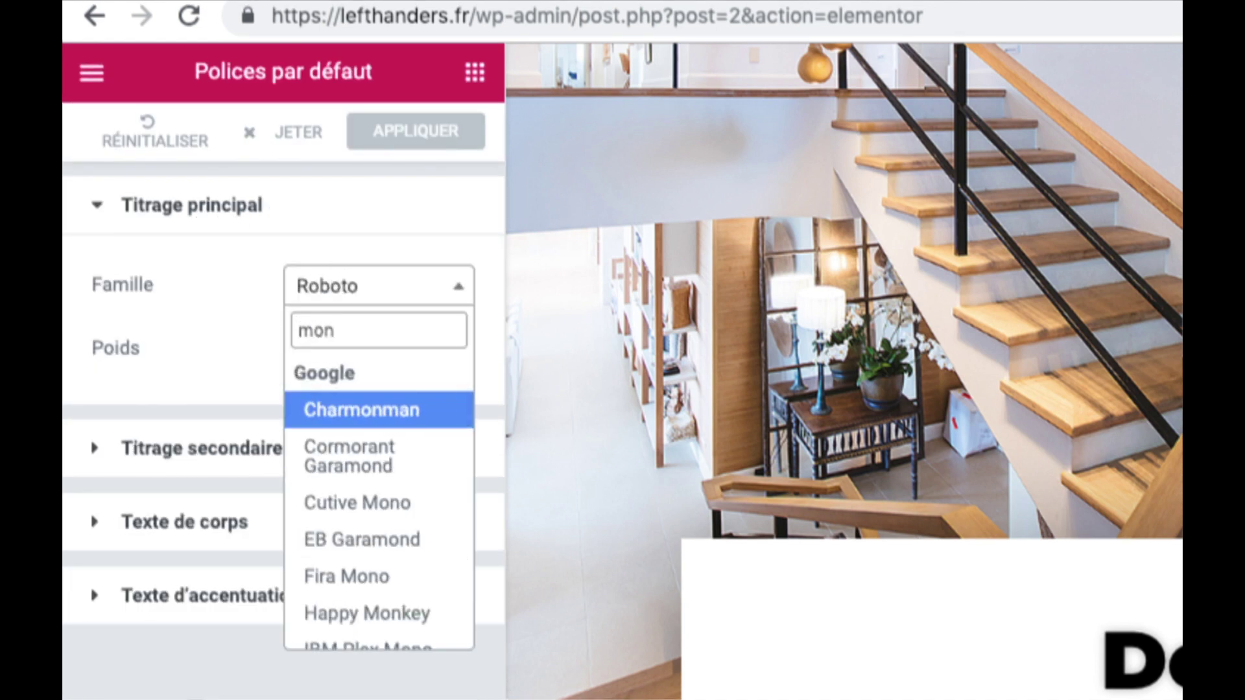
{"action": "type", "text": "ts"}
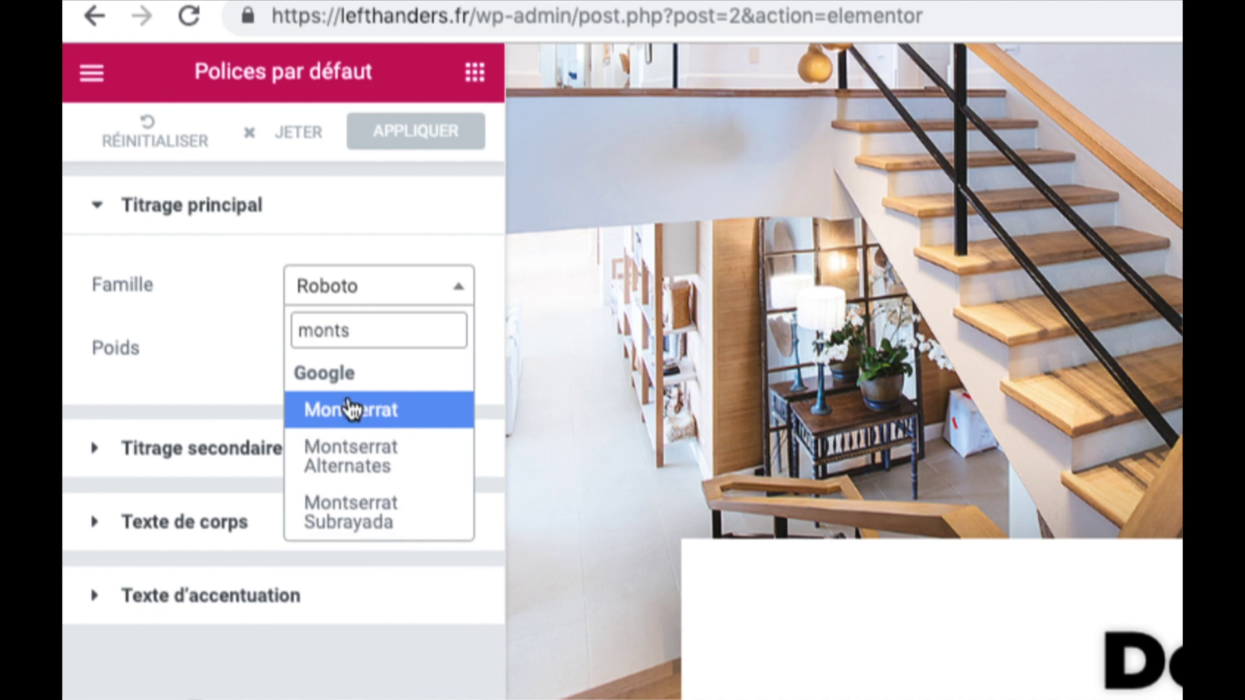
{"action": "left_click", "coordinate": [352, 411]}
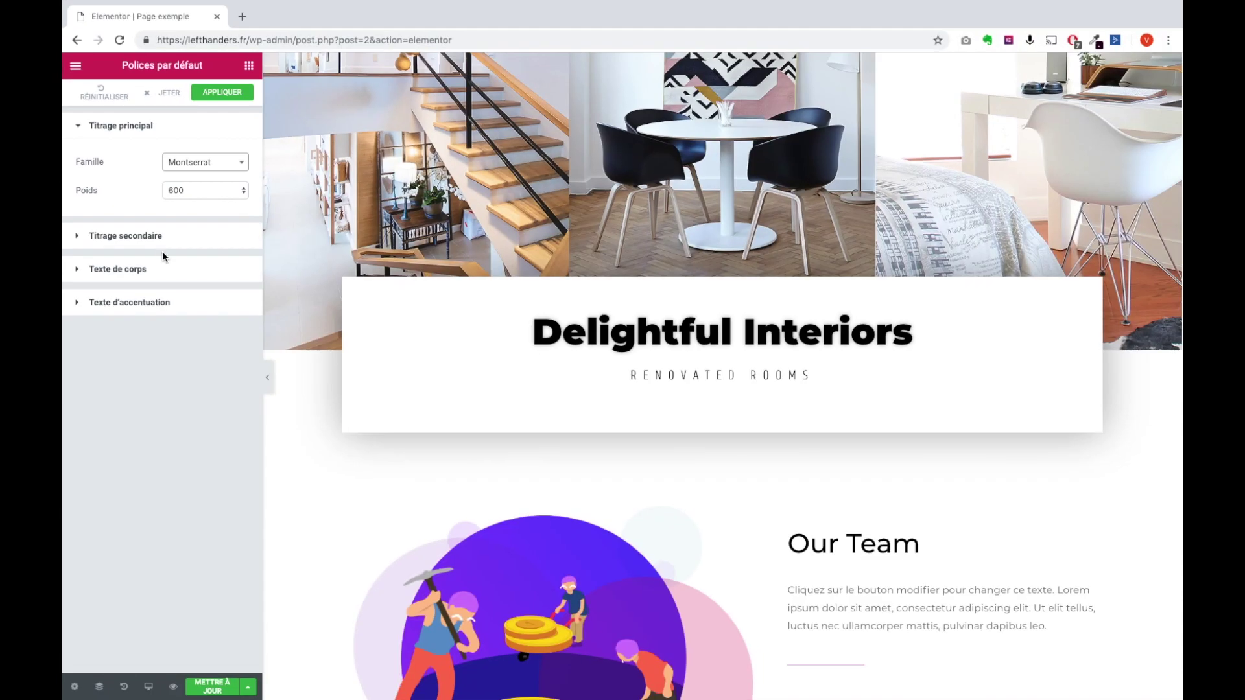
In the default fonts, set the font family of the secondary heading (Titrage secondaire) to Montserrat
{"action": "left_click", "coordinate": [145, 246]}
{"action": "left_click", "coordinate": [213, 270]}
{"action": "type", "text": "mont"}
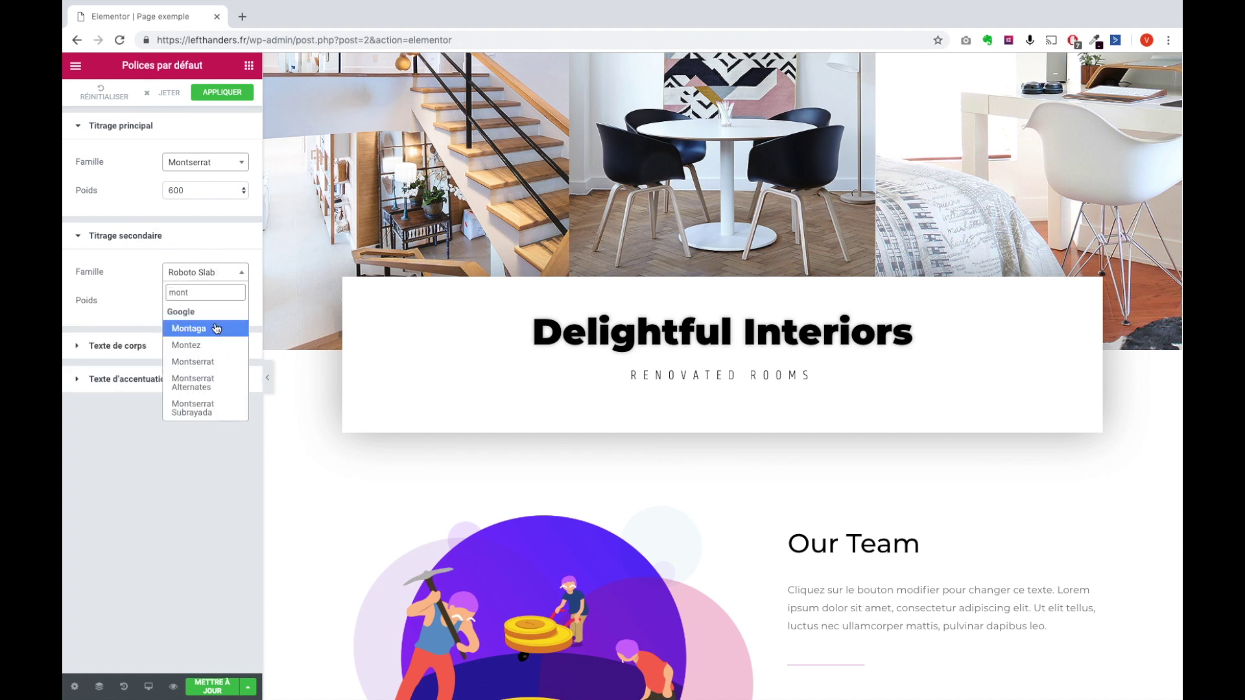
{"action": "type", "text": "se"}
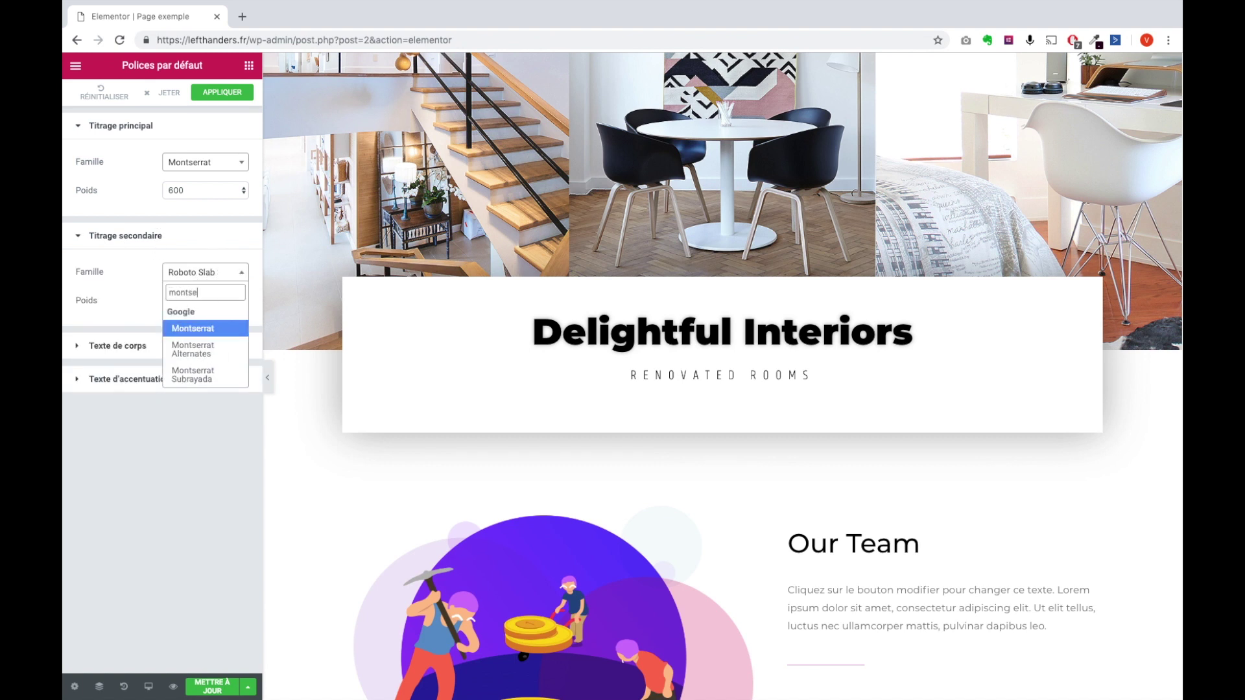
{"action": "left_click", "coordinate": [203, 330]}
{"action": "left_click", "coordinate": [199, 307]}
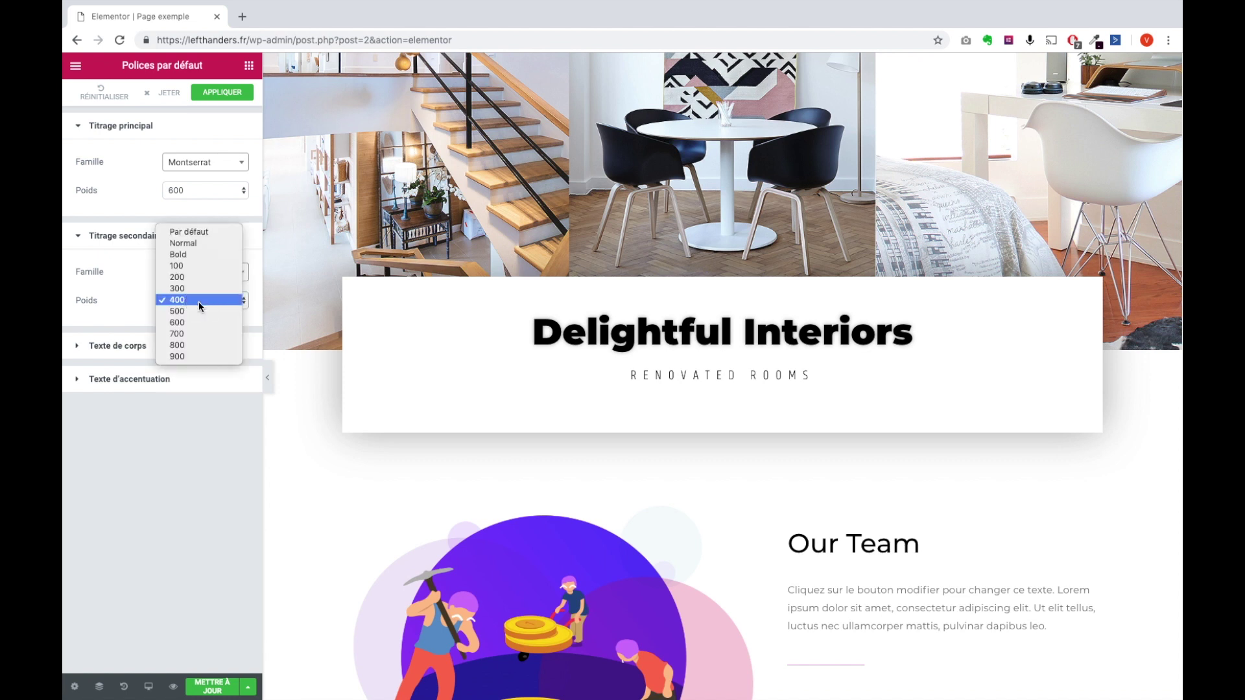
Set the weight of the default primary heading font (Titrage principal) to 500 and update the page
{"action": "left_click", "coordinate": [182, 190]}
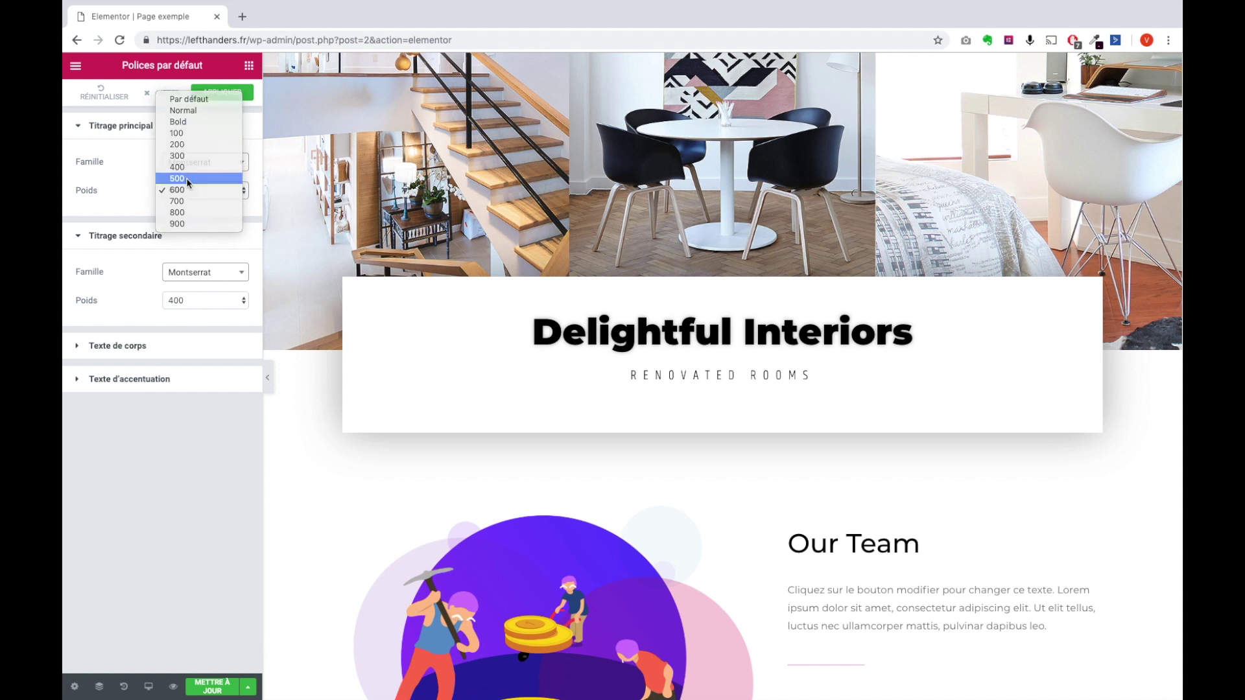
{"action": "left_click", "coordinate": [184, 178]}
{"action": "left_click", "coordinate": [191, 302]}
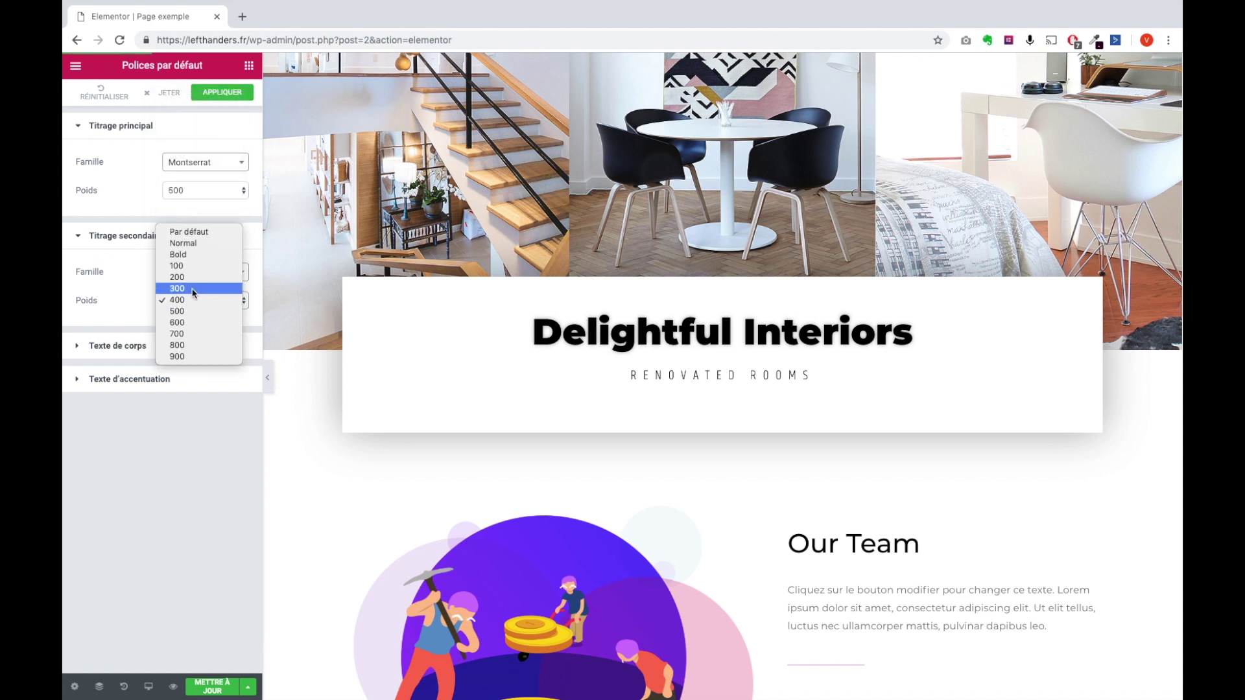
{"action": "left_click", "coordinate": [139, 319]}
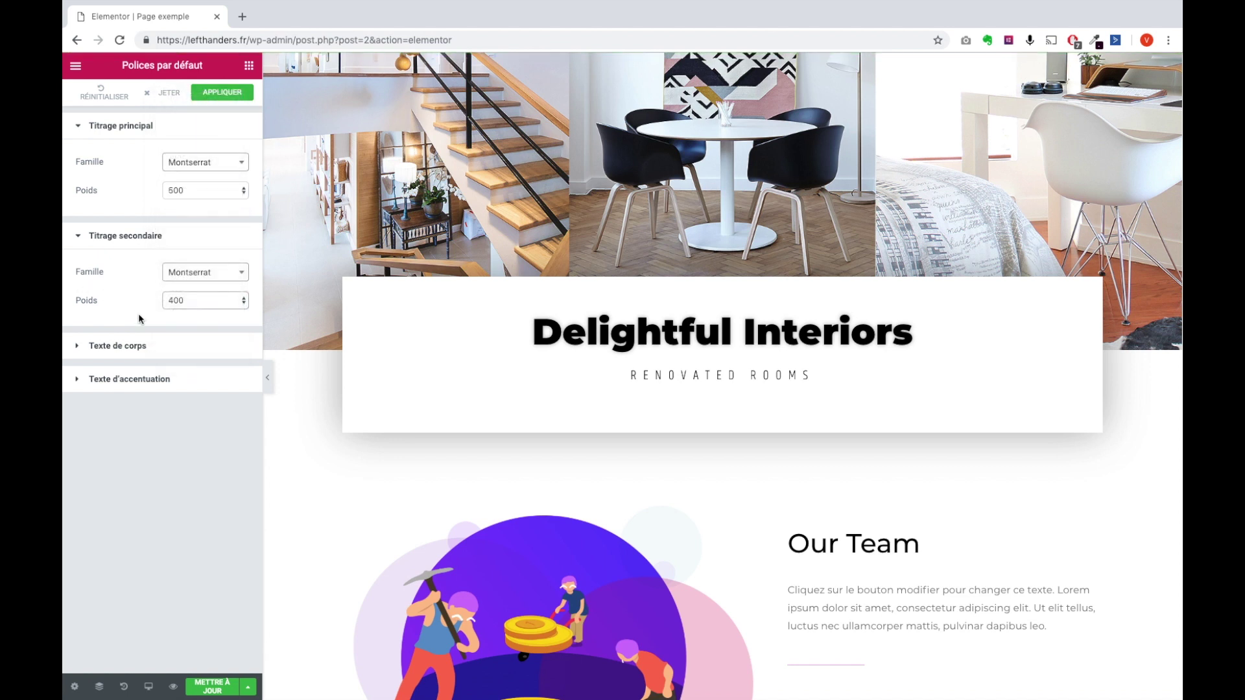
{"action": "left_click", "coordinate": [133, 350]}
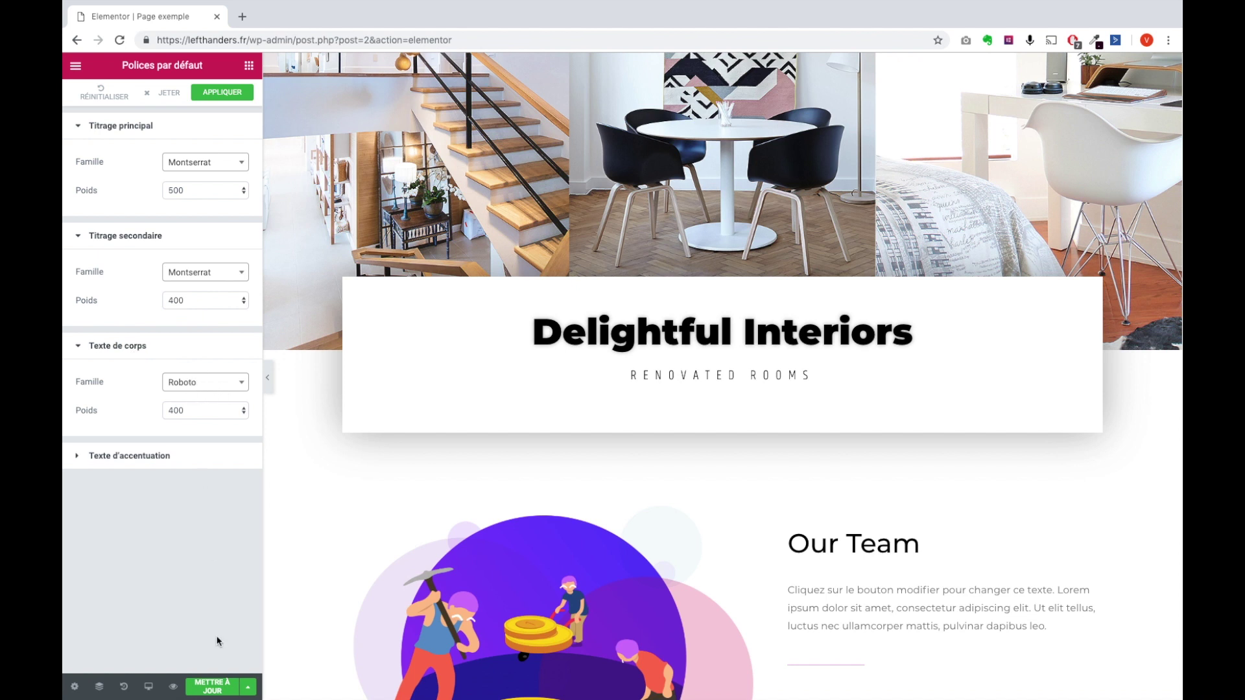
{"action": "left_click", "coordinate": [222, 686]}
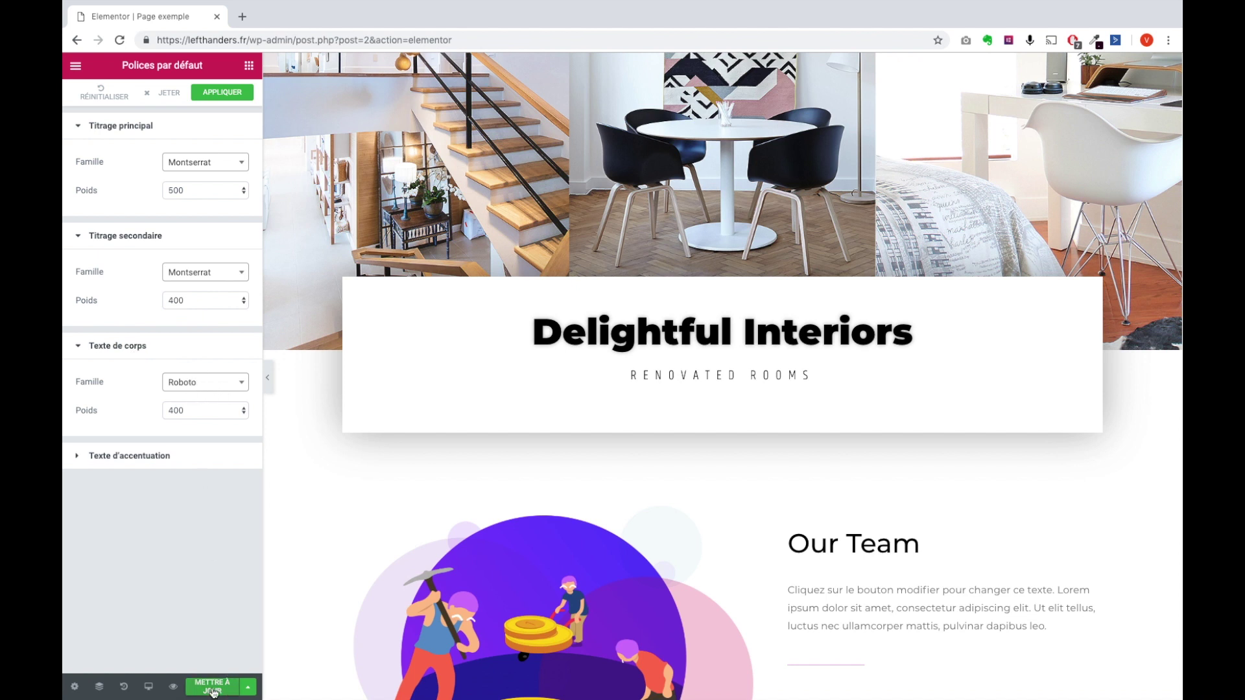
Reset the custom typography of the "Lounge Chairs" heading to the default font style
{"action": "left_click", "coordinate": [659, 335]}
{"action": "scroll", "coordinate": [822, 442], "scroll_direction": "down", "scroll_amount": 10}
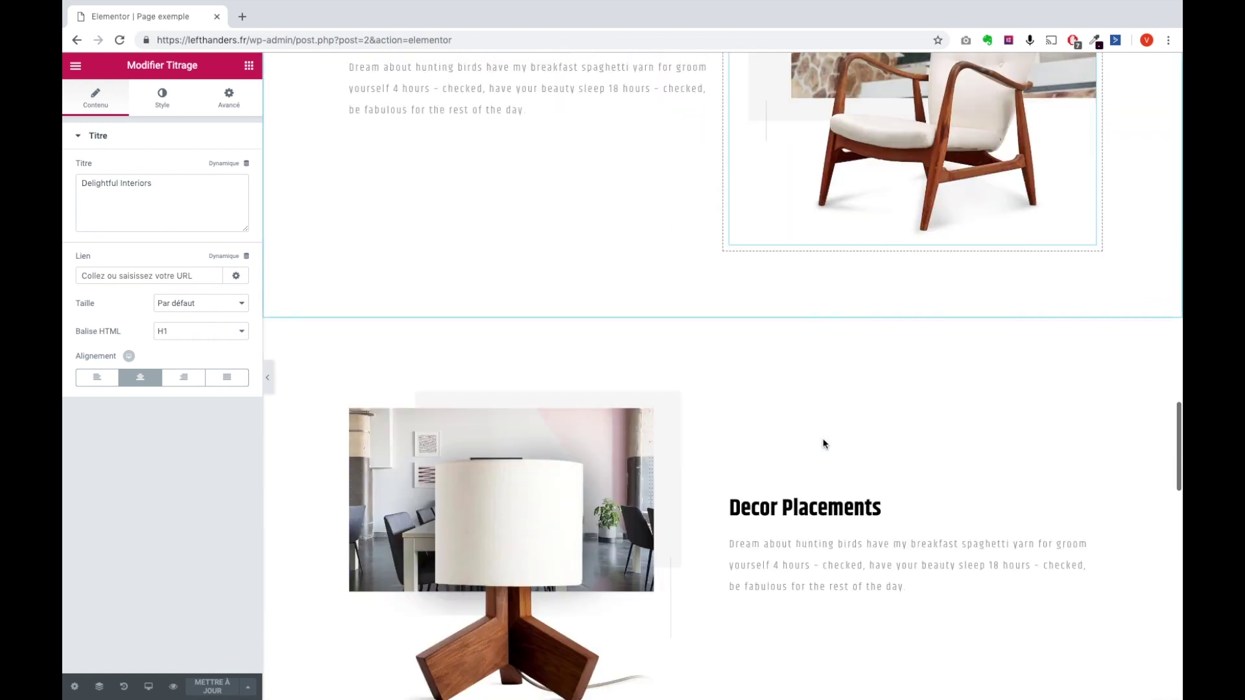
{"action": "left_click", "coordinate": [420, 213]}
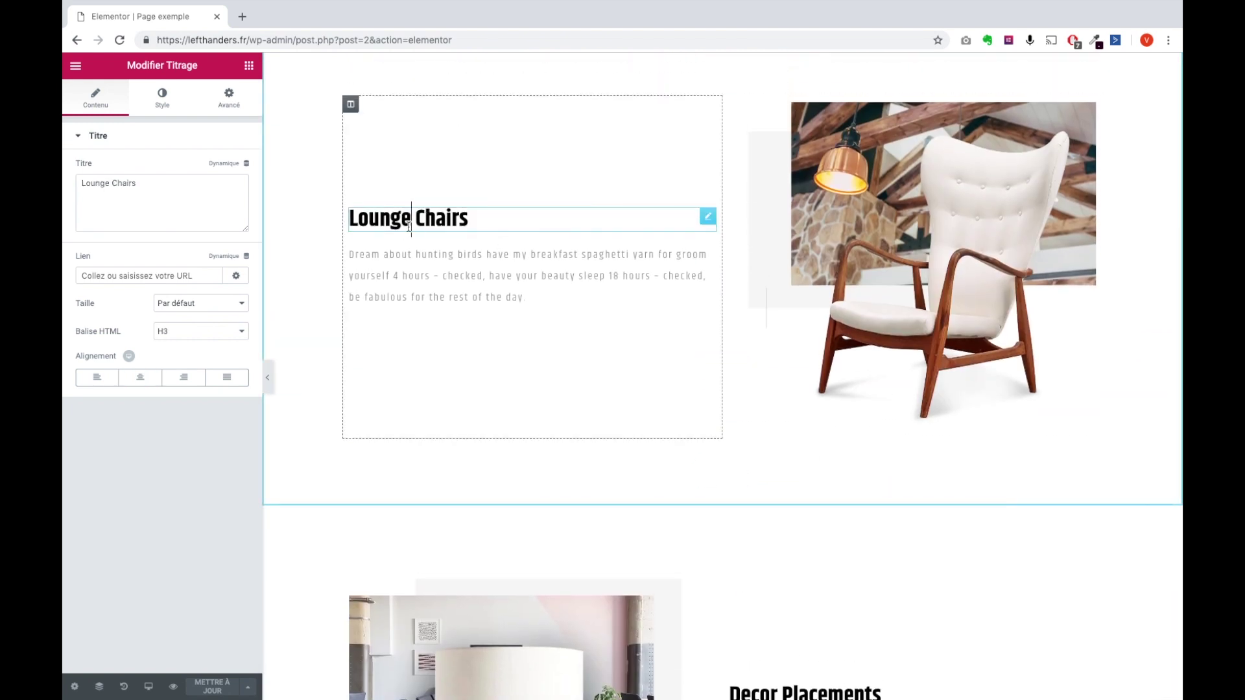
{"action": "left_click", "coordinate": [161, 102]}
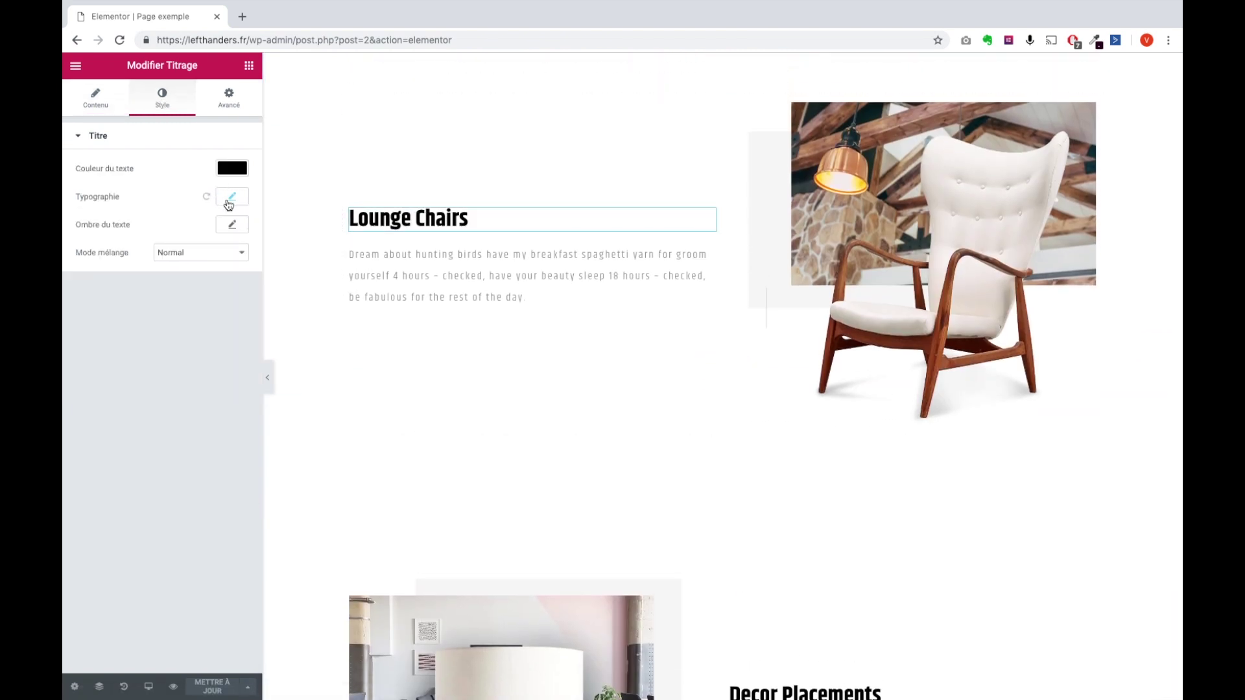
{"action": "left_click", "coordinate": [228, 201]}
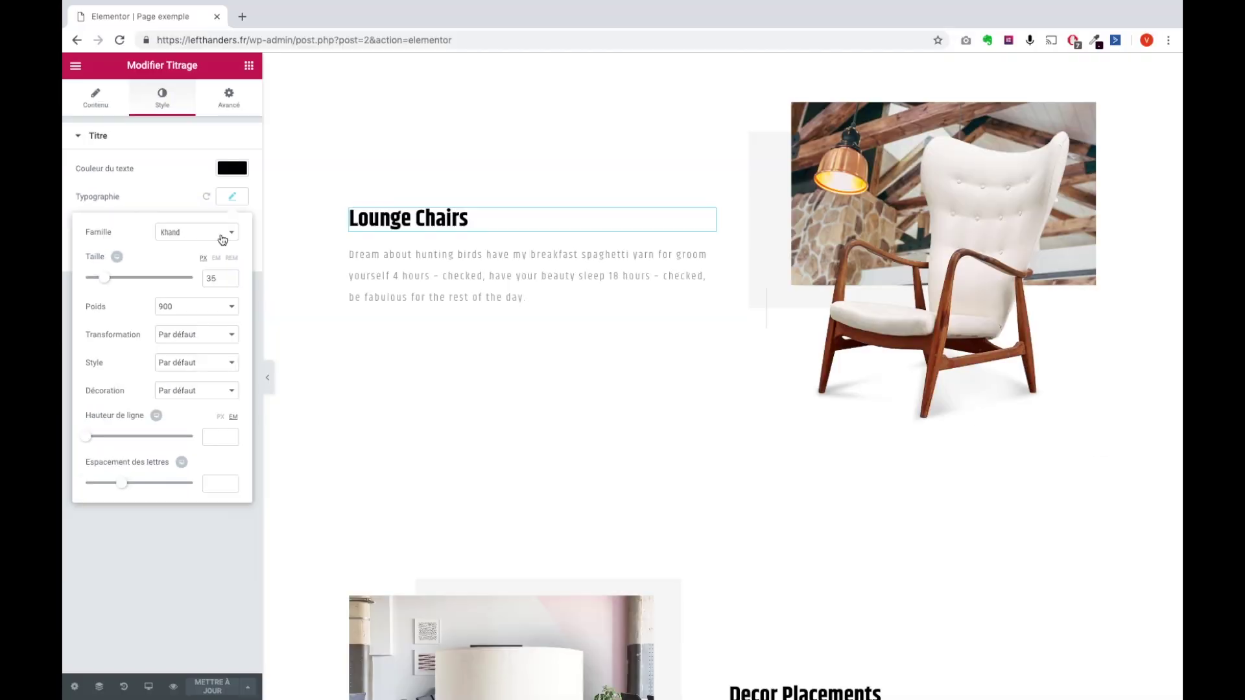
{"action": "left_click", "coordinate": [208, 203]}
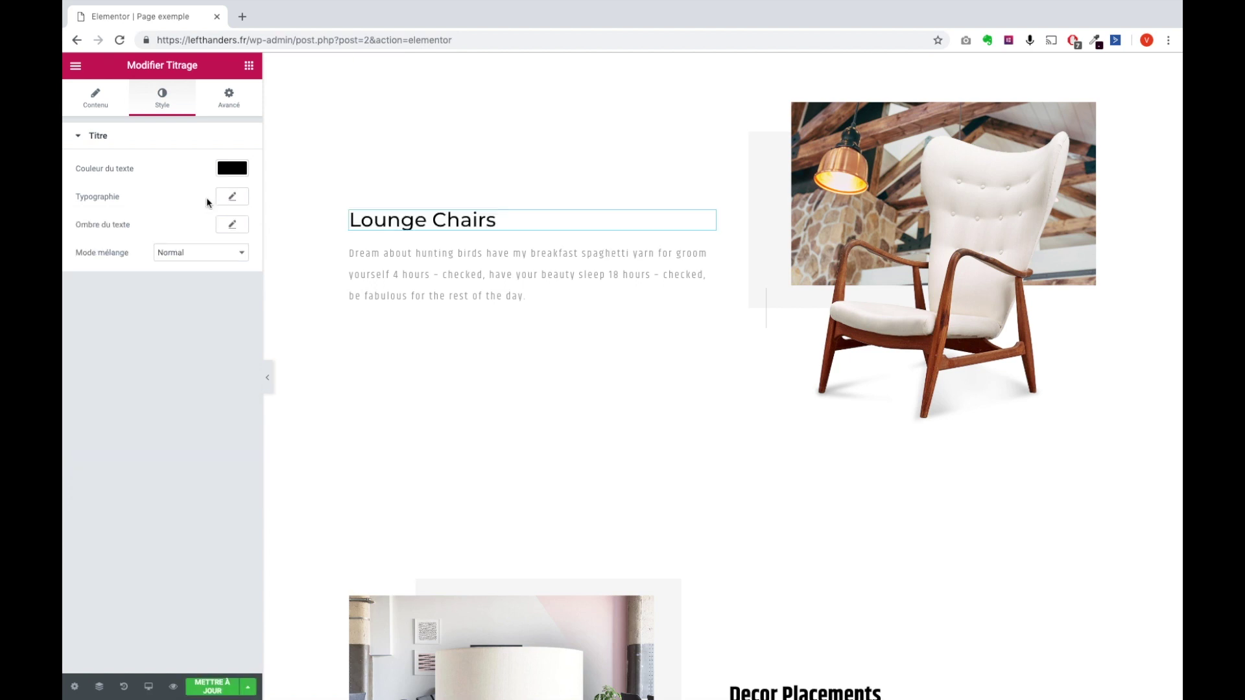
Bring back the custom typography of the "Lounge Chairs" heading and reset it to the default style again
{"action": "left_click", "coordinate": [424, 218]}
{"action": "left_click", "coordinate": [240, 199]}
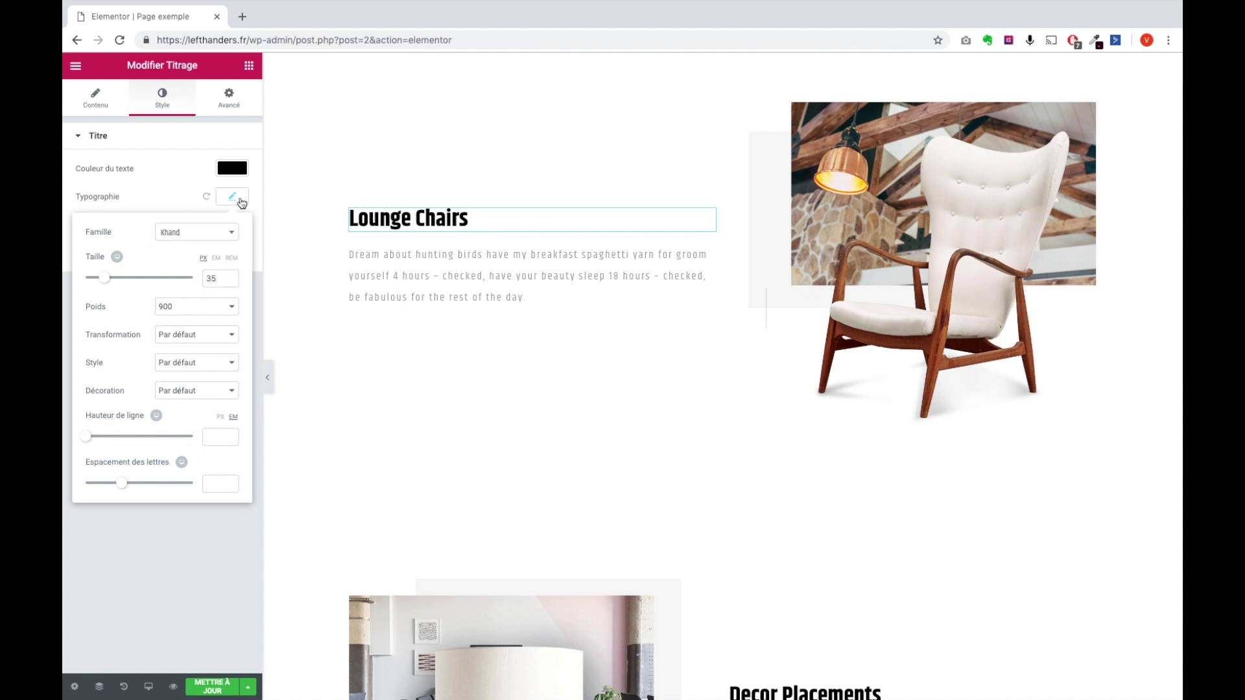
{"action": "left_click", "coordinate": [411, 219]}
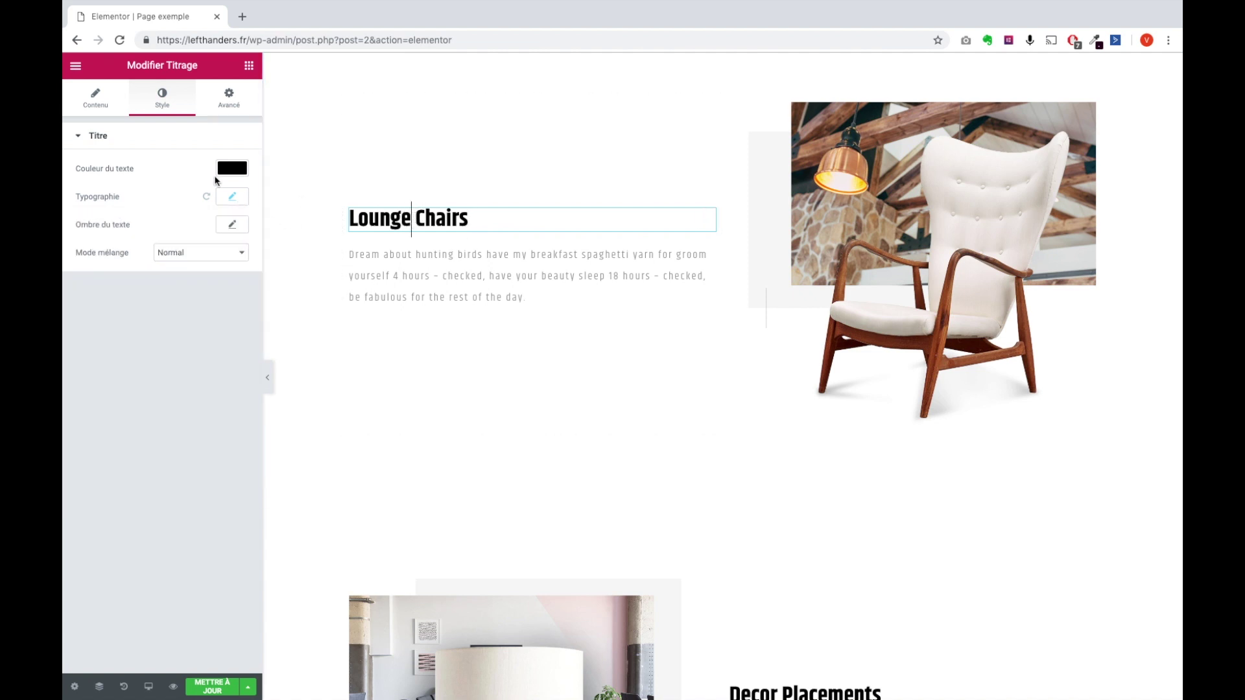
{"action": "left_click", "coordinate": [204, 199]}
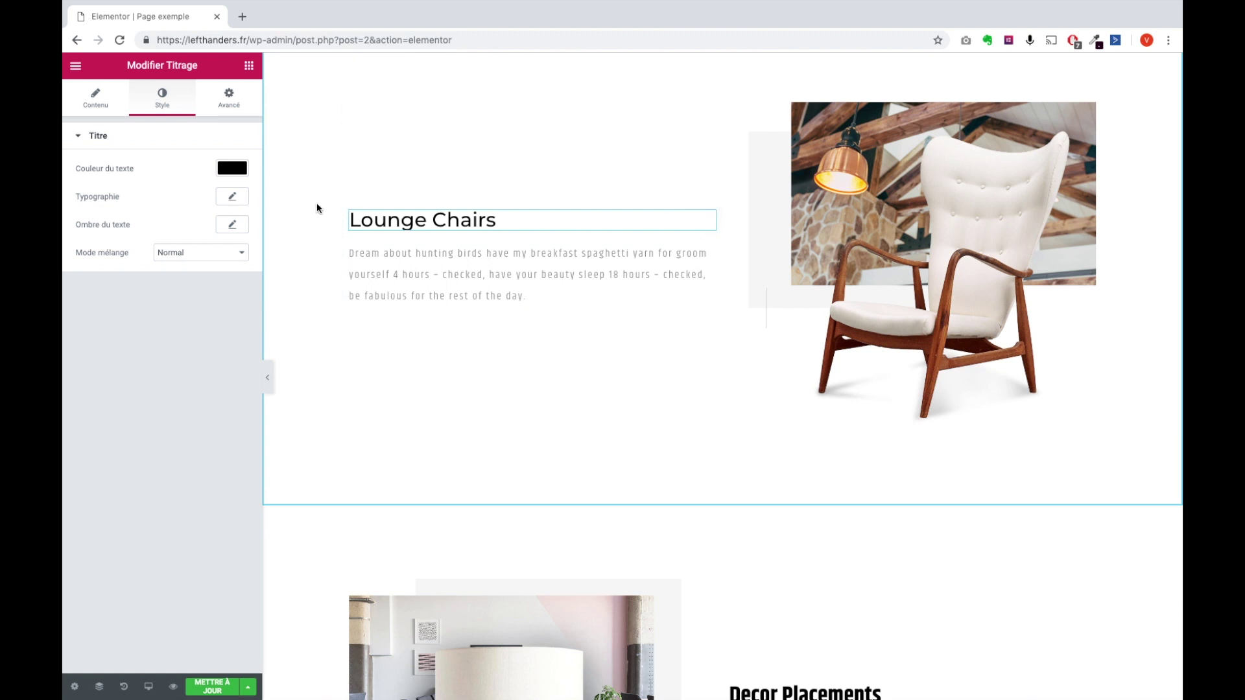
{"action": "left_click", "coordinate": [236, 201]}
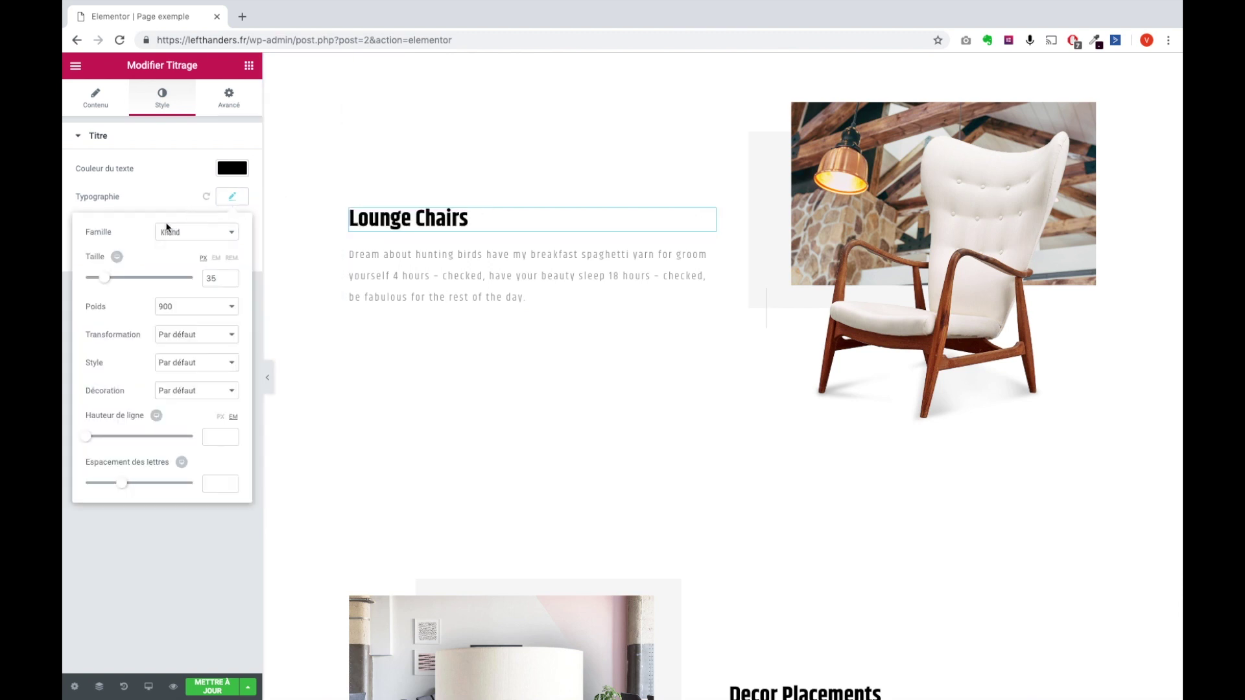
{"action": "left_click", "coordinate": [201, 205]}
{"action": "left_click", "coordinate": [205, 196]}
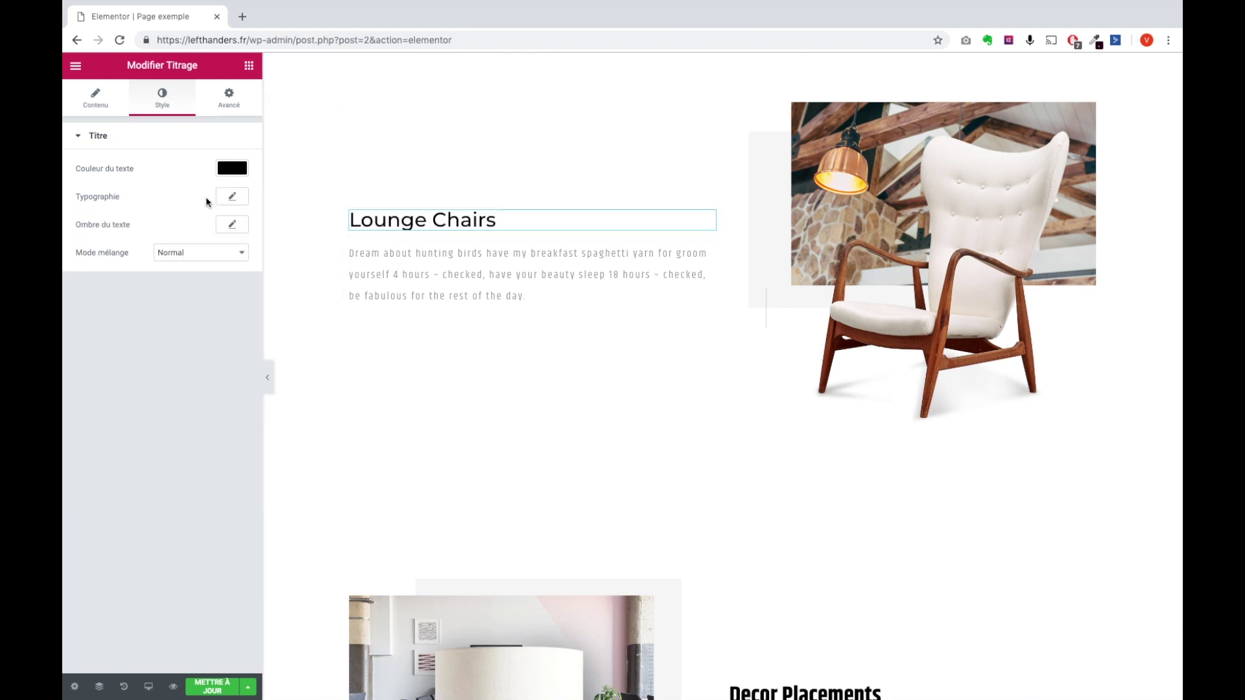
Reset the custom typography of the "Decor Placements" heading to the default font style
{"action": "scroll", "coordinate": [723, 369], "scroll_direction": "down", "scroll_amount": 5}
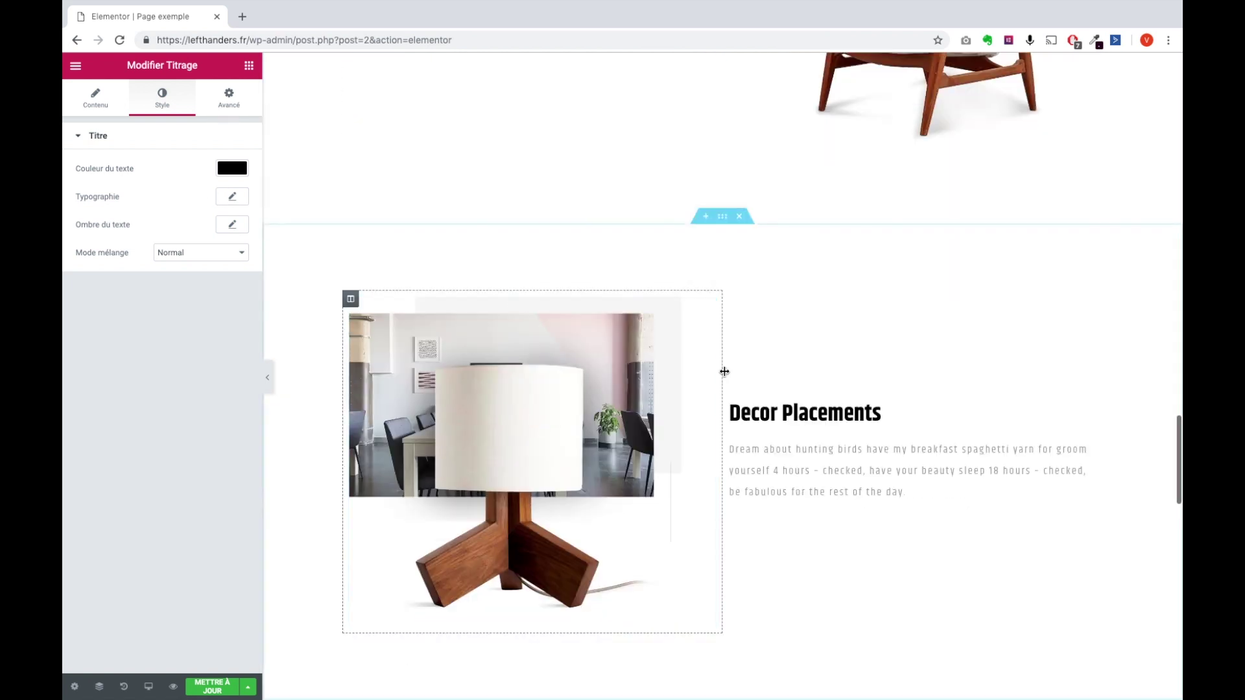
{"action": "right_click", "coordinate": [758, 402]}
{"action": "left_click", "coordinate": [799, 369]}
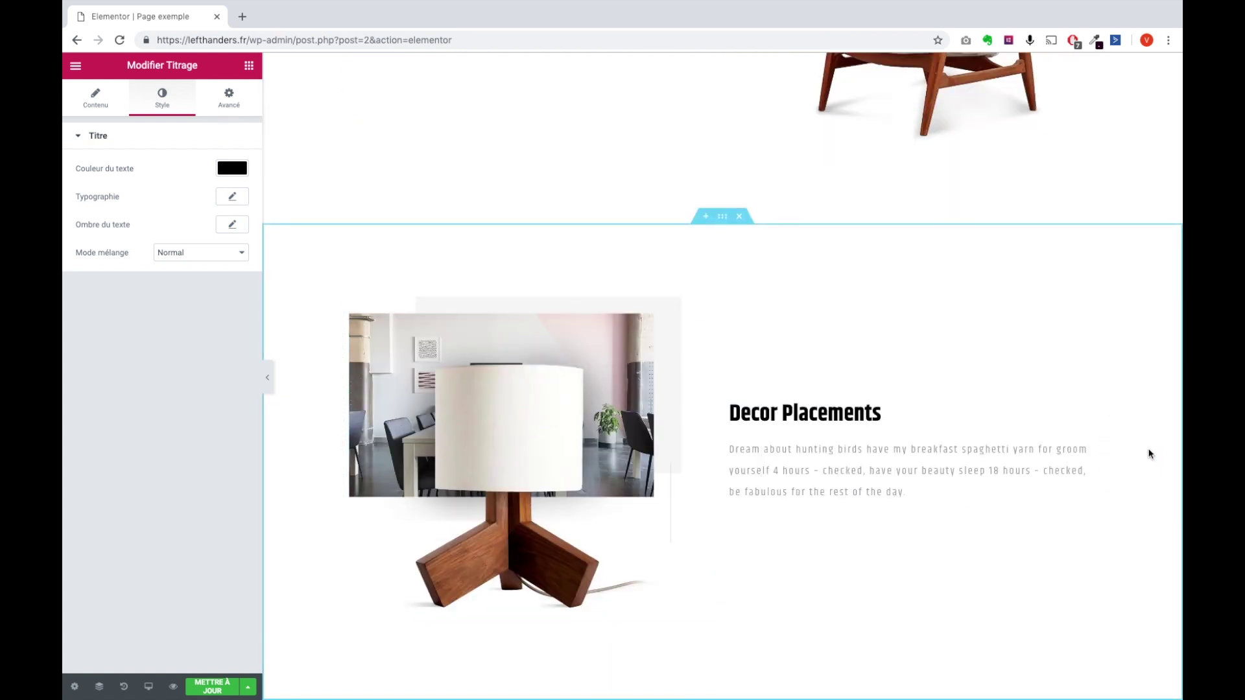
{"action": "left_click", "coordinate": [1088, 412]}
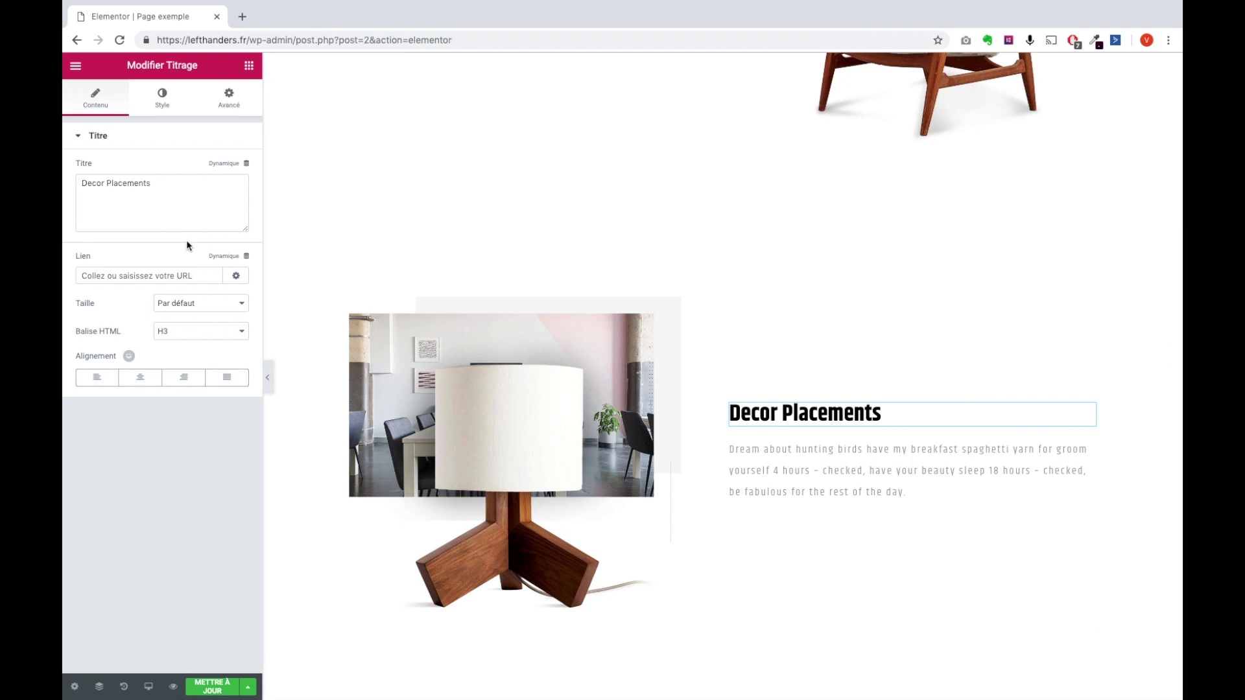
{"action": "left_click", "coordinate": [171, 110]}
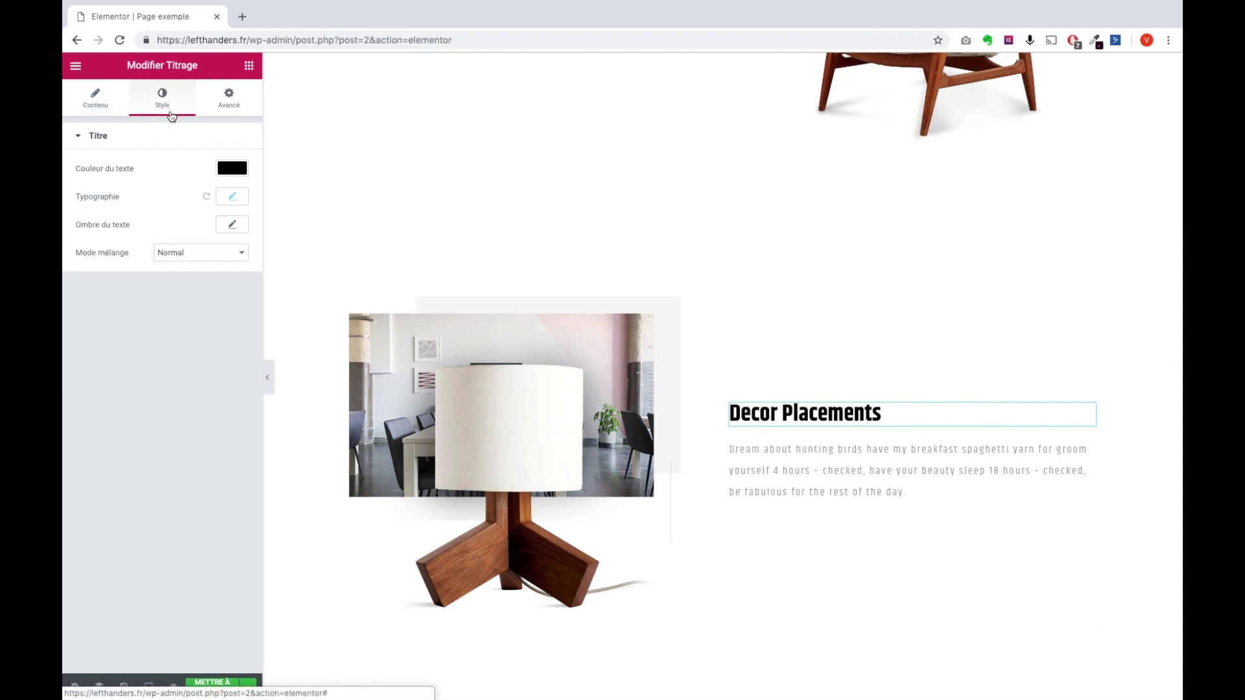
{"action": "left_click", "coordinate": [208, 198]}
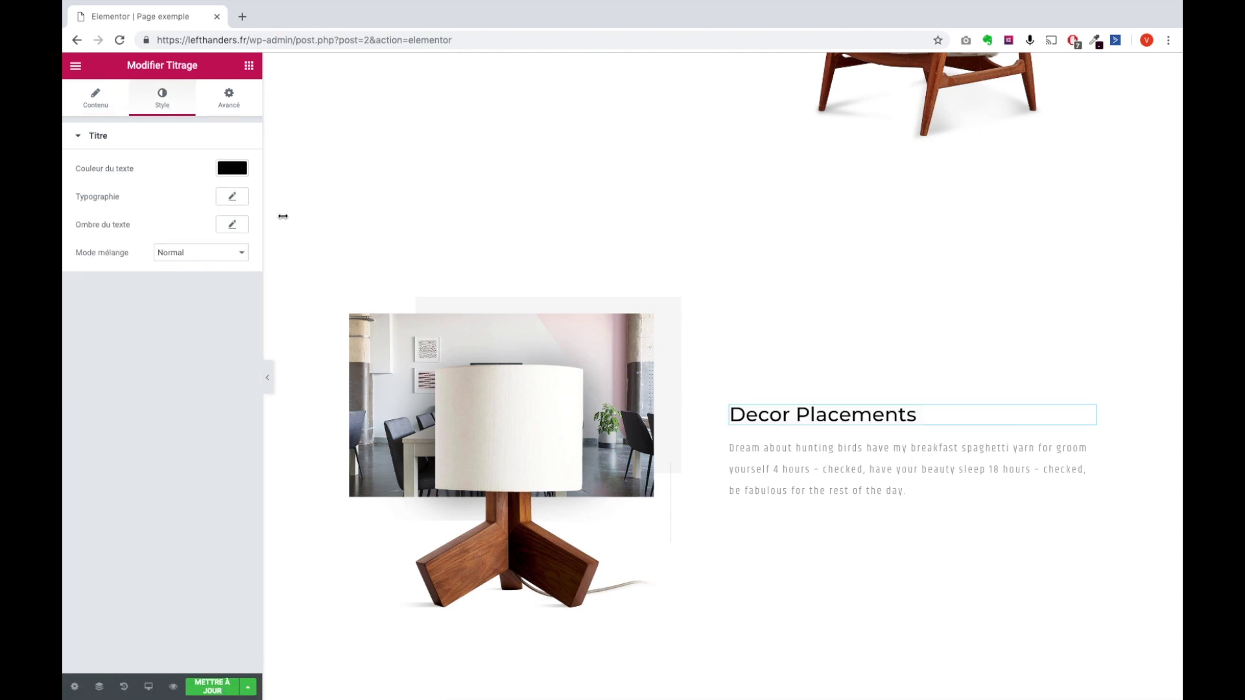
In the default fonts, try Montaga as the font family of the primary heading (Titrage principal)
{"action": "left_click", "coordinate": [75, 66]}
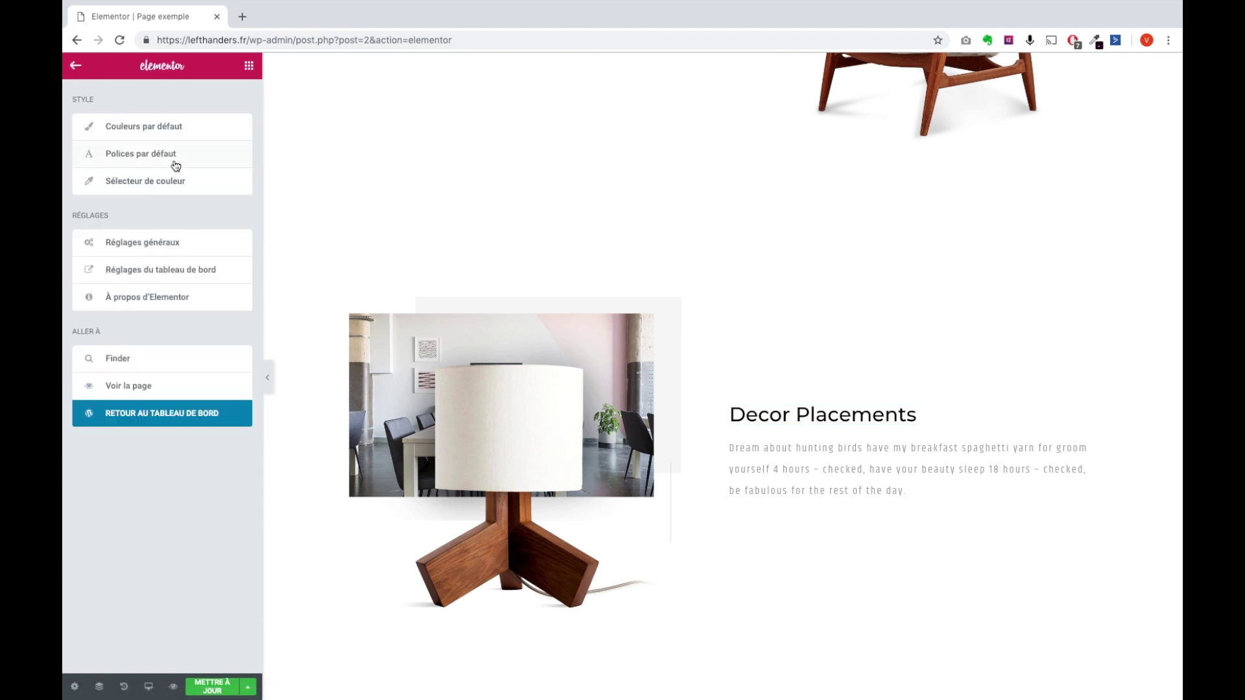
{"action": "left_click", "coordinate": [177, 158]}
{"action": "left_click", "coordinate": [176, 126]}
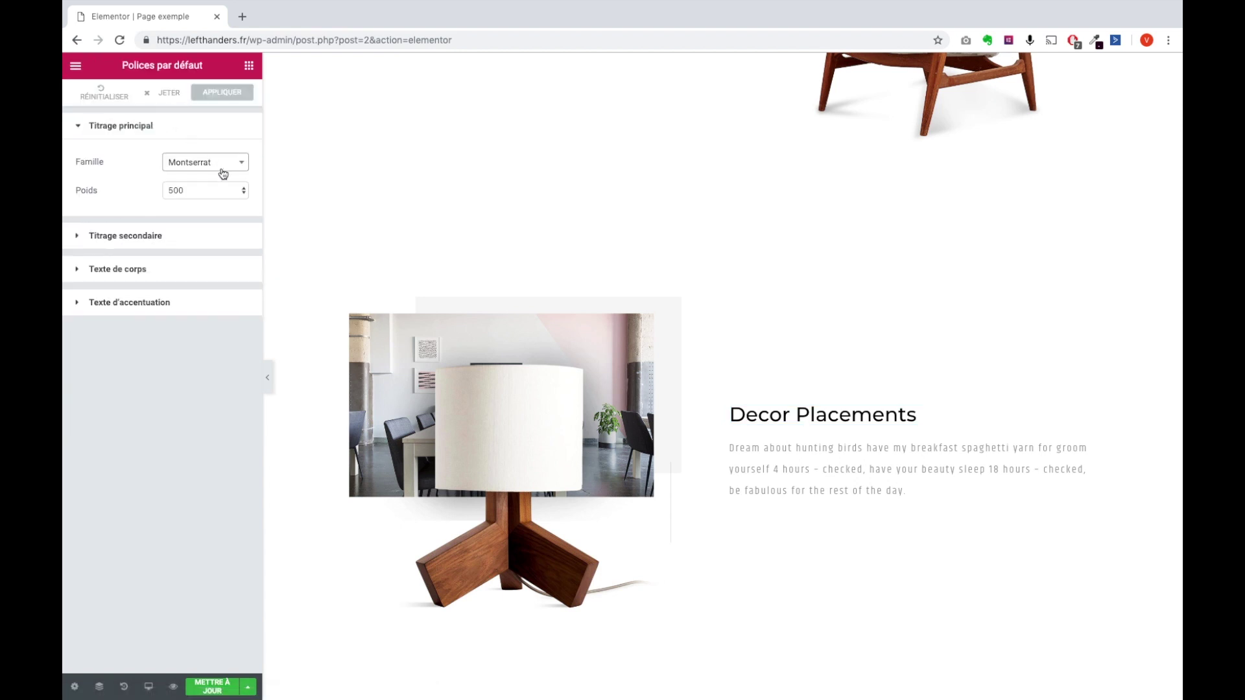
{"action": "left_click", "coordinate": [222, 163]}
{"action": "left_click", "coordinate": [195, 202]}
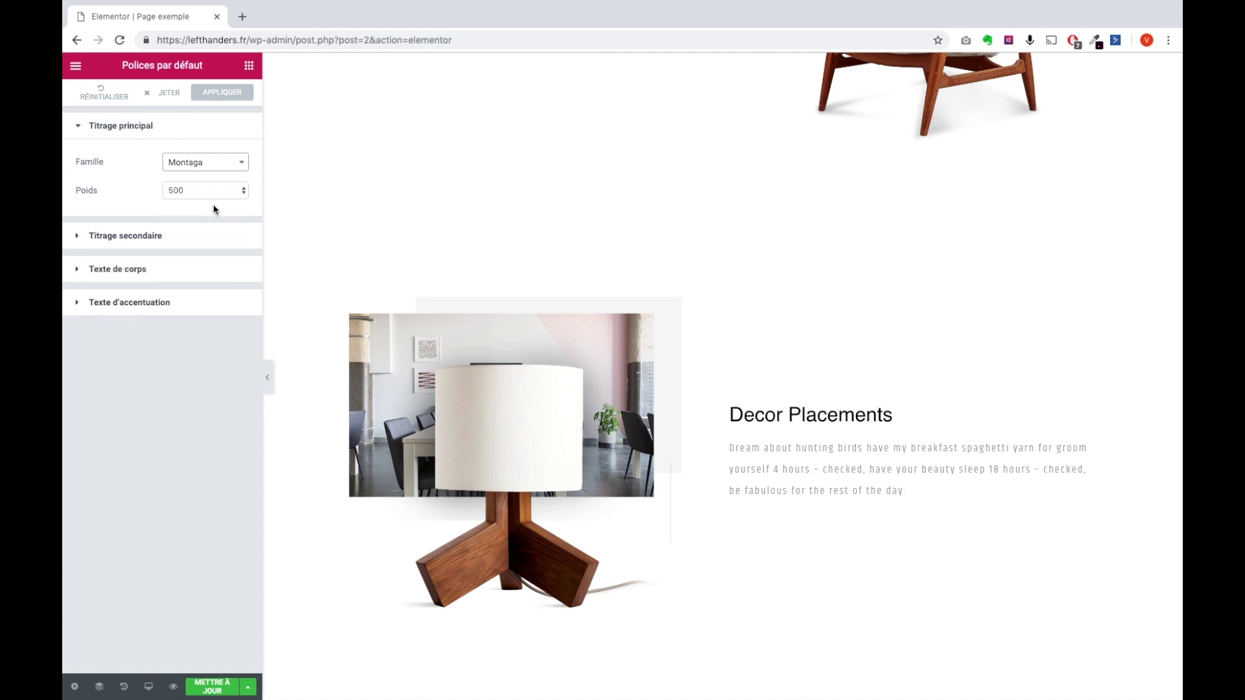
Compare the page's headings, set the default primary heading font family back to Montserrat, and apply the default fonts
{"action": "left_click", "coordinate": [203, 167]}
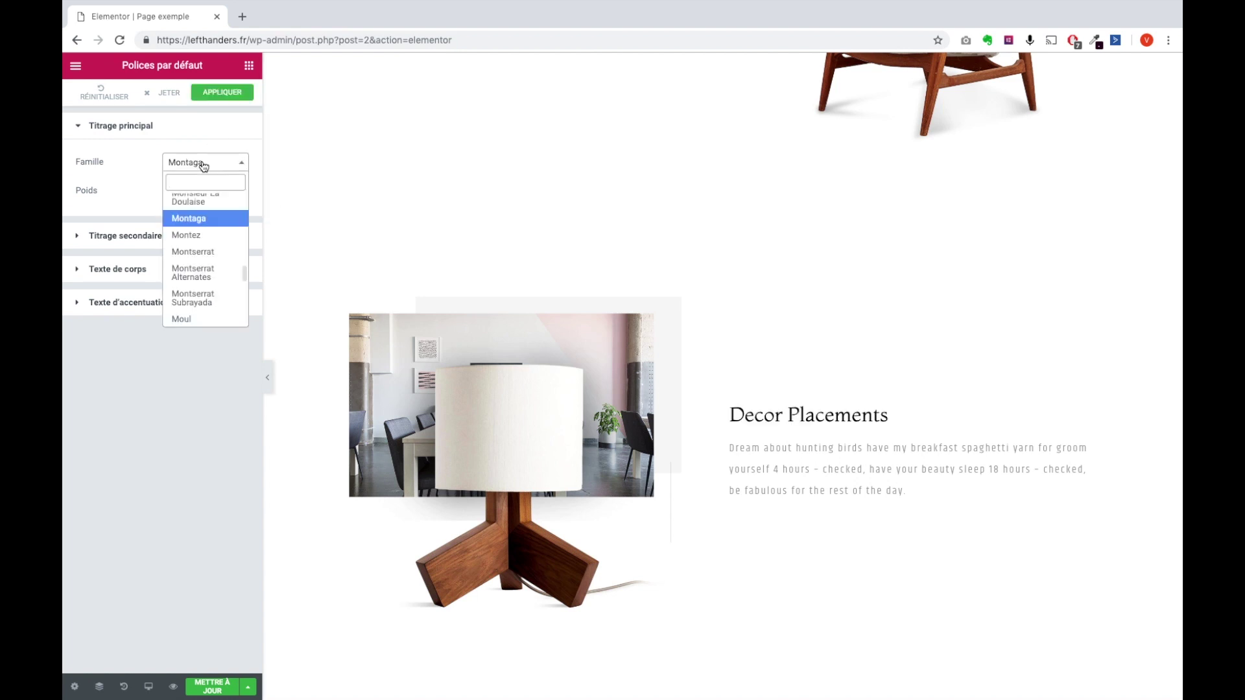
{"action": "type", "text": "mont"}
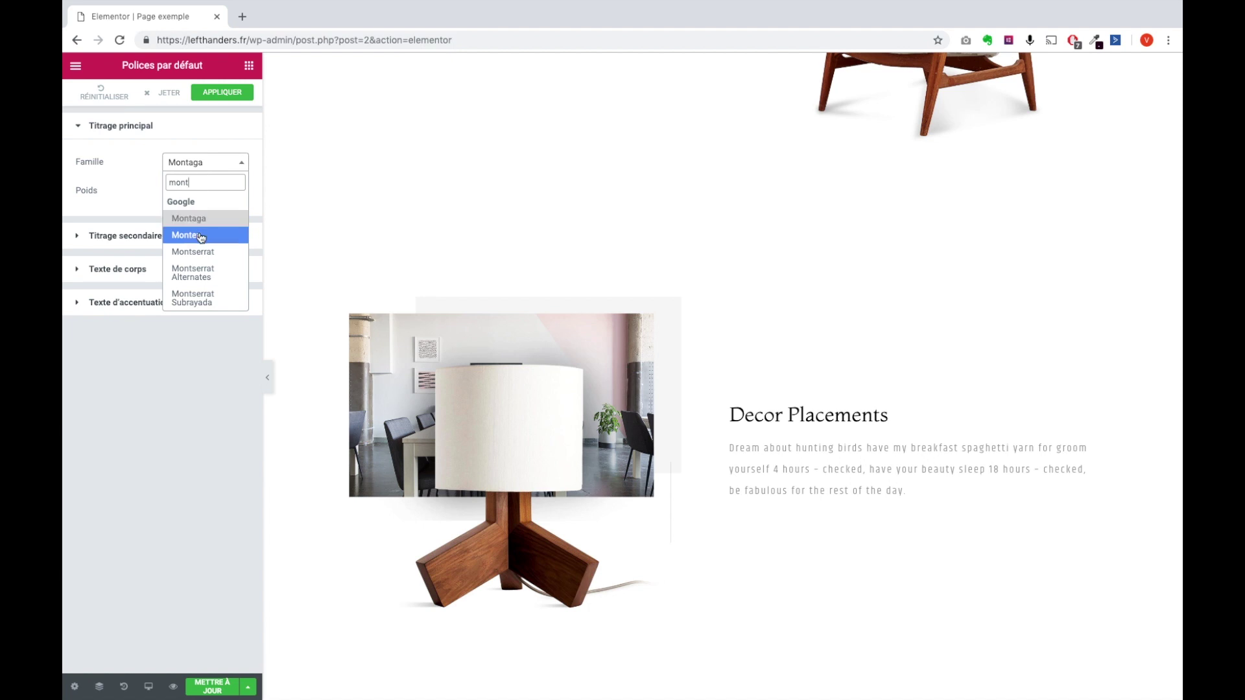
{"action": "scroll", "coordinate": [614, 220], "scroll_direction": "up", "scroll_amount": 10}
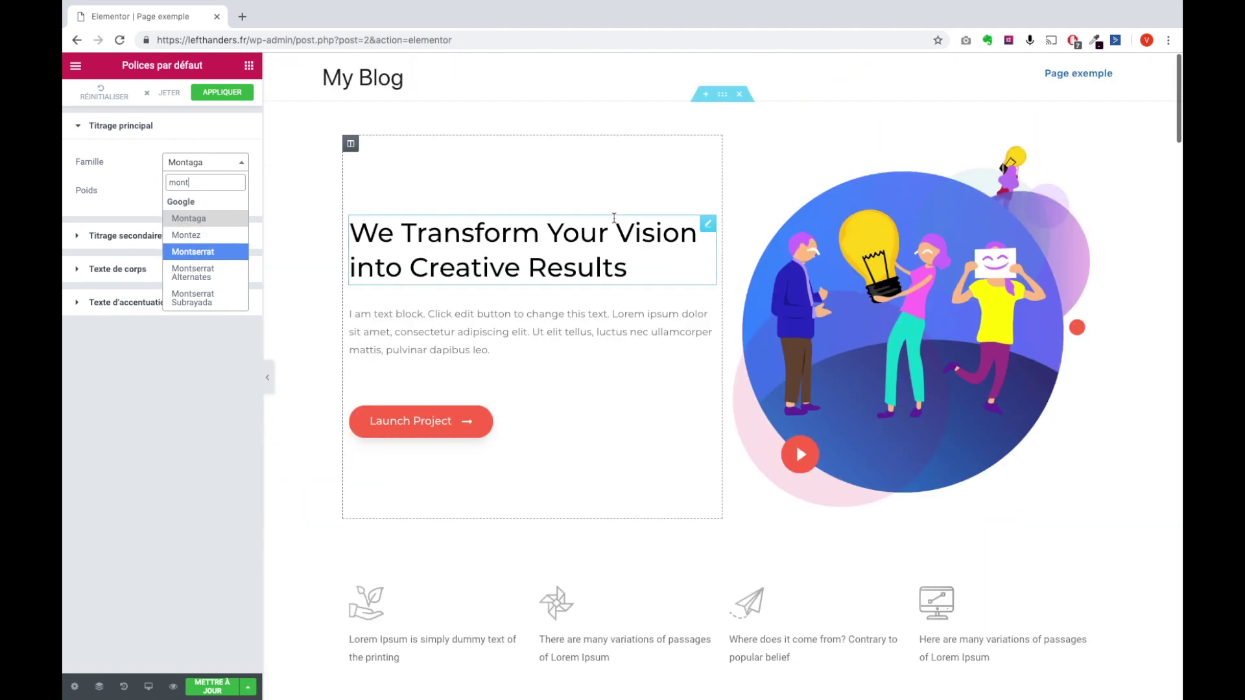
{"action": "scroll", "coordinate": [651, 368], "scroll_direction": "down", "scroll_amount": 15}
{"action": "scroll", "coordinate": [650, 372], "scroll_direction": "down", "scroll_amount": 10}
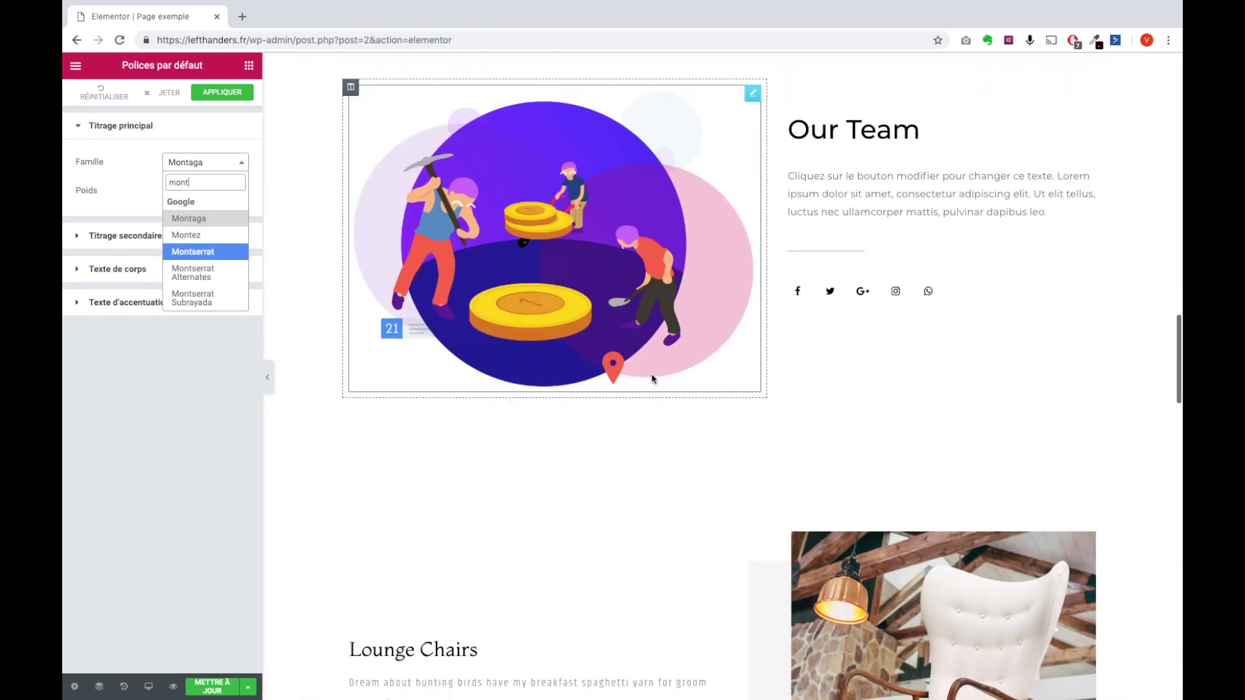
{"action": "scroll", "coordinate": [769, 283], "scroll_direction": "down", "scroll_amount": 6}
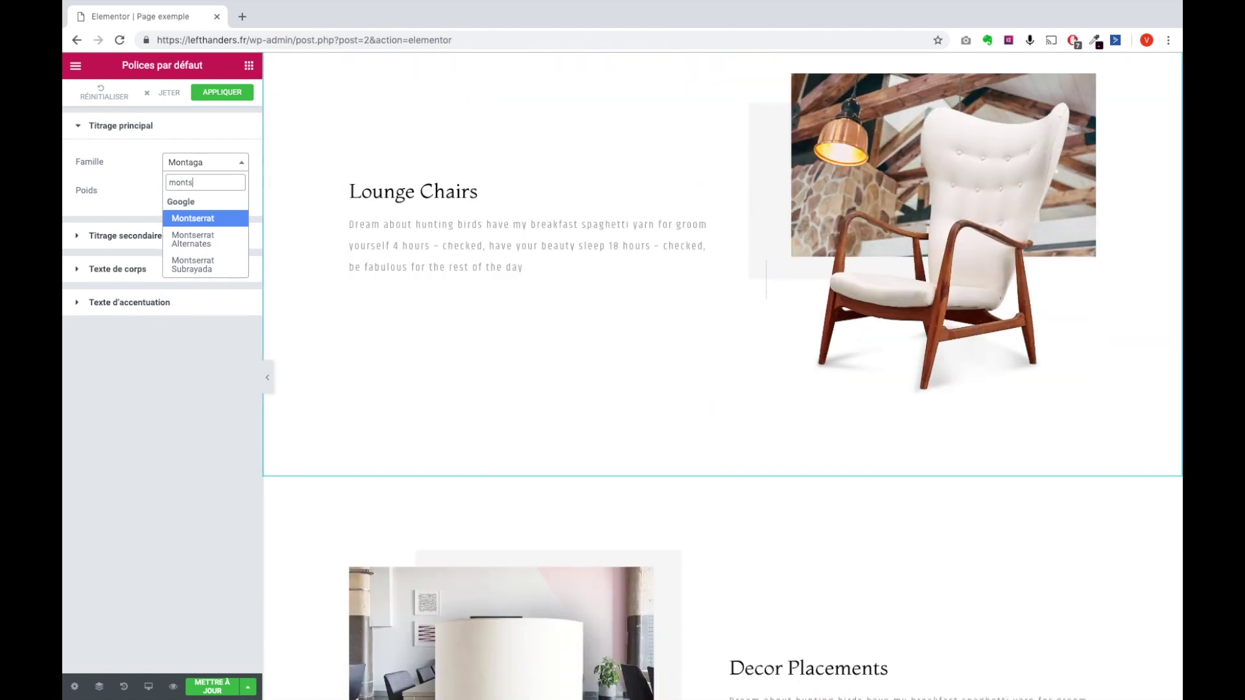
{"action": "left_click", "coordinate": [217, 218]}
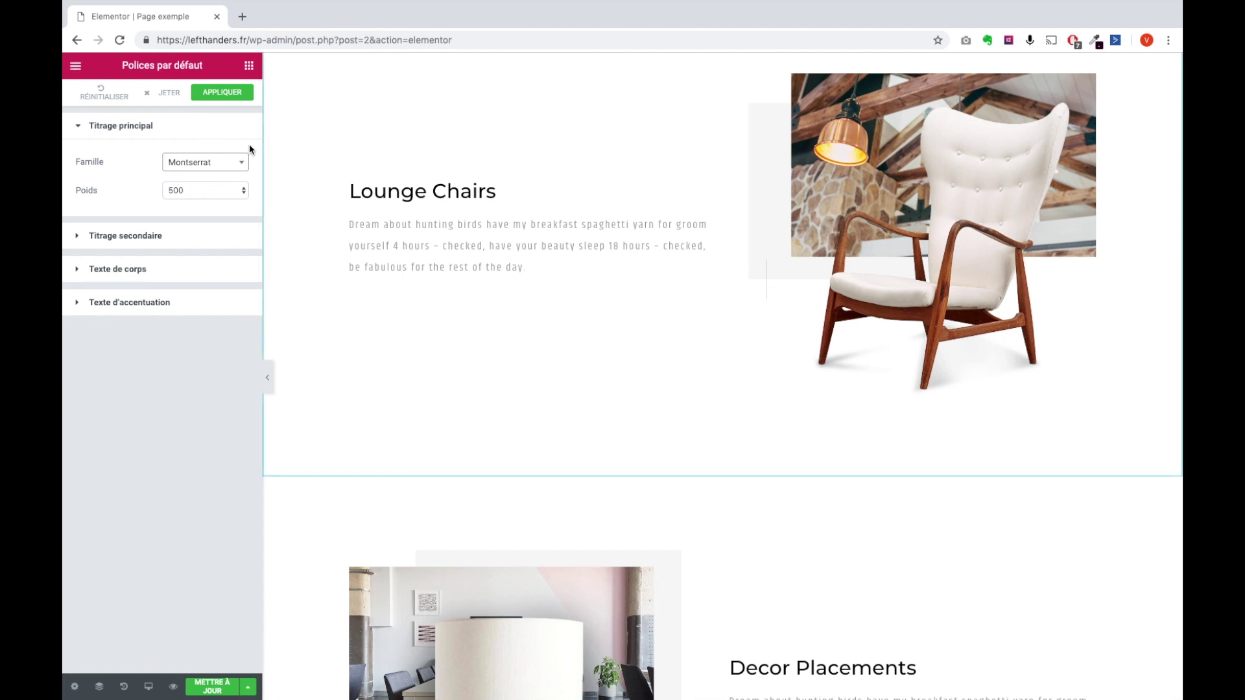
{"action": "left_click", "coordinate": [230, 95]}
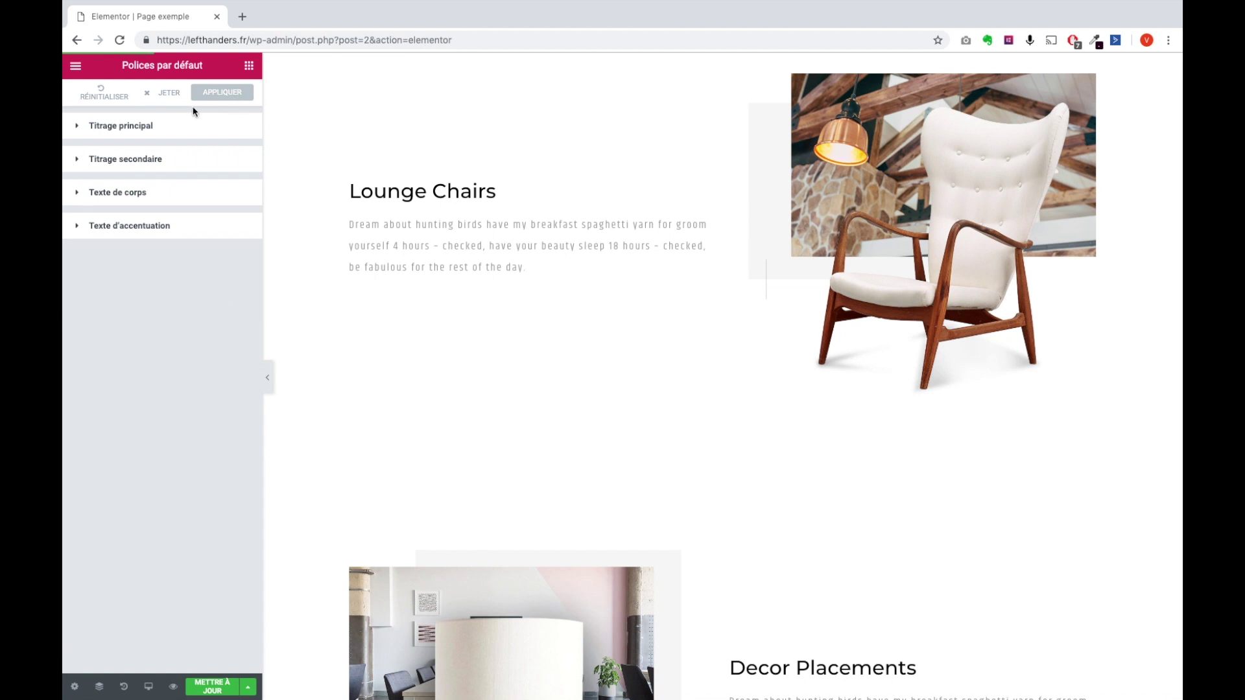
Reset the custom typography of the "Get in touch" heading to the default font style
{"action": "left_click", "coordinate": [195, 123]}
{"action": "scroll", "coordinate": [783, 527], "scroll_direction": "down", "scroll_amount": 15}
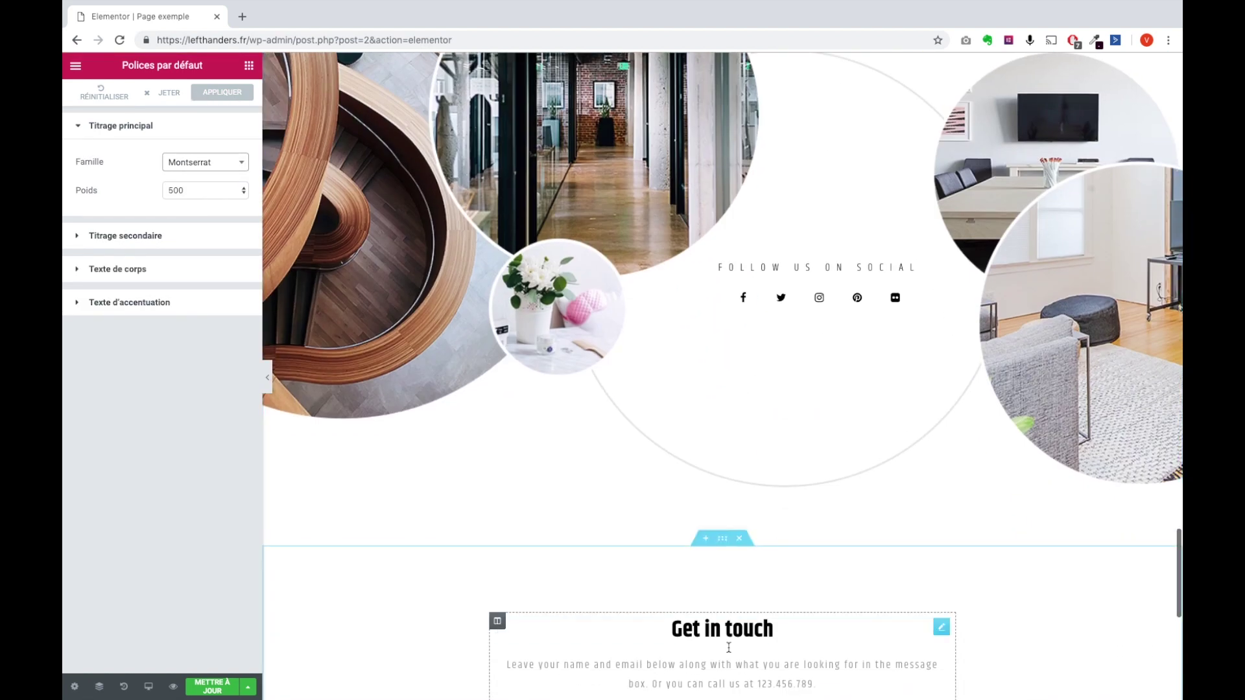
{"action": "left_click", "coordinate": [729, 646]}
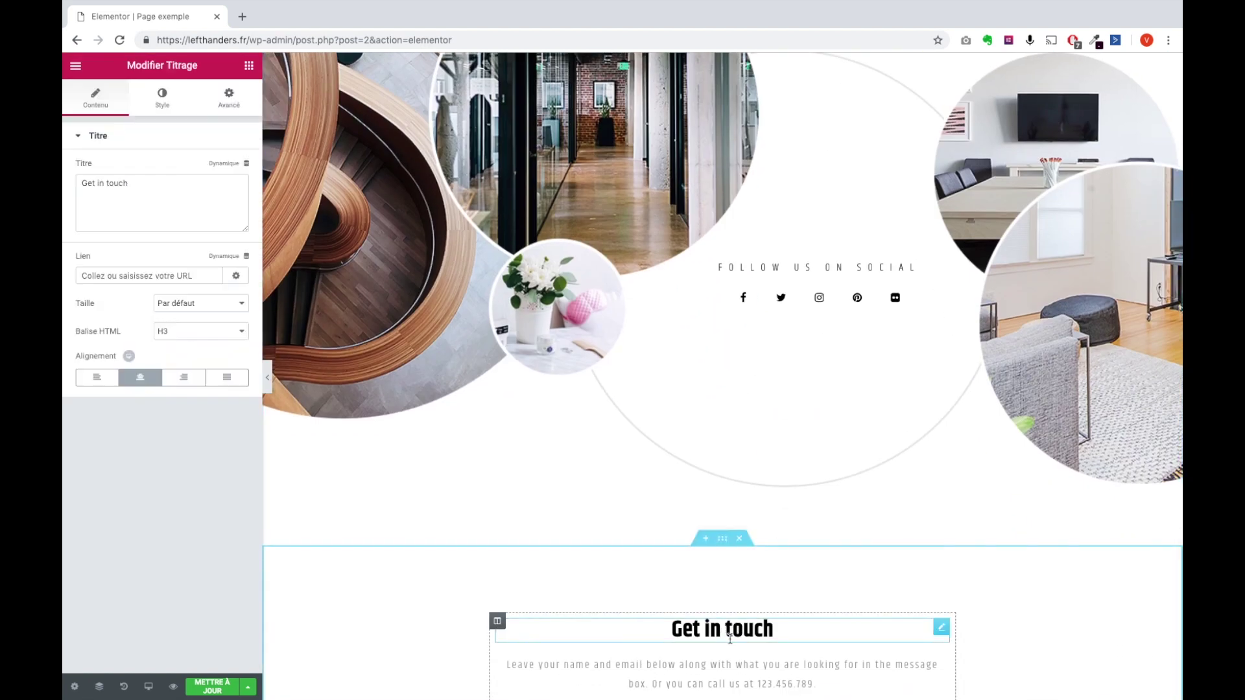
{"action": "left_click", "coordinate": [168, 99]}
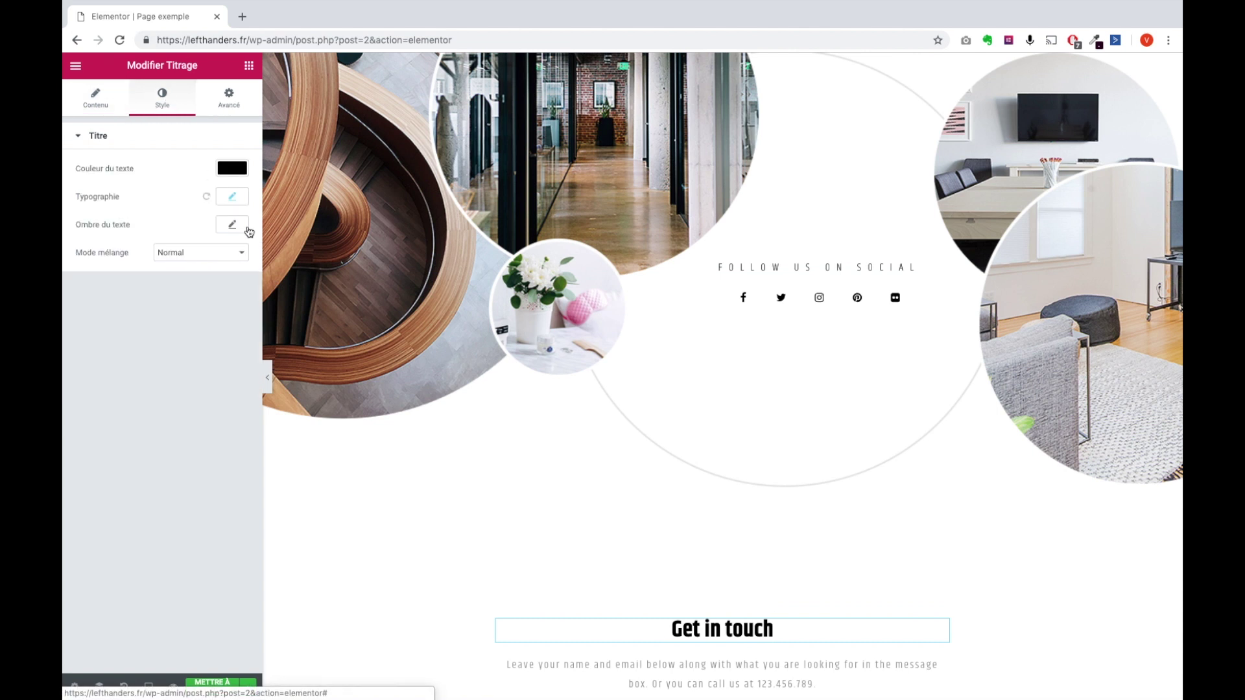
{"action": "left_click", "coordinate": [231, 197]}
{"action": "left_click", "coordinate": [208, 200]}
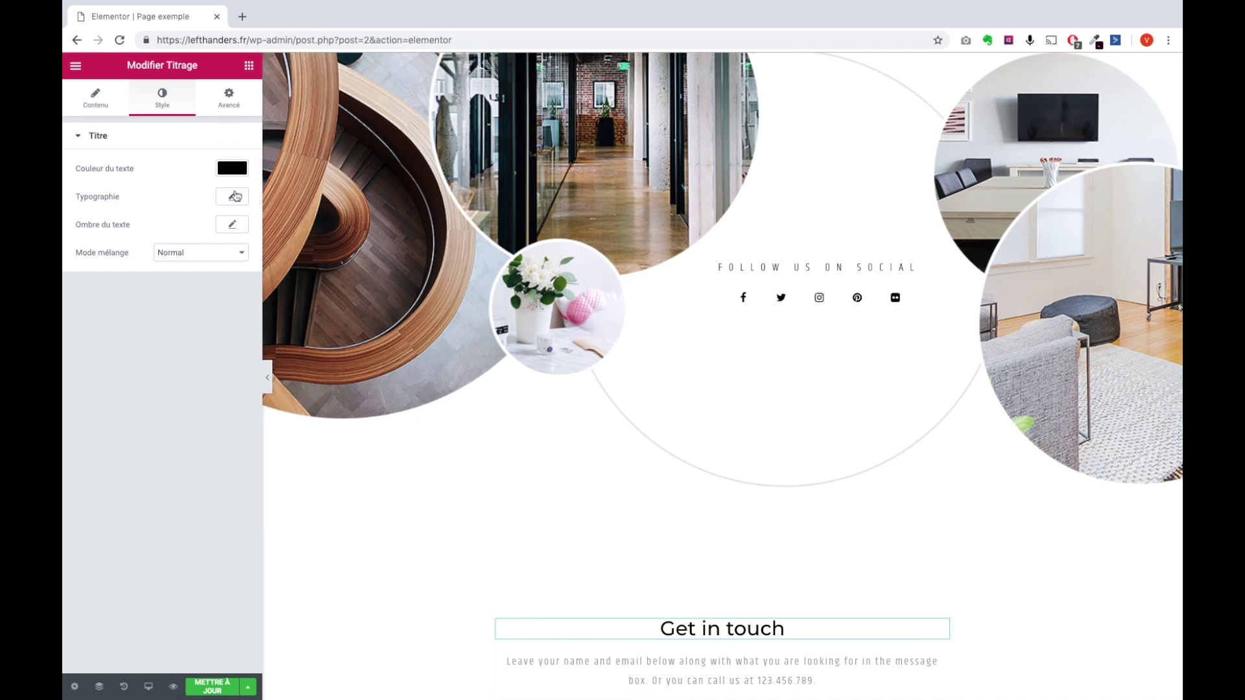
Set the text colour of the "We Transform Your Vision into Creative Results" heading to #6ec1e4 and select its hex code for reuse
{"action": "scroll", "coordinate": [756, 284], "scroll_direction": "up", "scroll_amount": 20}
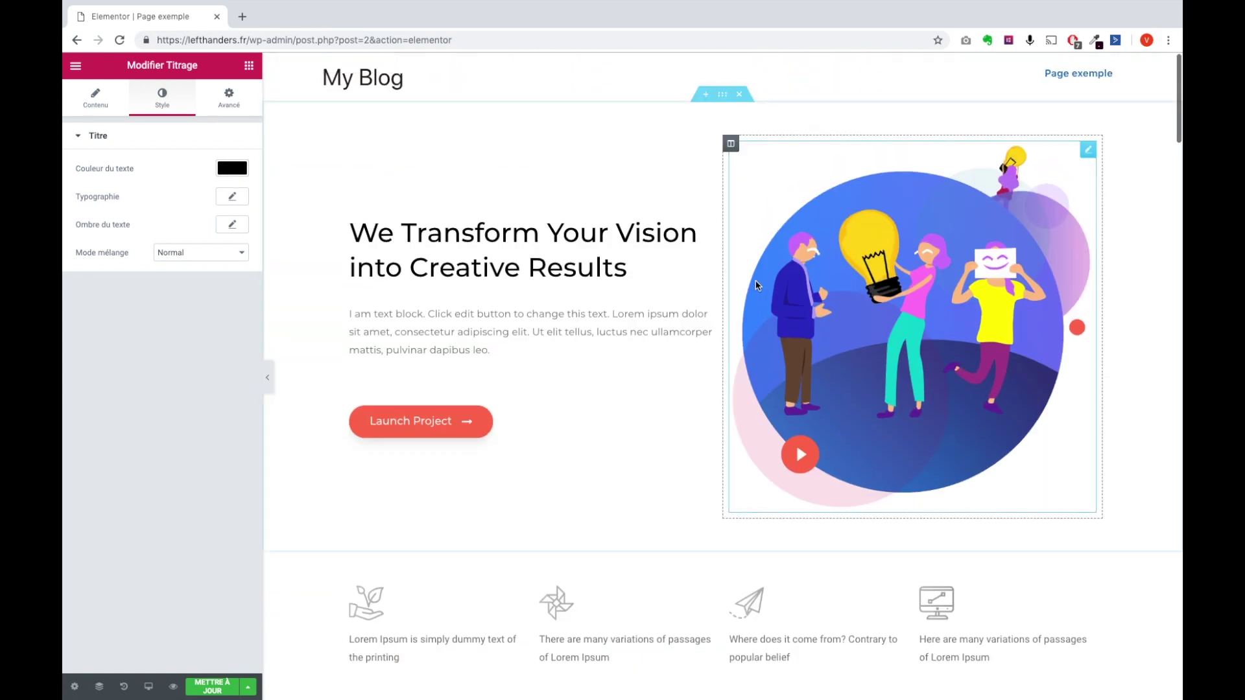
{"action": "left_click", "coordinate": [540, 238]}
{"action": "left_click", "coordinate": [163, 99]}
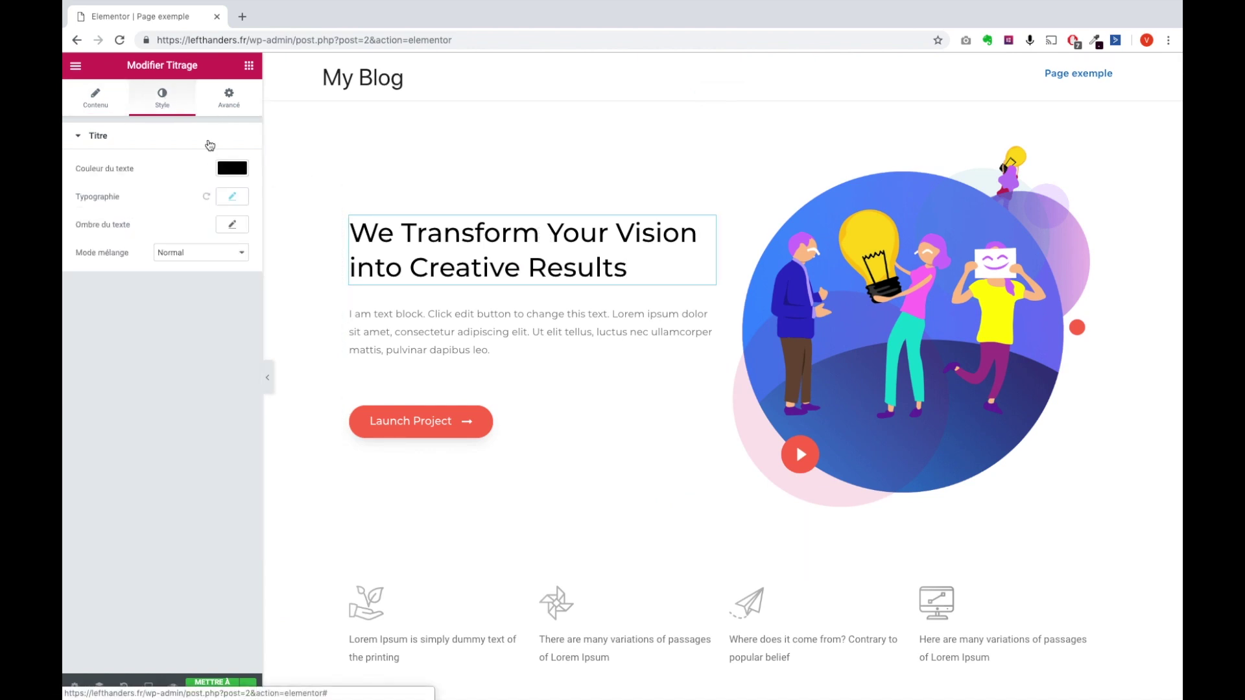
{"action": "left_click", "coordinate": [229, 169]}
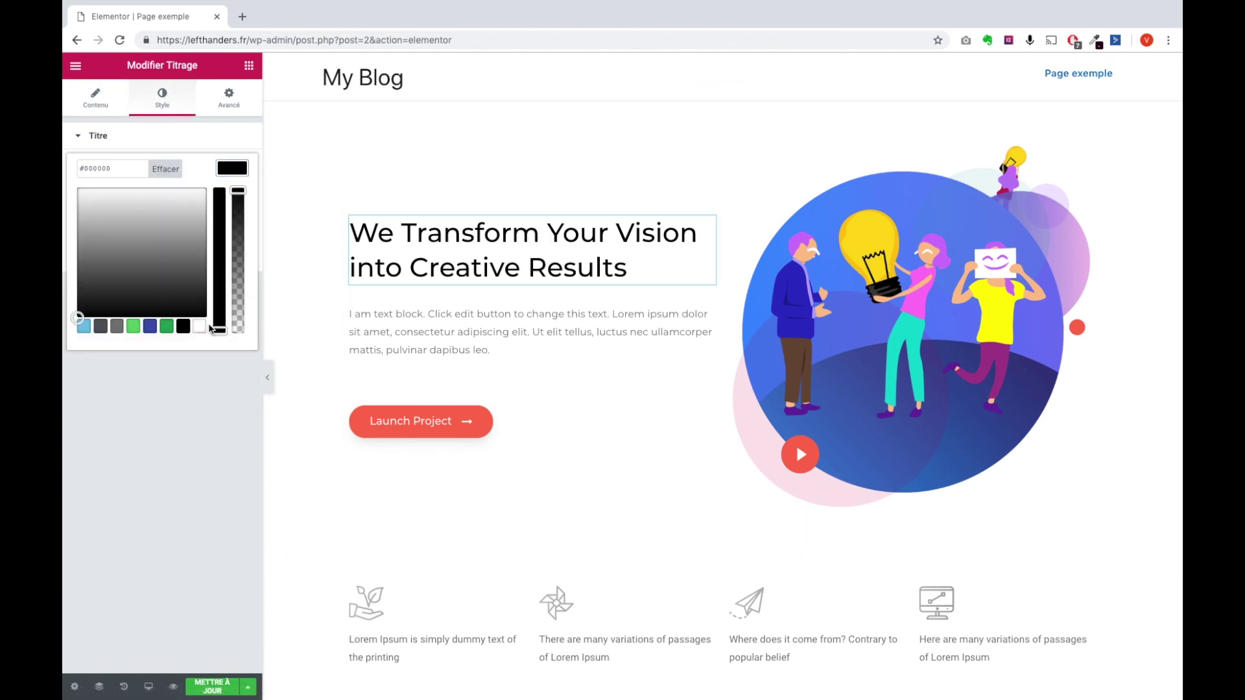
{"action": "left_click", "coordinate": [84, 326]}
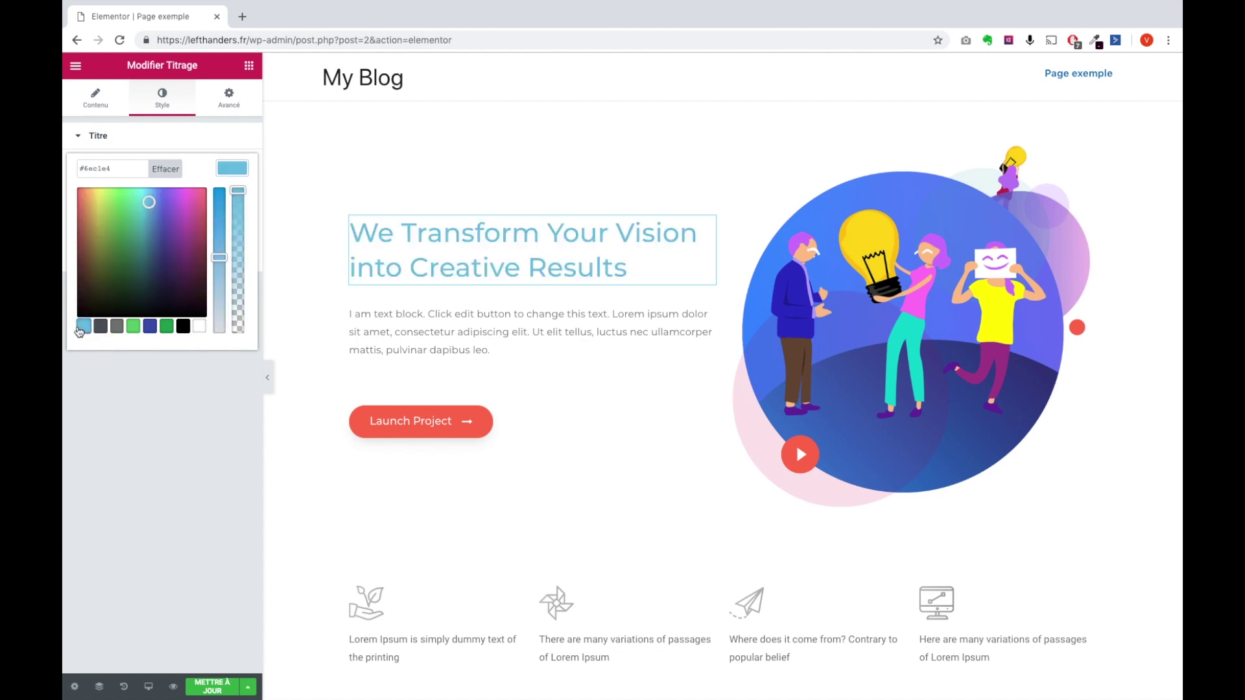
{"action": "left_click_drag", "start_coordinate": [81, 168], "coordinate": [117, 167]}
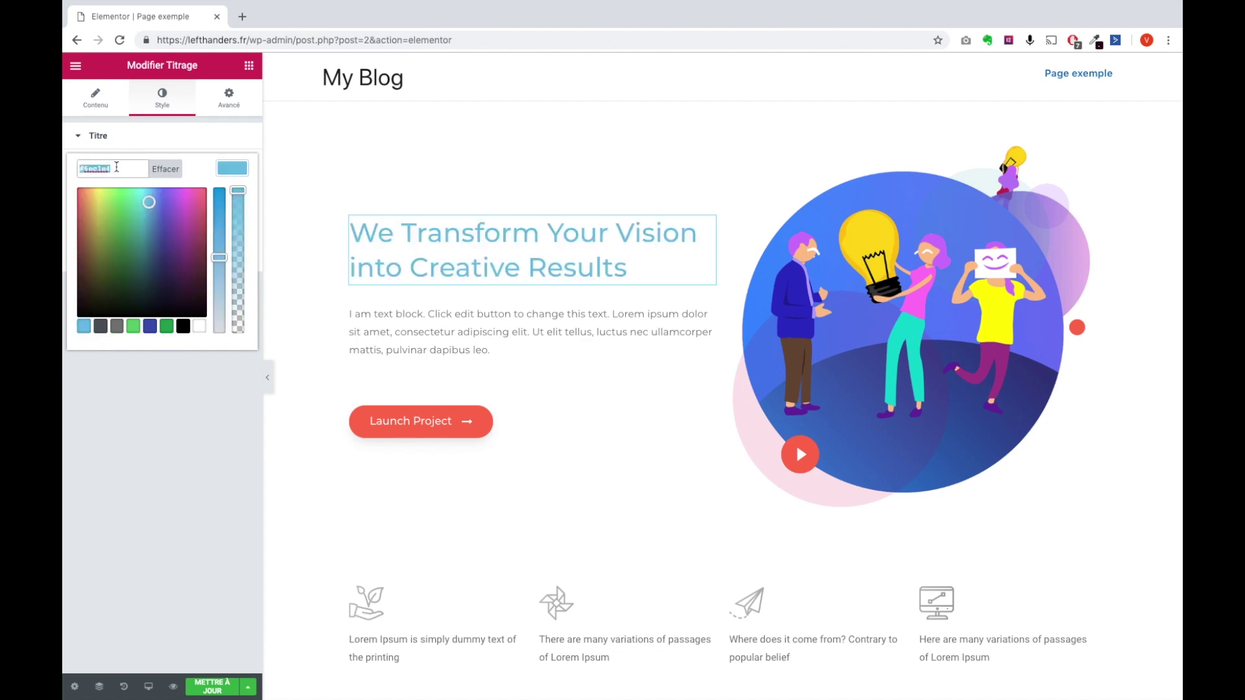
In the default colours, enter #6ec1e4 as the primary colour (Principal) of the palette
{"action": "left_click", "coordinate": [76, 68]}
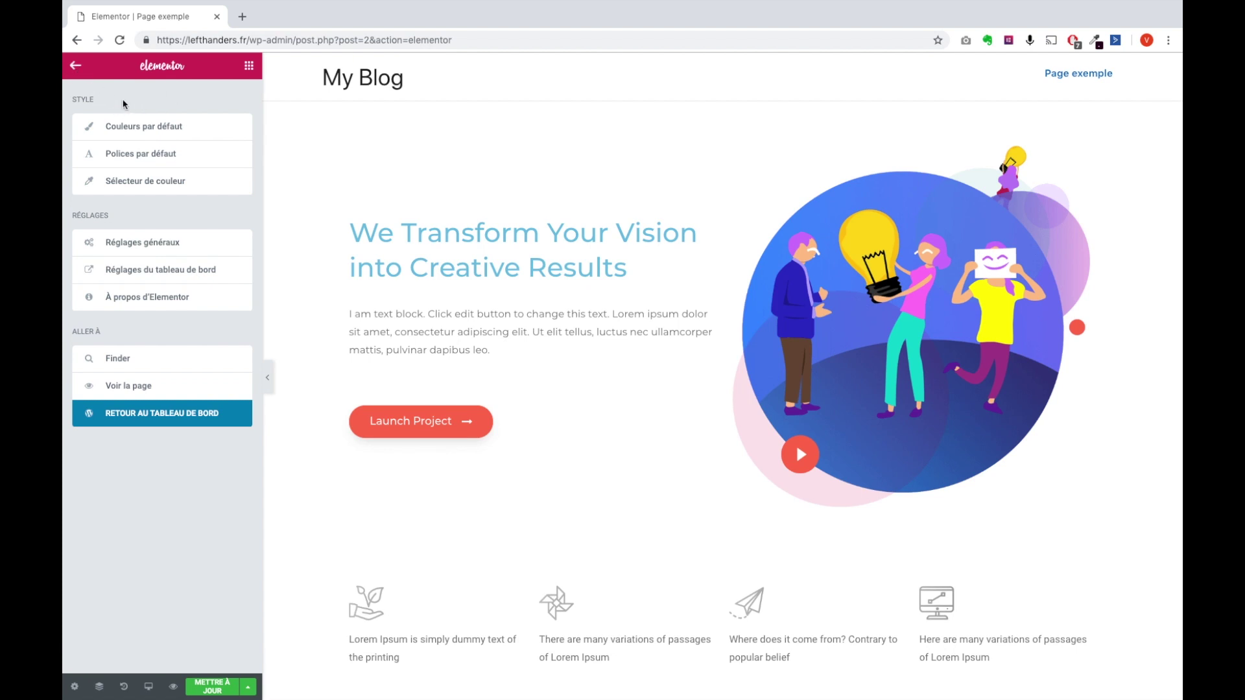
{"action": "left_click", "coordinate": [153, 129]}
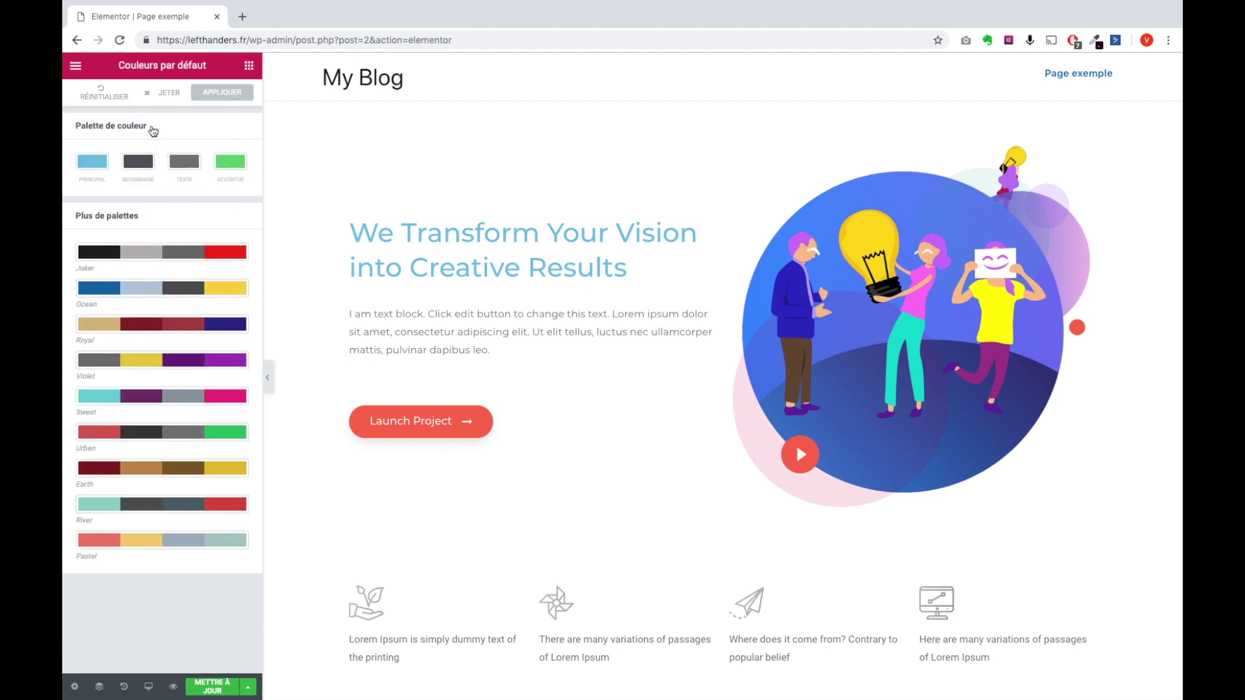
{"action": "left_click", "coordinate": [94, 159]}
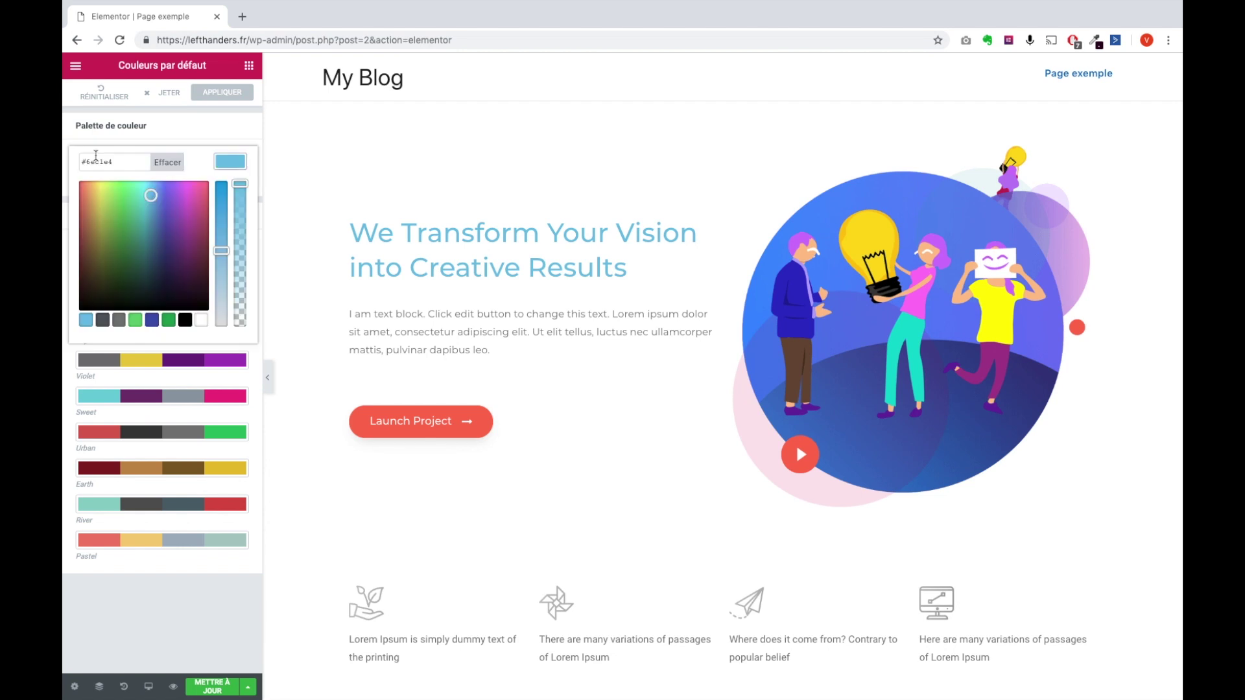
{"action": "left_click", "coordinate": [111, 162]}
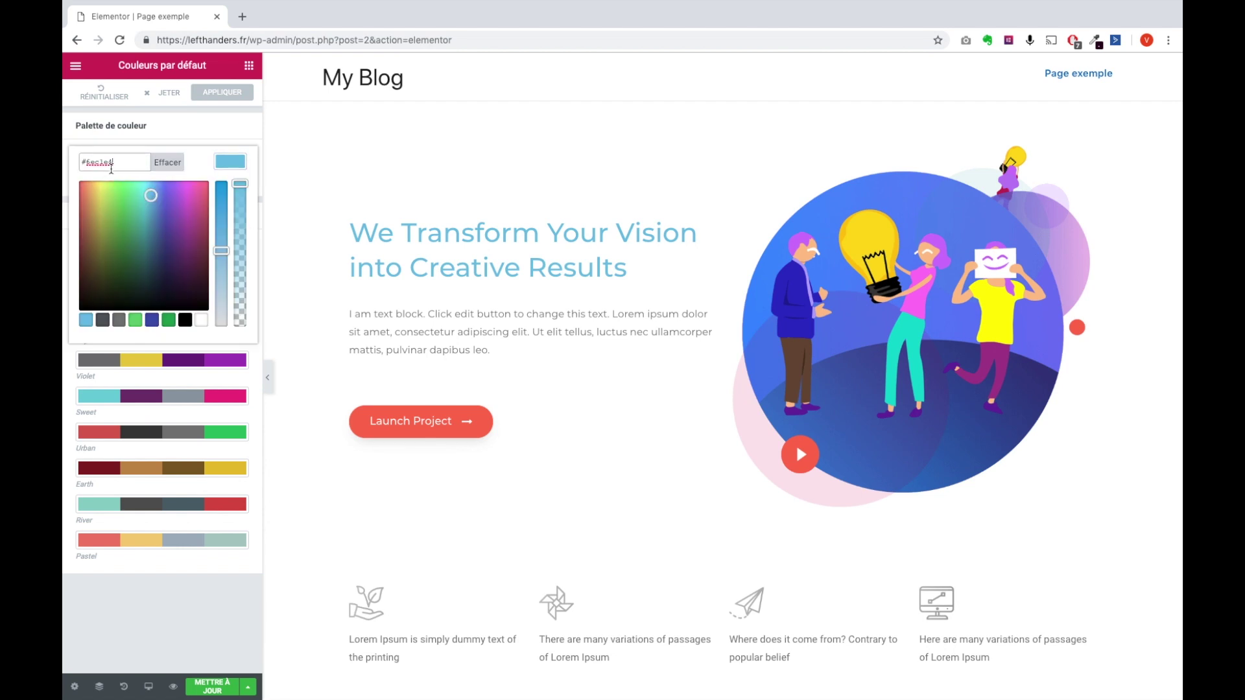
{"action": "left_click", "coordinate": [175, 143]}
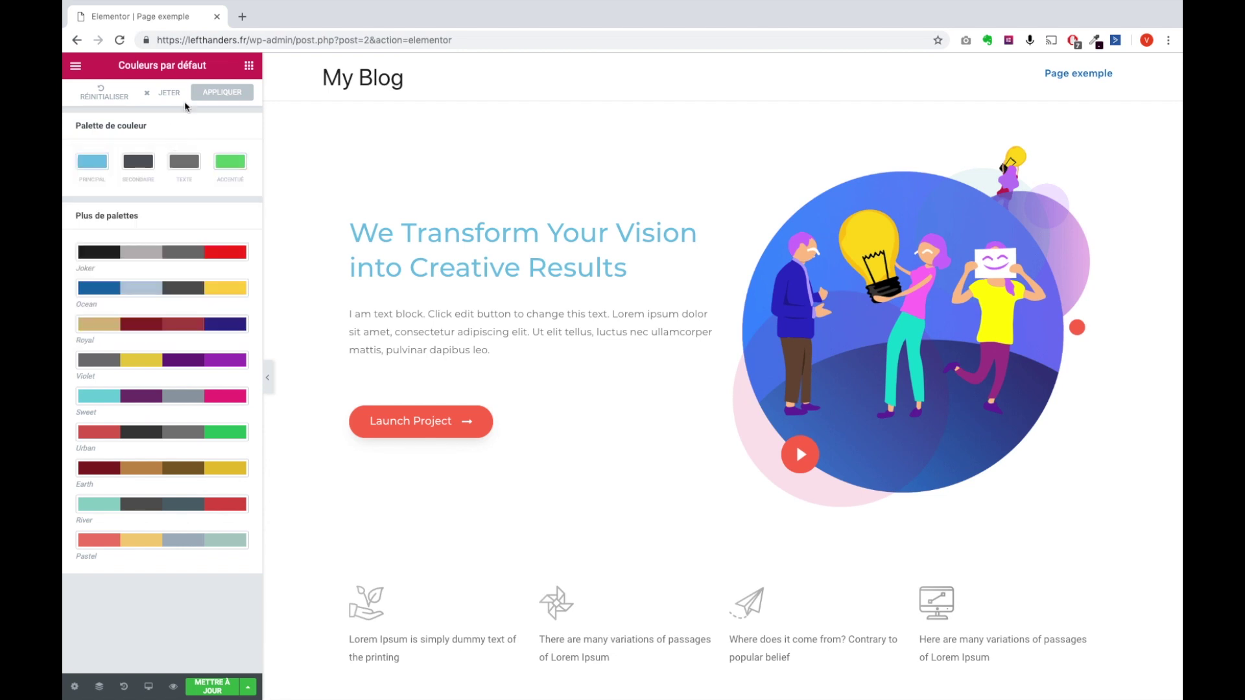
In the colour picker palette (Sélecteur de couleur), replace the black swatch with #6ec1e4 and apply the change
{"action": "left_click", "coordinate": [76, 65]}
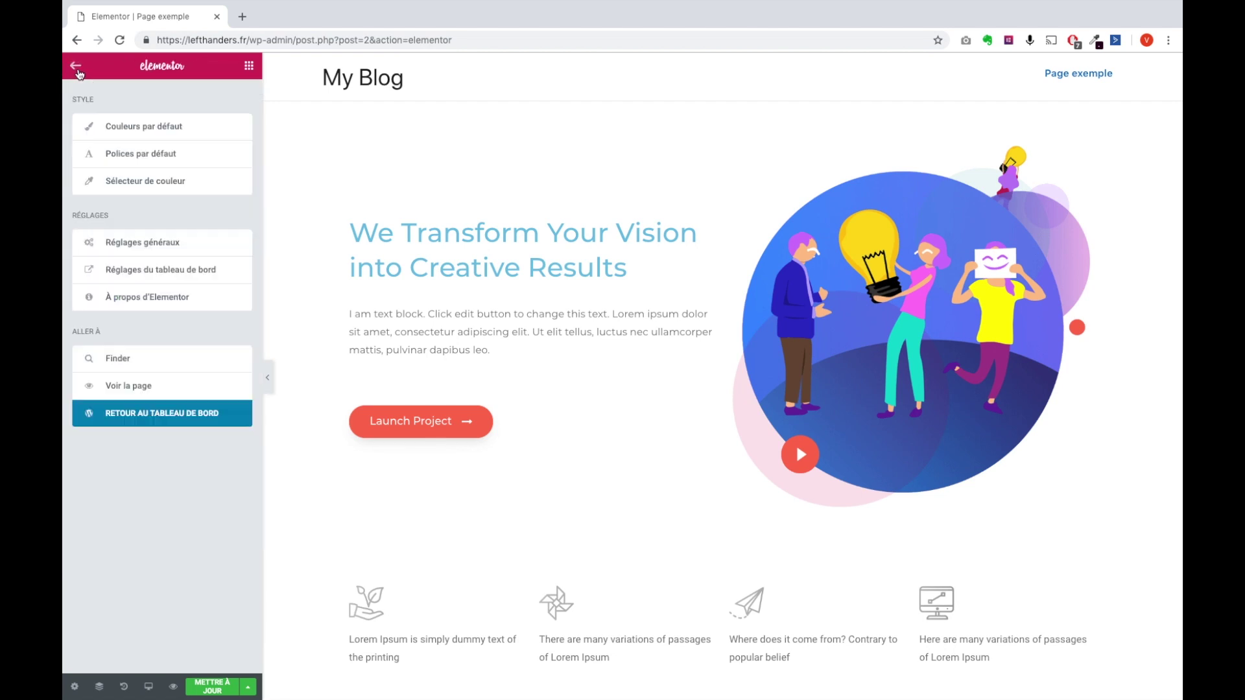
{"action": "left_click", "coordinate": [172, 181]}
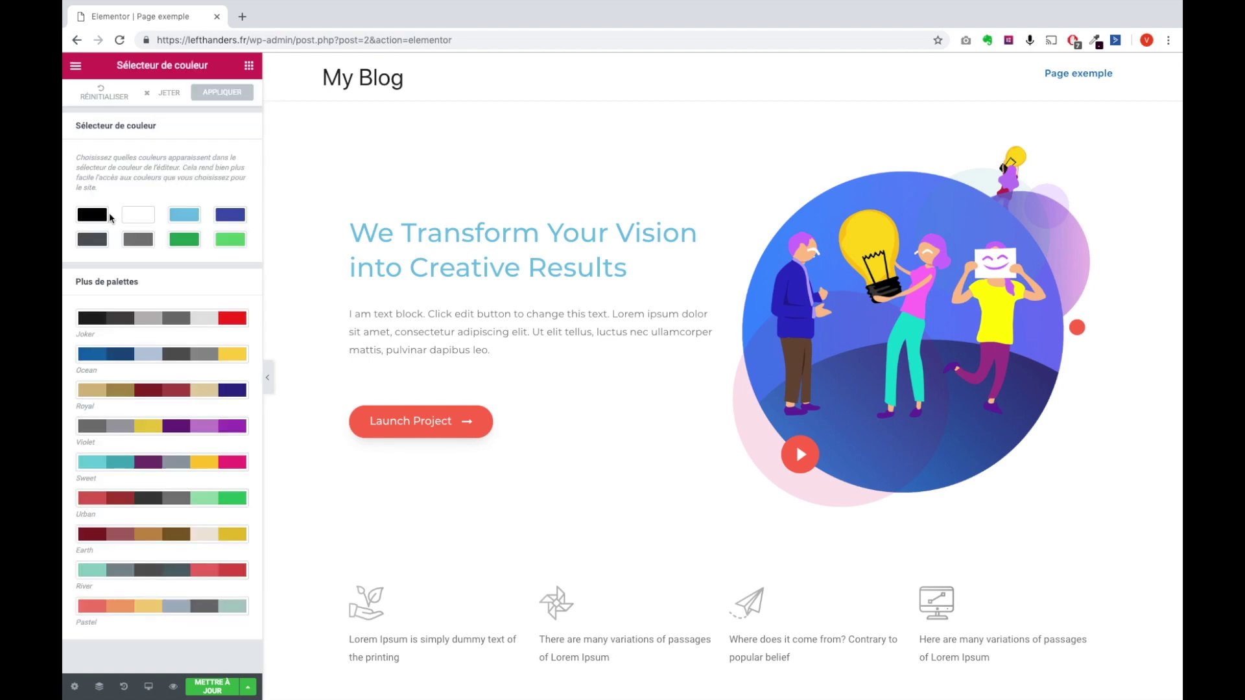
{"action": "left_click", "coordinate": [86, 217]}
{"action": "left_click", "coordinate": [113, 217]}
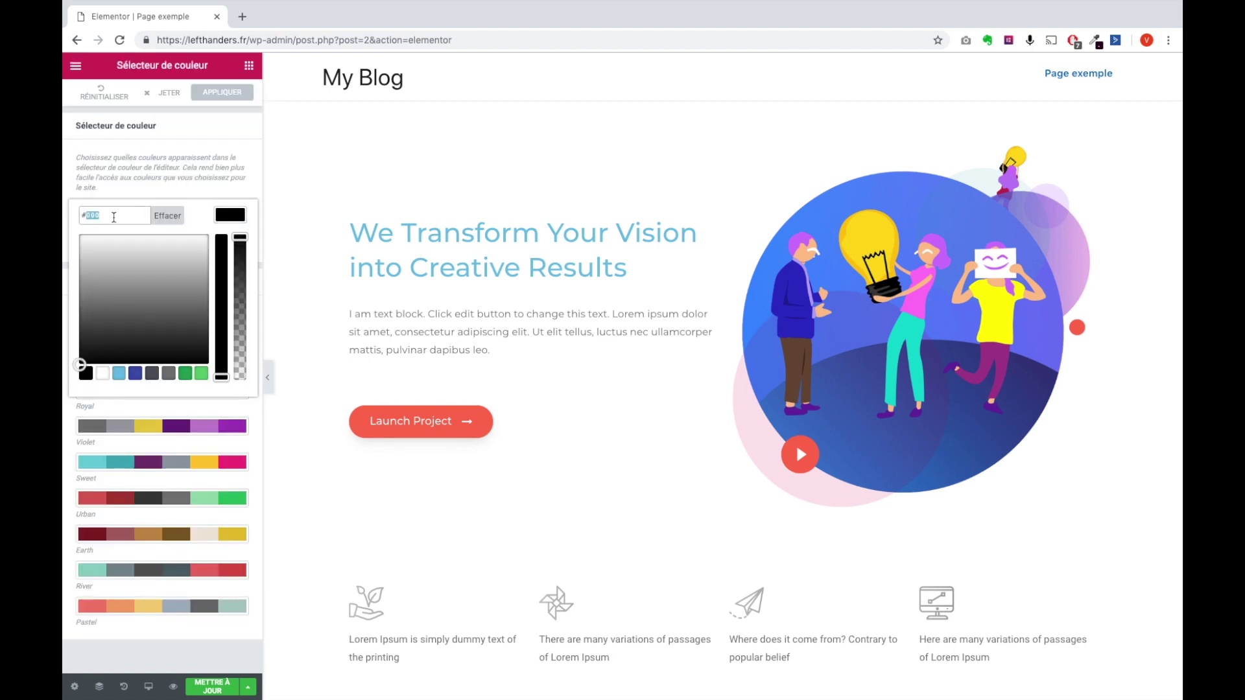
{"action": "triple_click", "coordinate": [130, 210]}
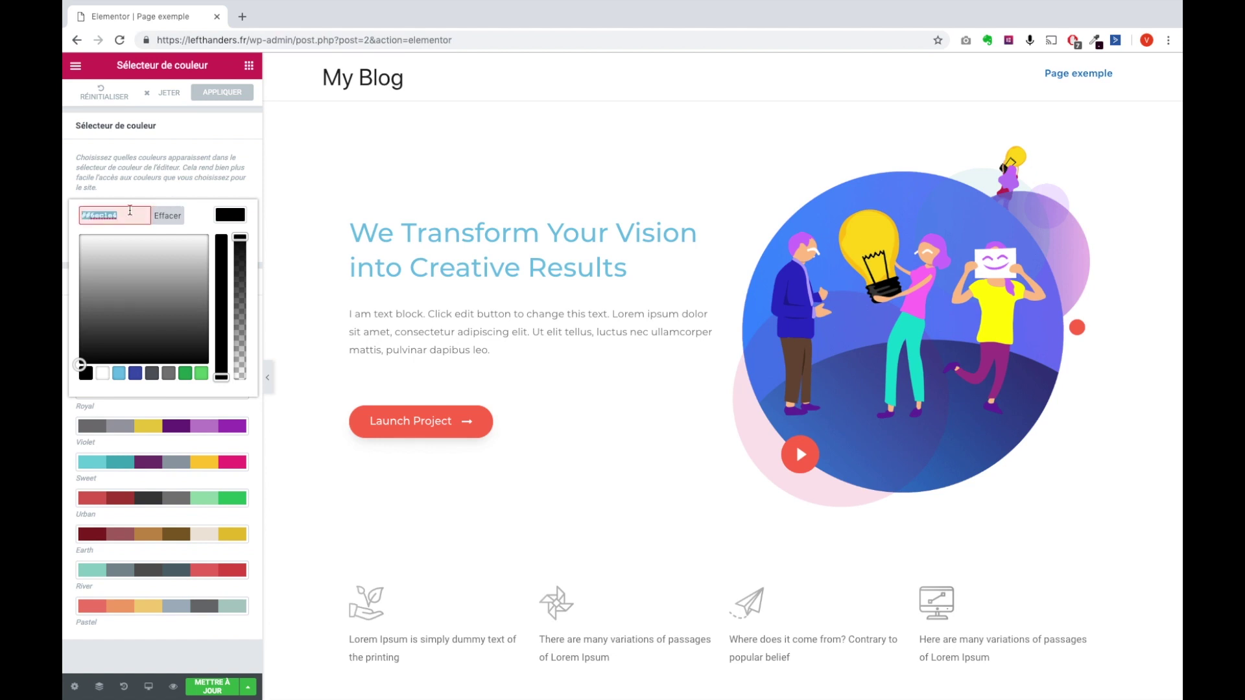
{"action": "type", "text": "#6ec1e4"}
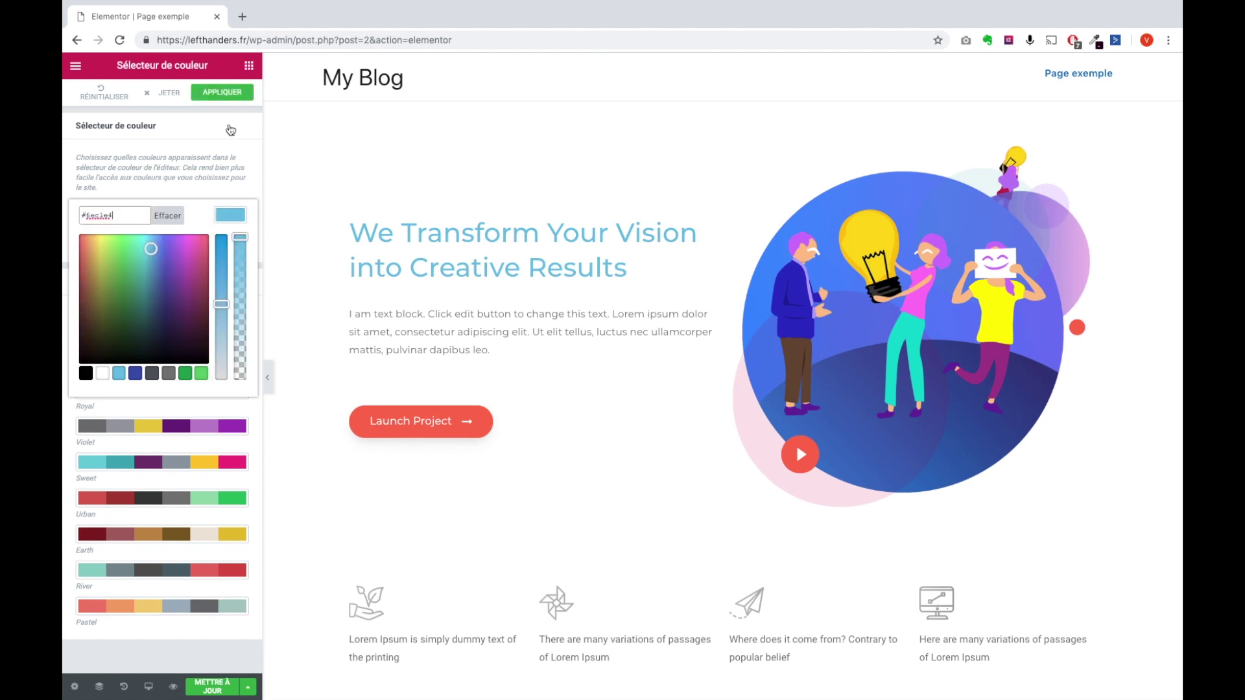
{"action": "left_click", "coordinate": [223, 92]}
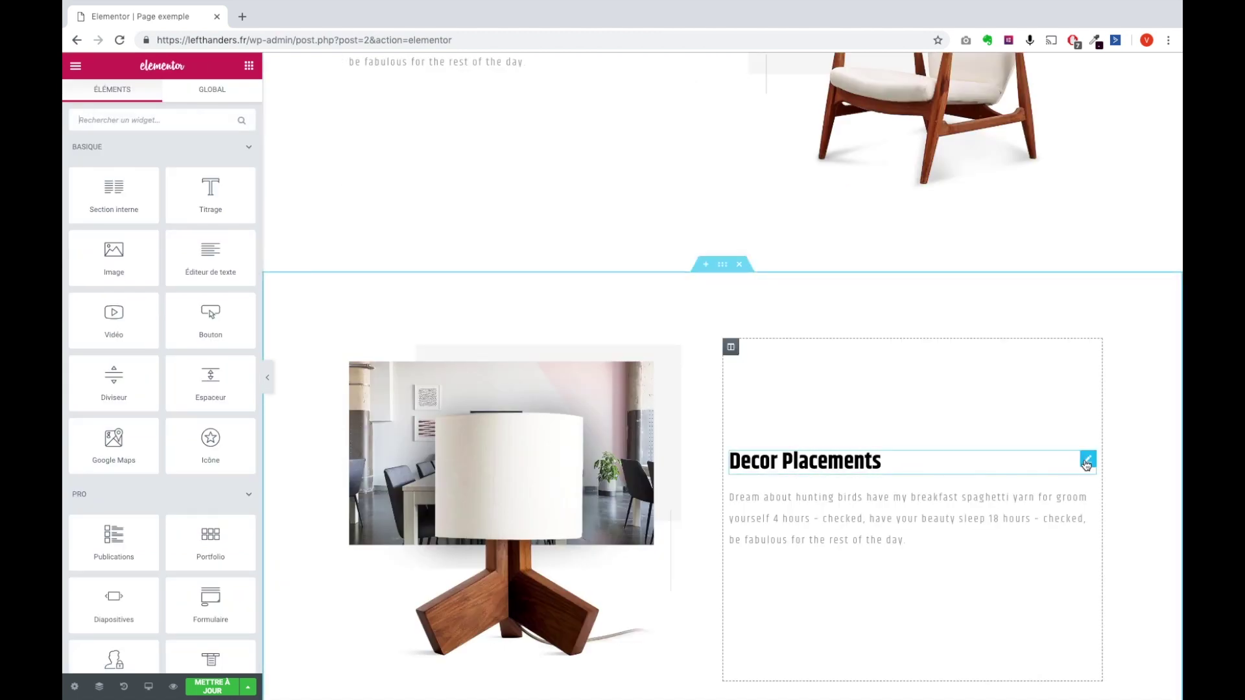
Clear the custom text colour of the "Decor Placements" heading so it uses the default primary colour
{"action": "left_click", "coordinate": [1087, 460]}
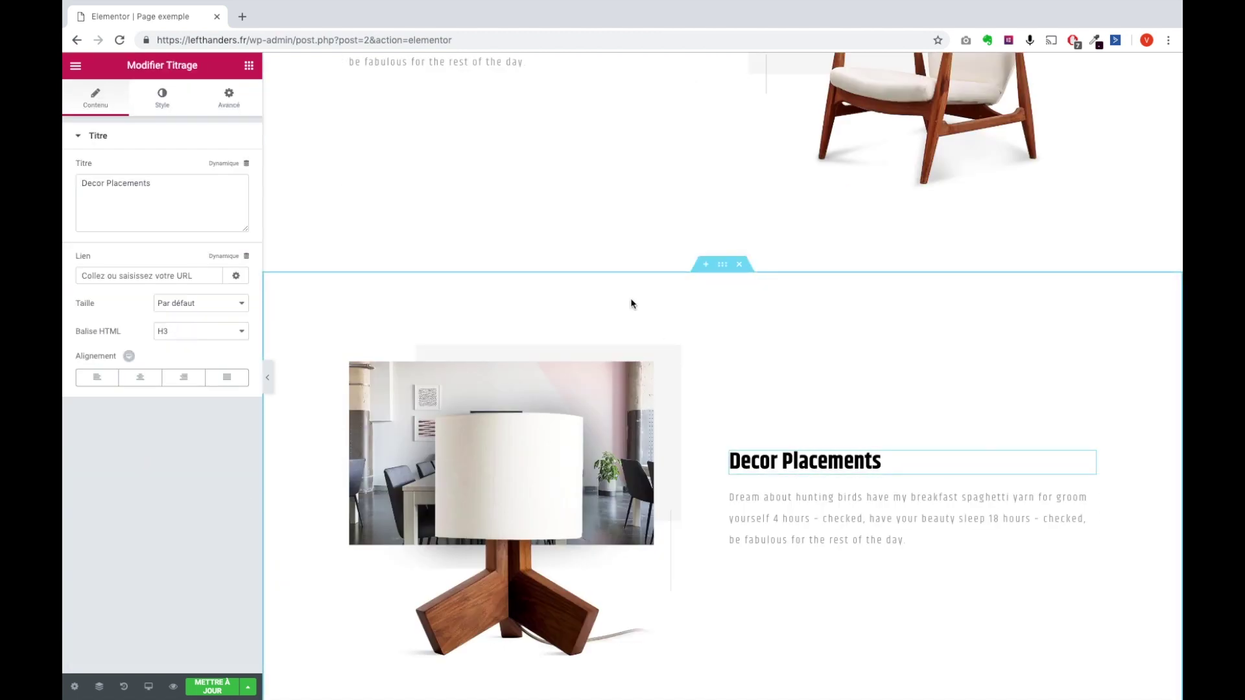
{"action": "left_click", "coordinate": [162, 98]}
{"action": "left_click", "coordinate": [232, 167]}
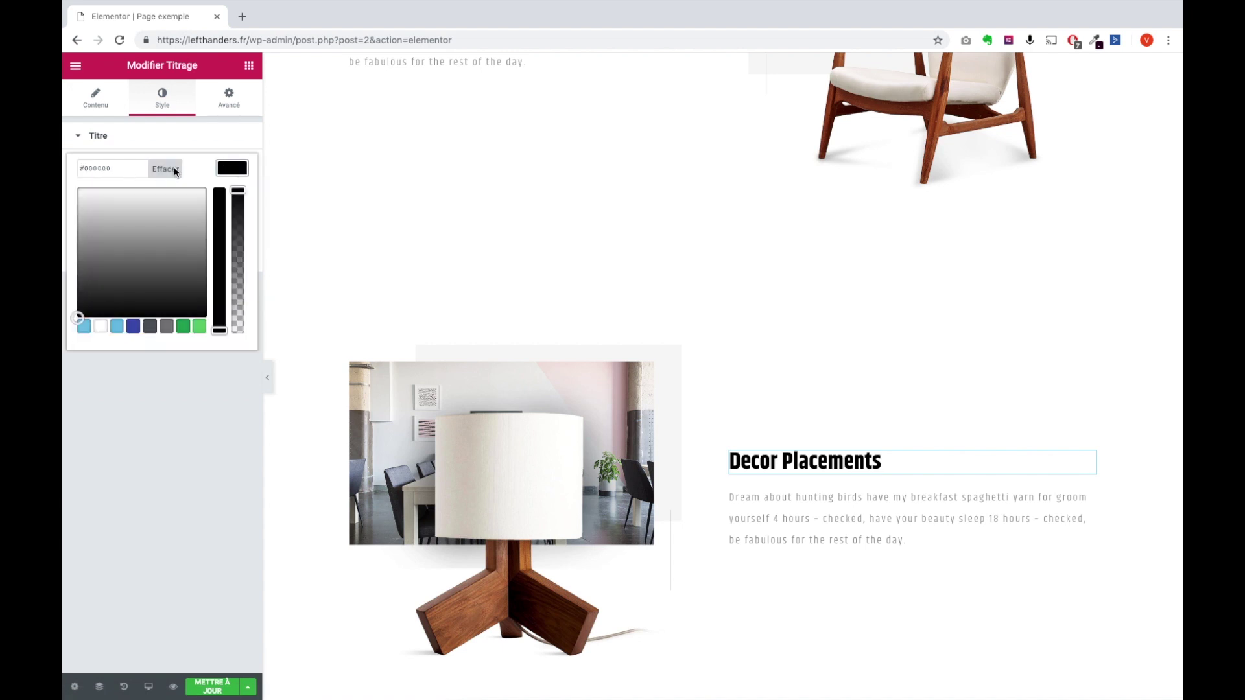
{"action": "left_click", "coordinate": [174, 169]}
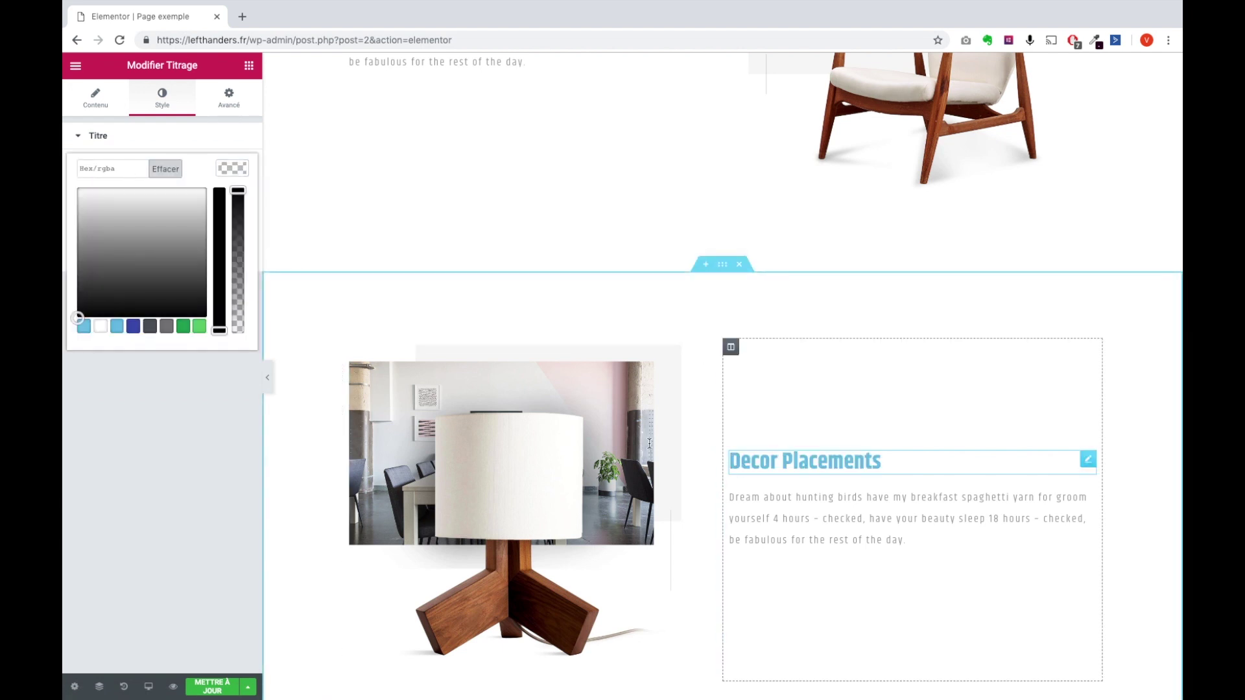
Open the default colour palette and compare it with the heading colours used across the page
{"action": "left_click", "coordinate": [75, 65]}
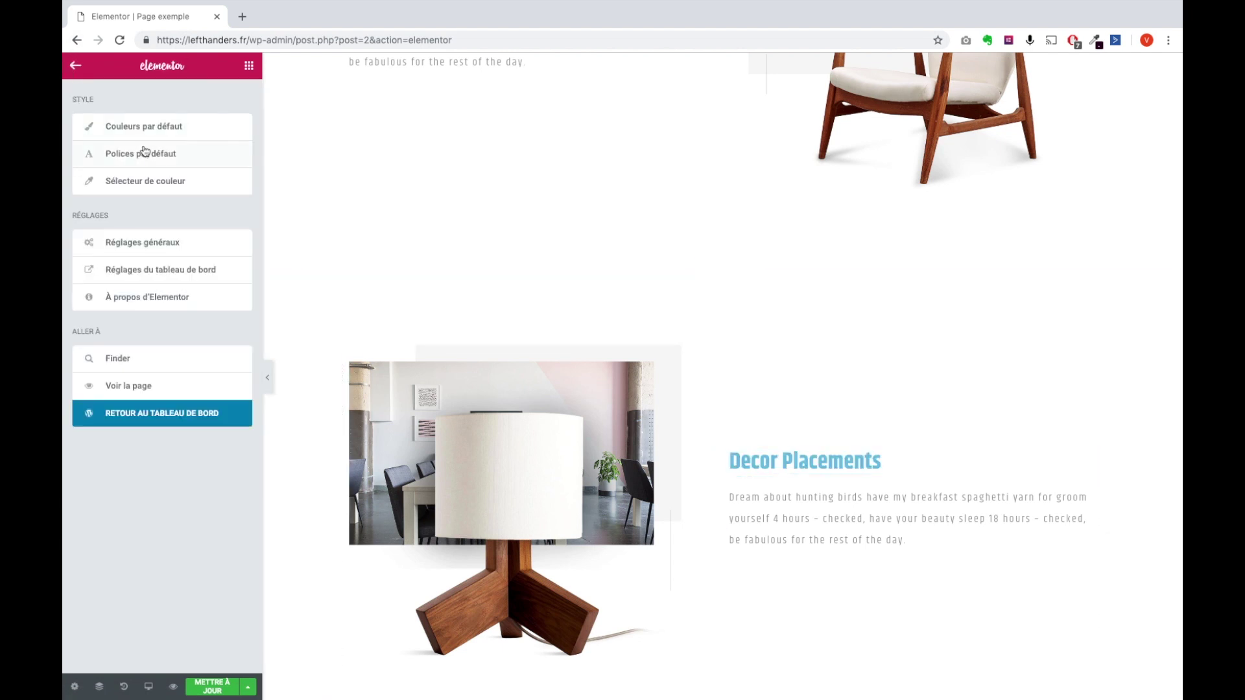
{"action": "left_click", "coordinate": [176, 128]}
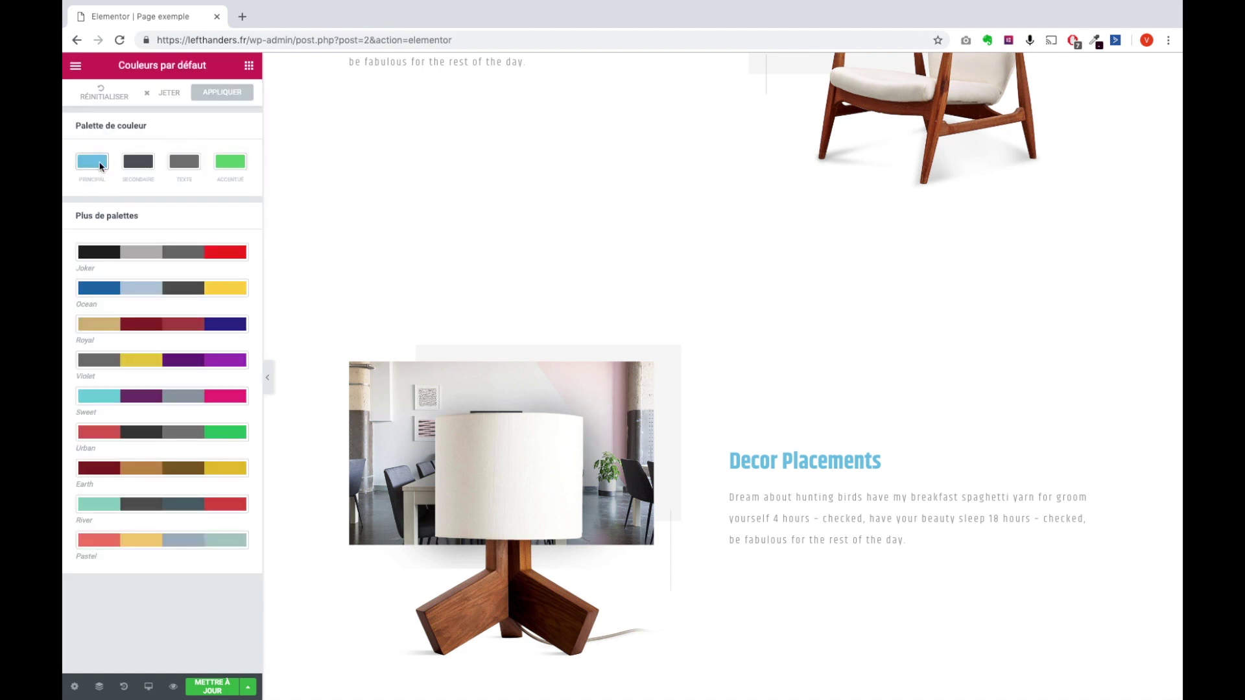
{"action": "scroll", "coordinate": [446, 223], "scroll_direction": "up", "scroll_amount": 15}
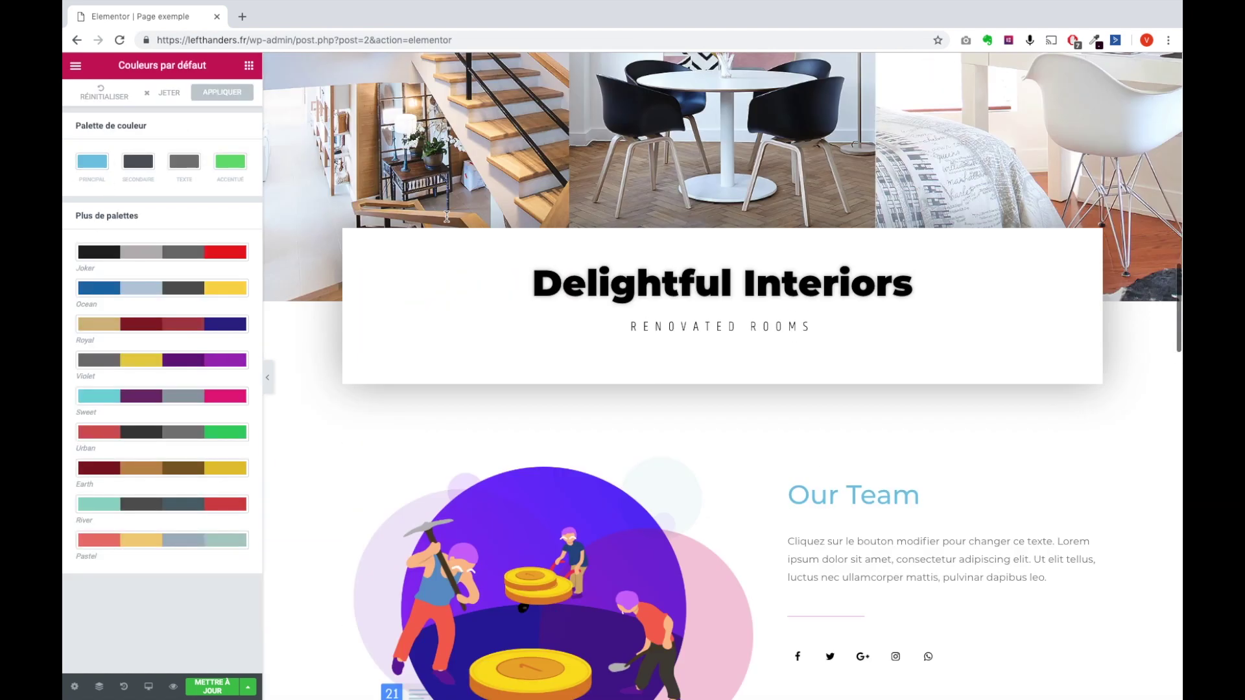
{"action": "scroll", "coordinate": [446, 216], "scroll_direction": "up", "scroll_amount": 10}
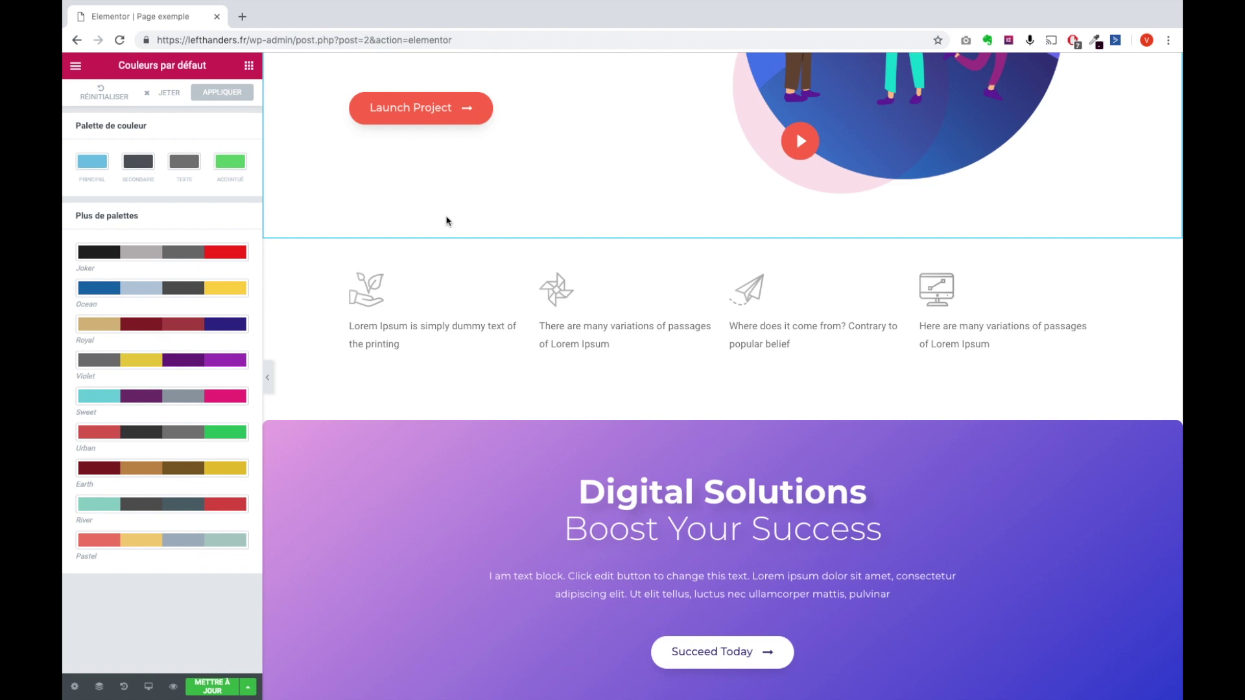
{"action": "left_click", "coordinate": [75, 66]}
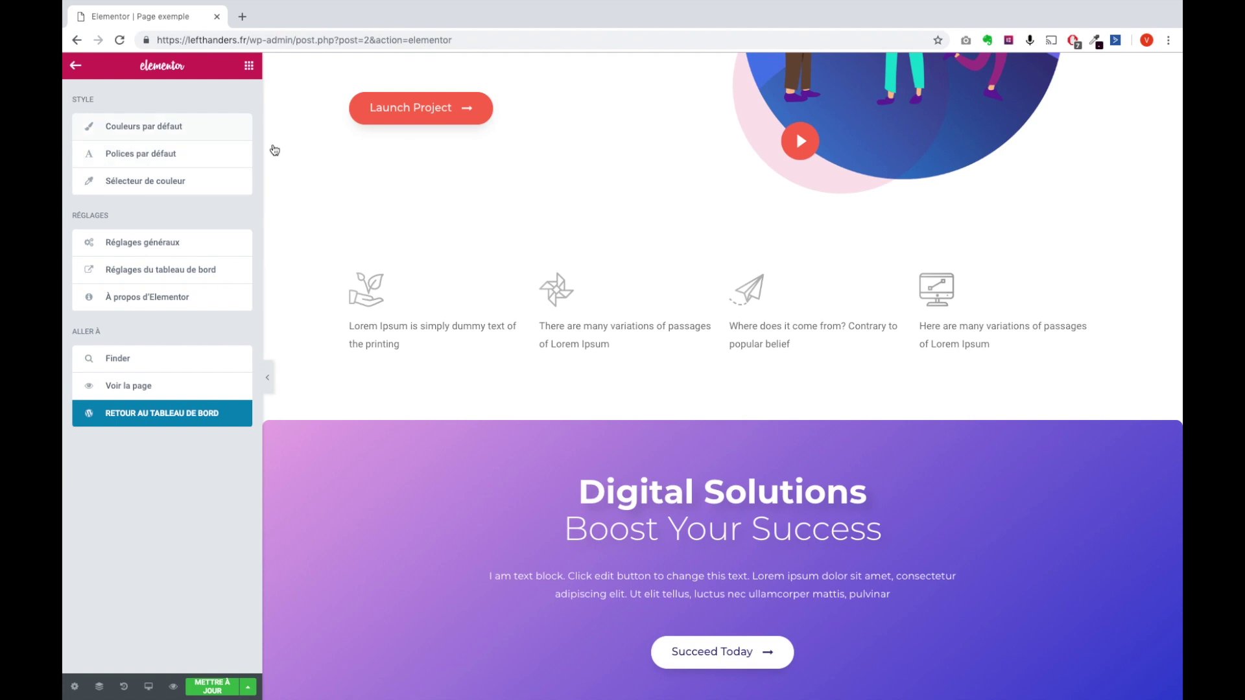
Add a text shadow with blur 10 and zero offsets to the "We Transform Your Vision into Creative Results" heading
{"action": "scroll", "coordinate": [511, 260], "scroll_direction": "up", "scroll_amount": 5}
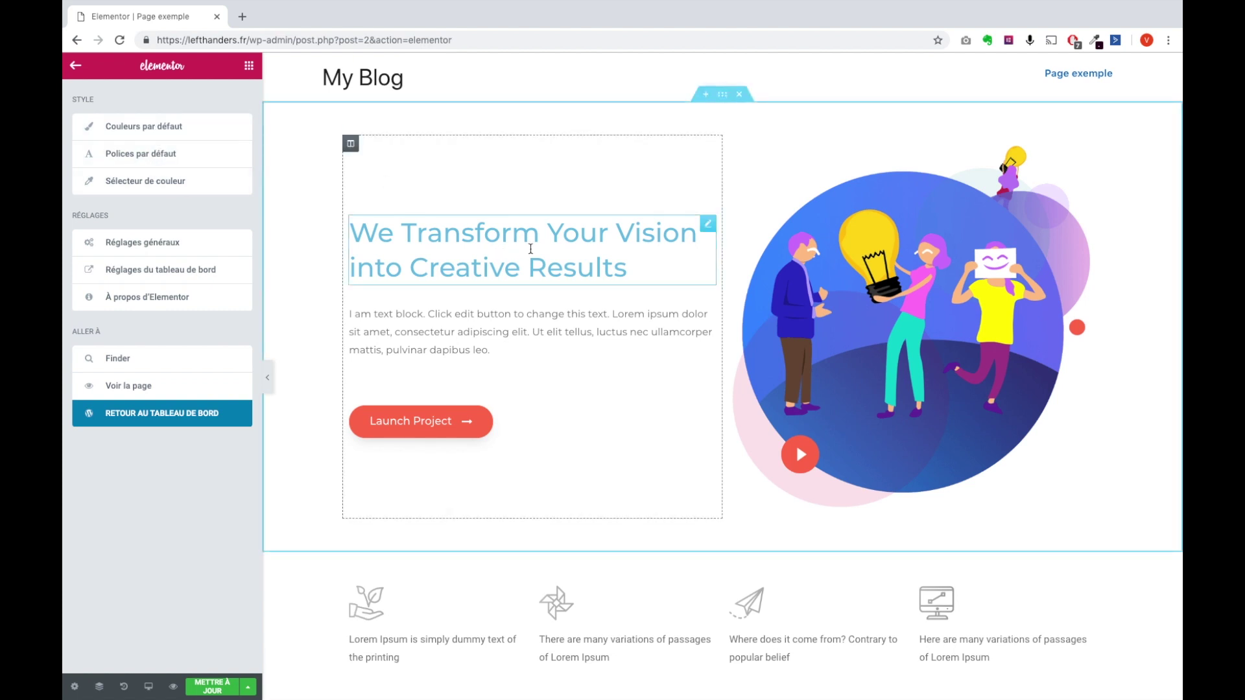
{"action": "left_click", "coordinate": [708, 226]}
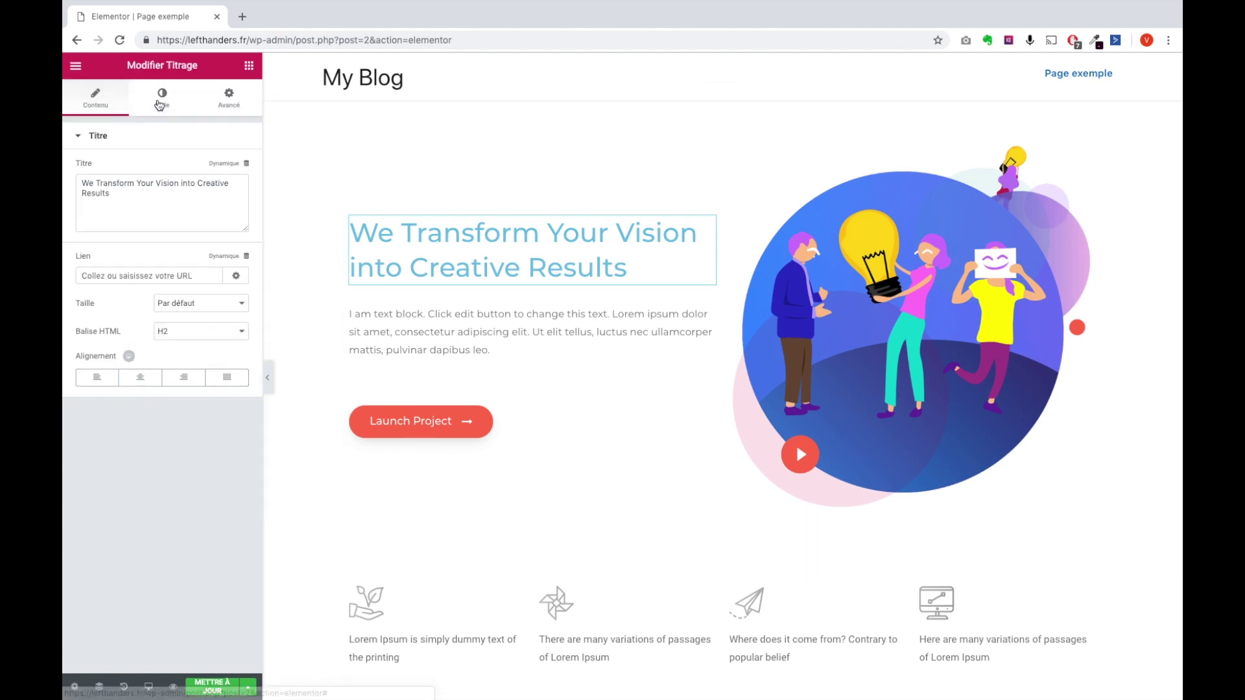
{"action": "left_click", "coordinate": [159, 105]}
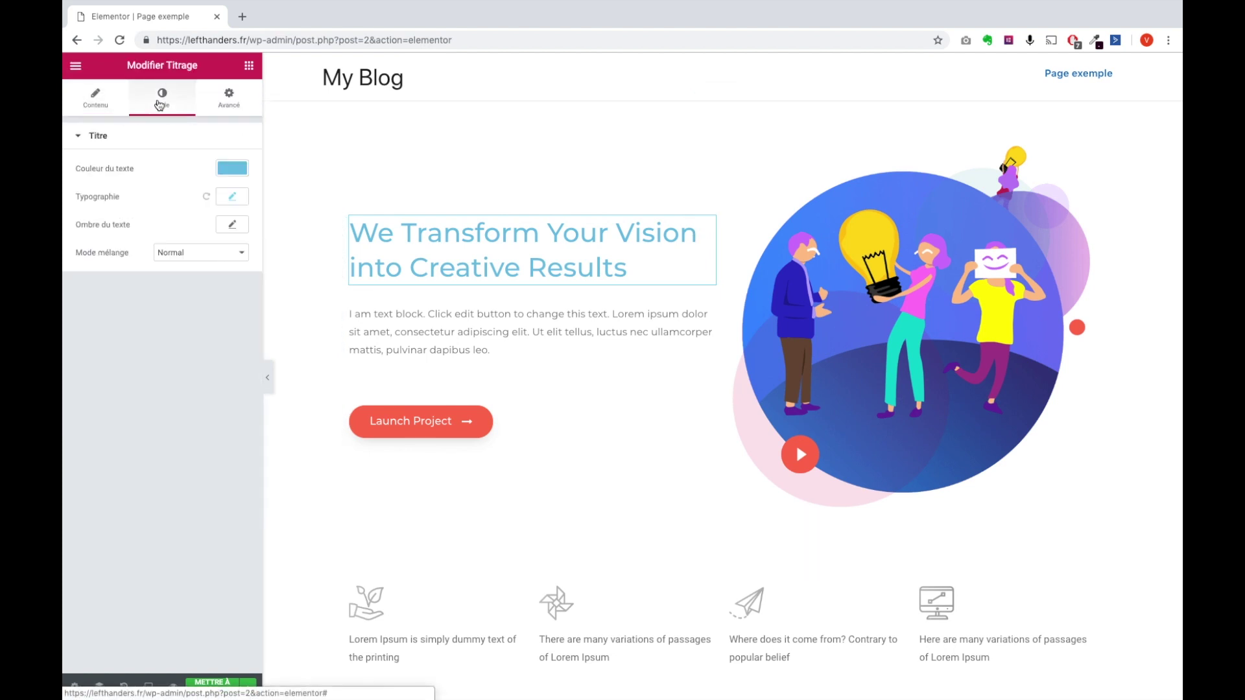
{"action": "left_click", "coordinate": [231, 226]}
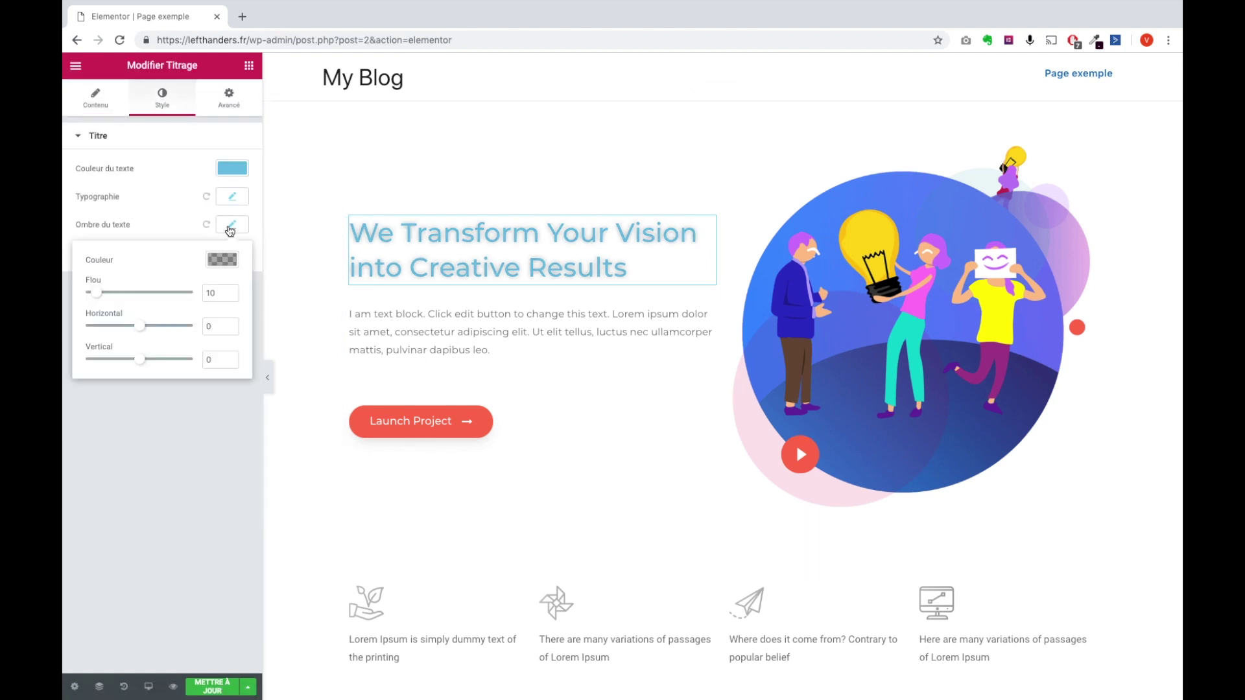
Copy the "We Transform Your Vision into Creative Results" heading and paste its style onto the "Delightful Interiors" heading
{"action": "right_click", "coordinate": [534, 248]}
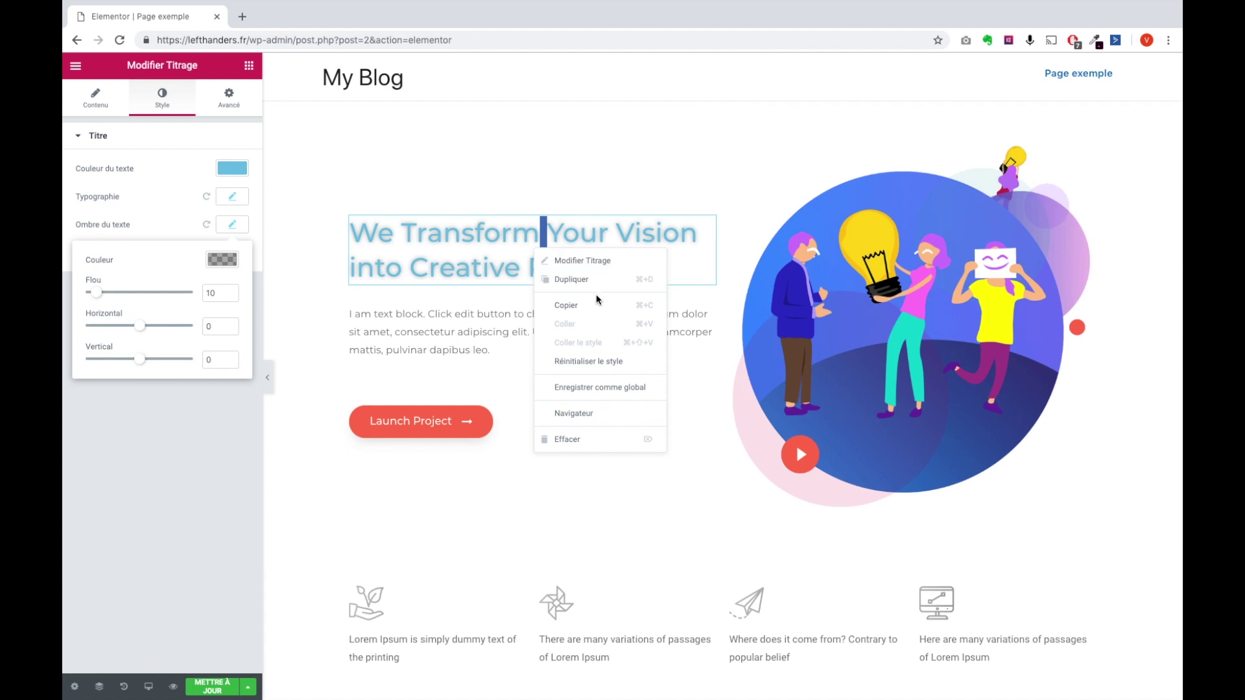
{"action": "left_click", "coordinate": [587, 311]}
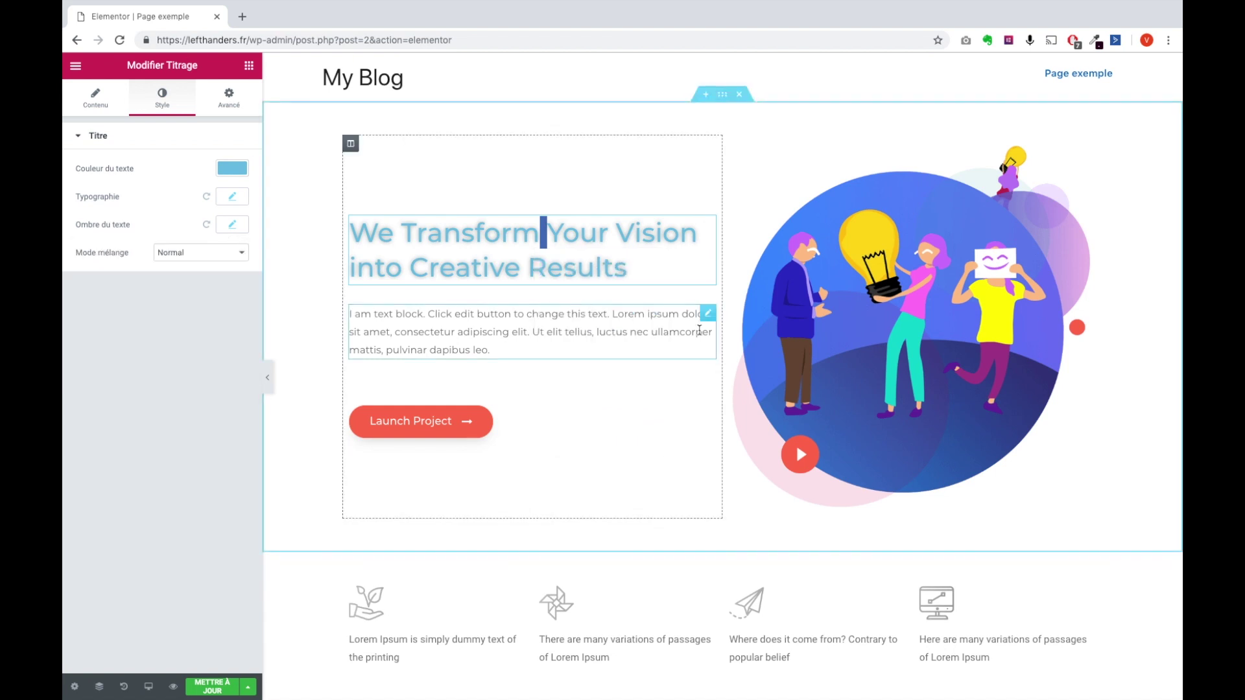
{"action": "scroll", "coordinate": [699, 333], "scroll_direction": "down", "scroll_amount": 20}
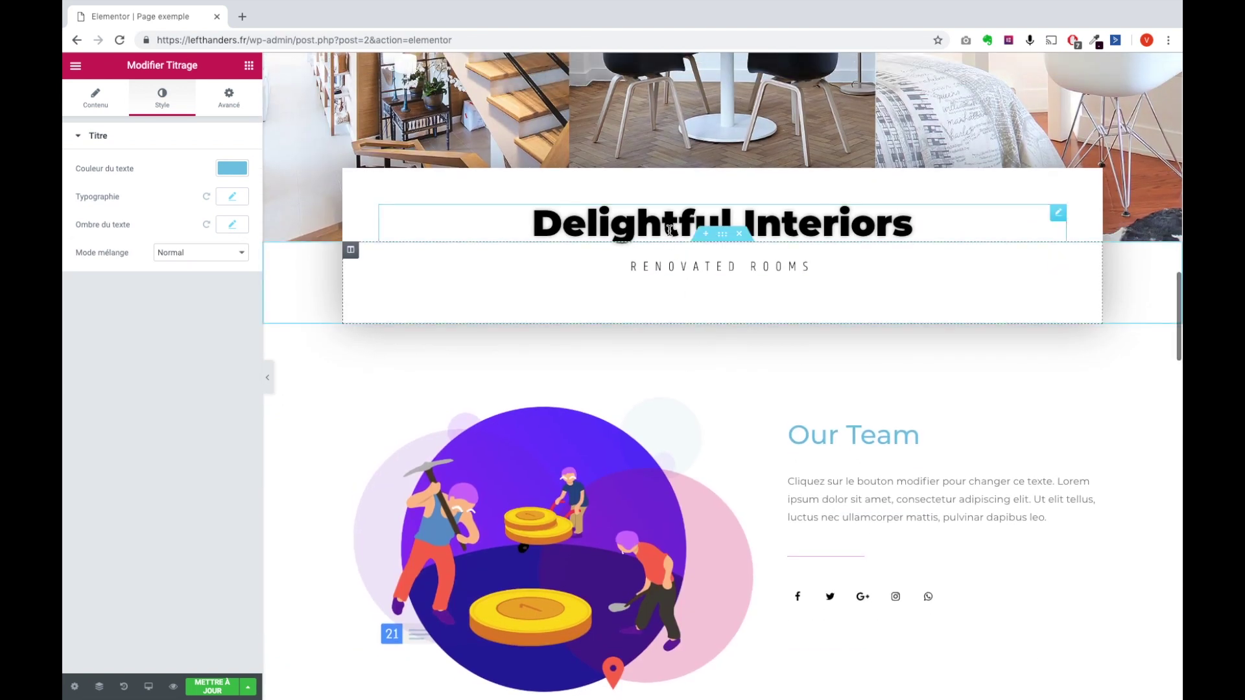
{"action": "right_click", "coordinate": [668, 224]}
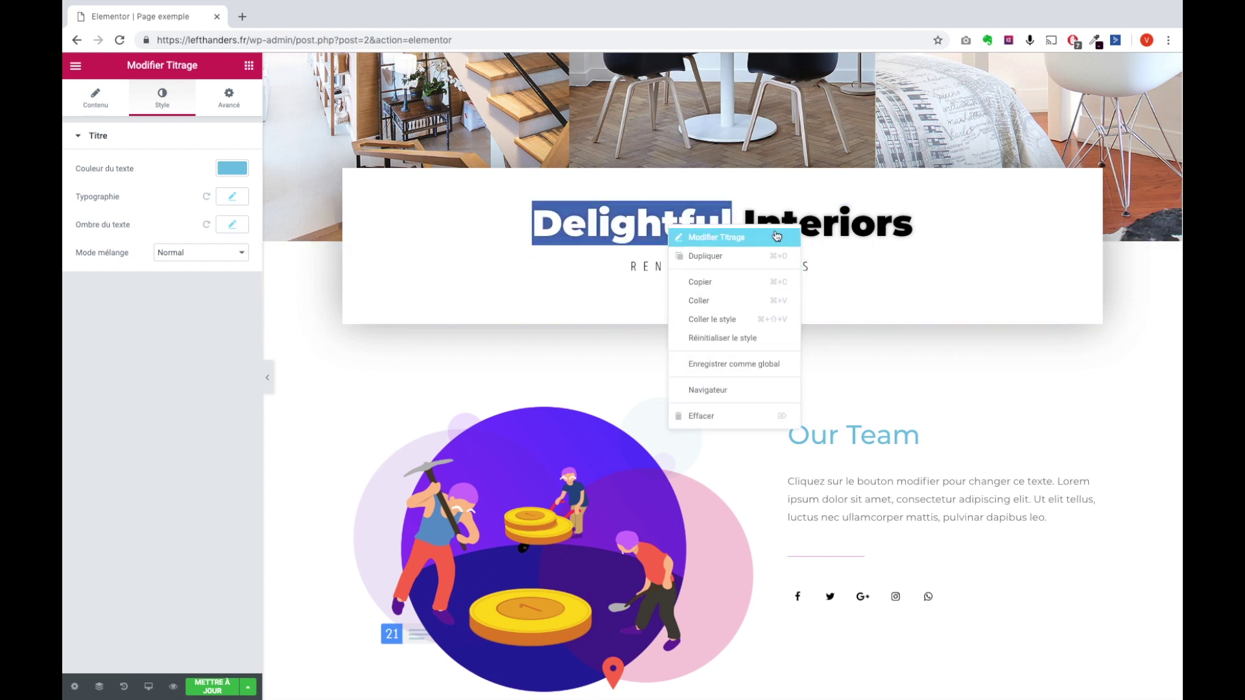
{"action": "left_click", "coordinate": [746, 320]}
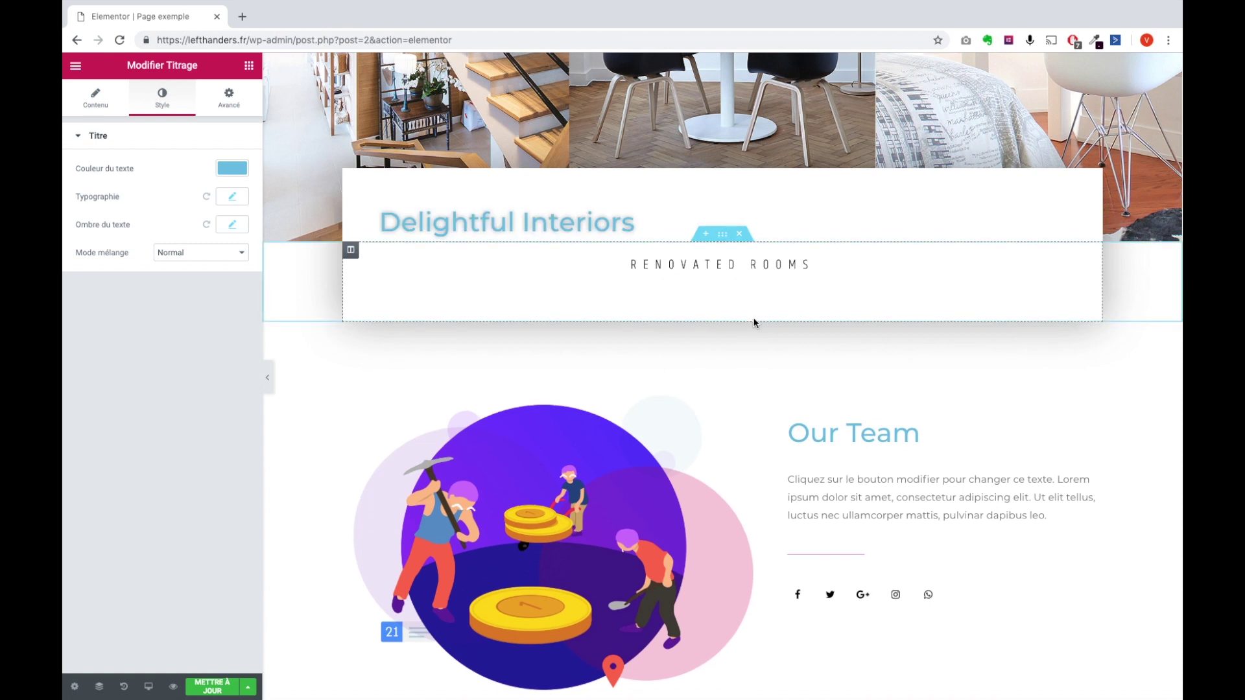
Paste the copied heading style onto the "Our Team" heading
{"action": "right_click", "coordinate": [837, 430]}
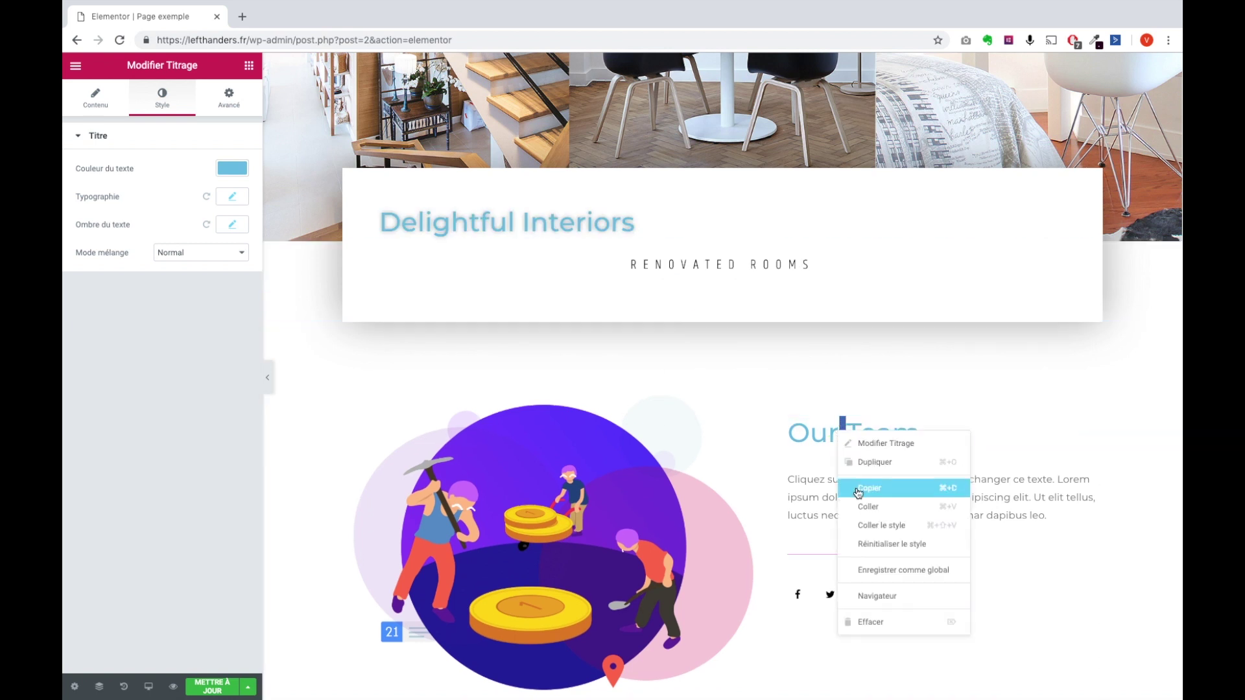
{"action": "left_click", "coordinate": [883, 530]}
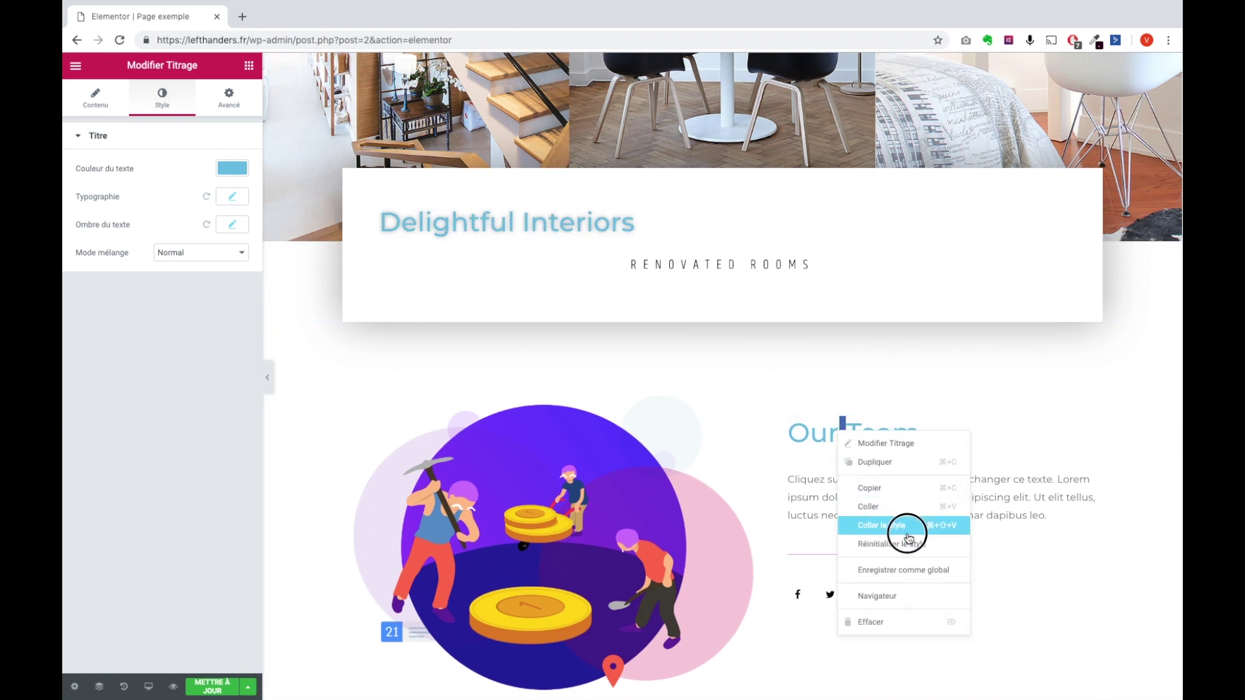
{"action": "left_click", "coordinate": [901, 530]}
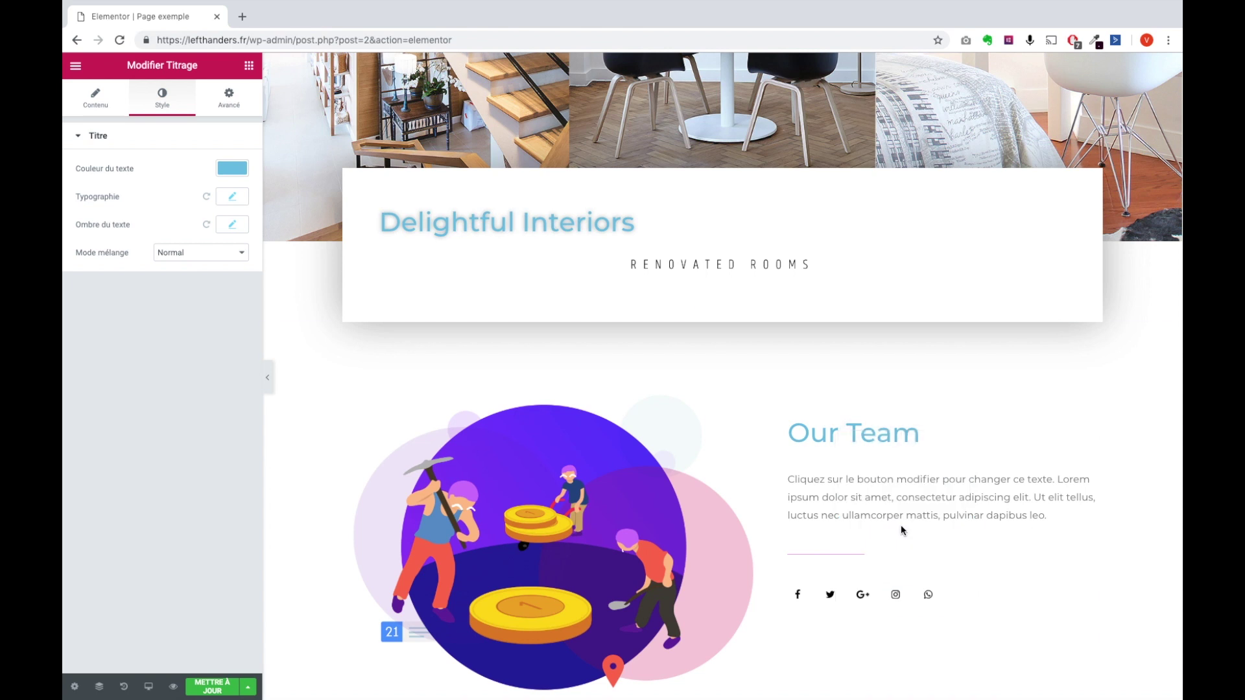
{"action": "left_click", "coordinate": [912, 442]}
{"action": "right_click", "coordinate": [913, 443]}
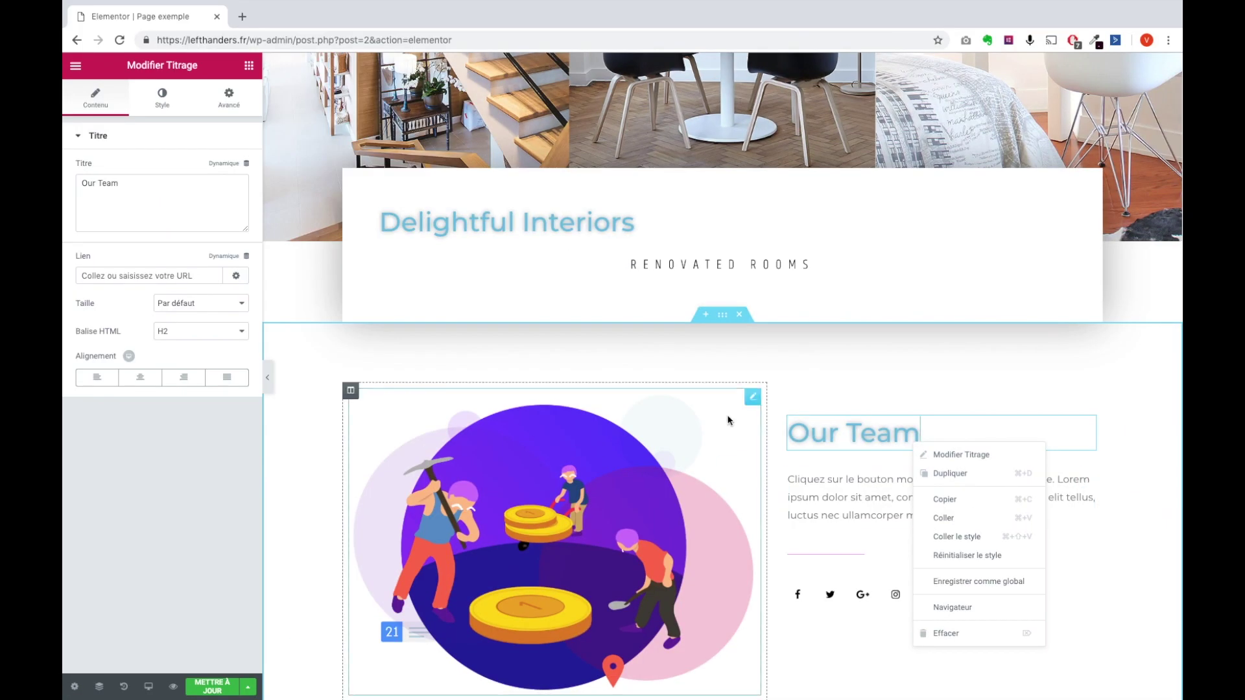
{"action": "left_click", "coordinate": [307, 225]}
Reset the style of the "Lounge Chairs" heading so it uses the default font and colour
{"action": "scroll", "coordinate": [727, 425], "scroll_direction": "down", "scroll_amount": 10}
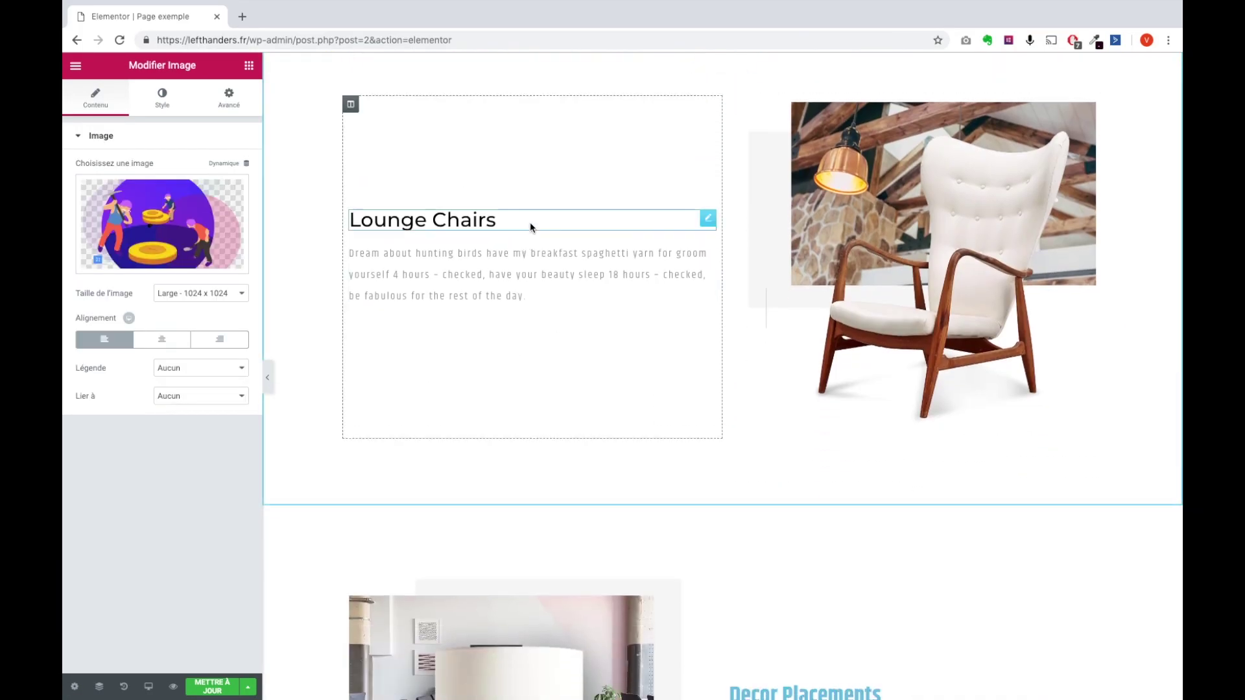
{"action": "left_click", "coordinate": [530, 220]}
{"action": "right_click", "coordinate": [530, 220]}
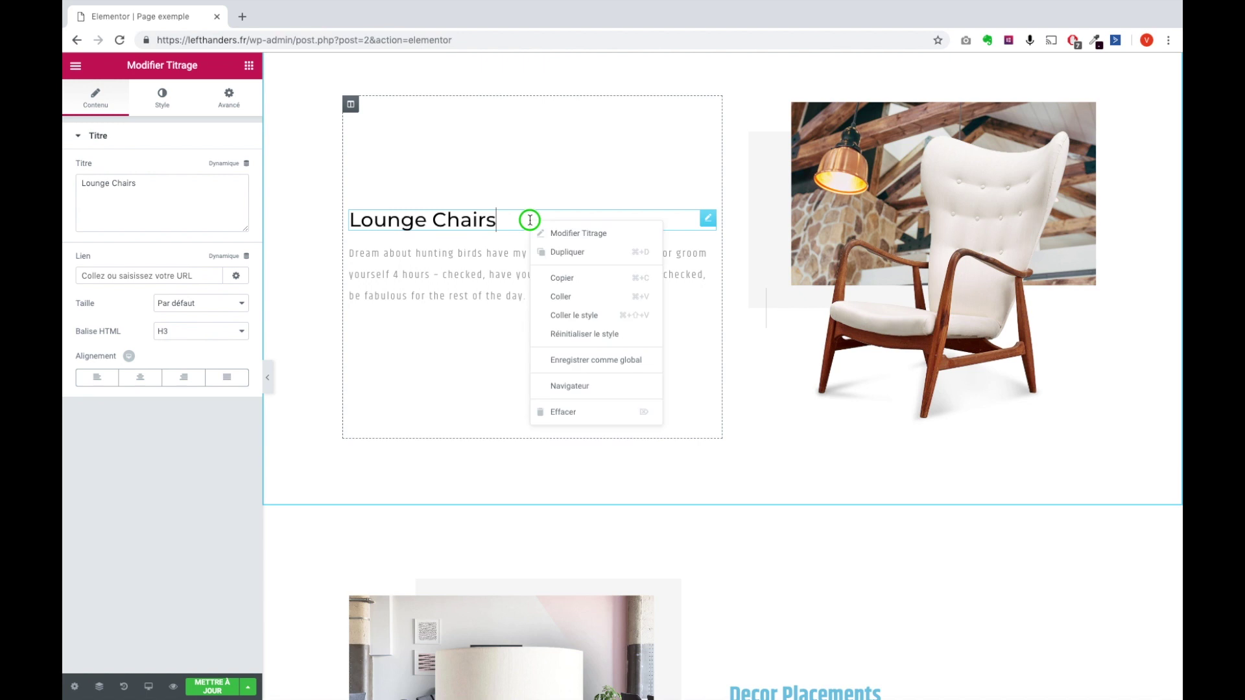
{"action": "left_click", "coordinate": [597, 332]}
Save the page's changes and preview the page in a new tab
{"action": "scroll", "coordinate": [723, 321], "scroll_direction": "up", "scroll_amount": 3}
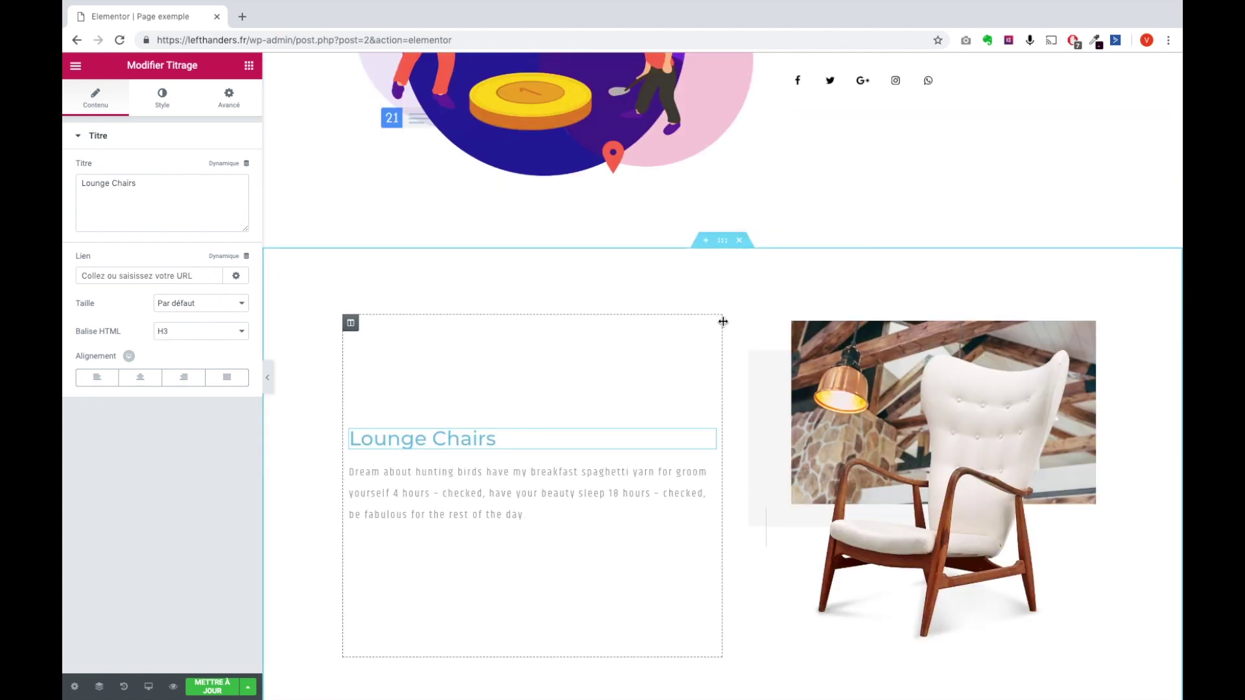
{"action": "scroll", "coordinate": [723, 322], "scroll_direction": "up", "scroll_amount": 1}
{"action": "scroll", "coordinate": [723, 321], "scroll_direction": "up", "scroll_amount": 15}
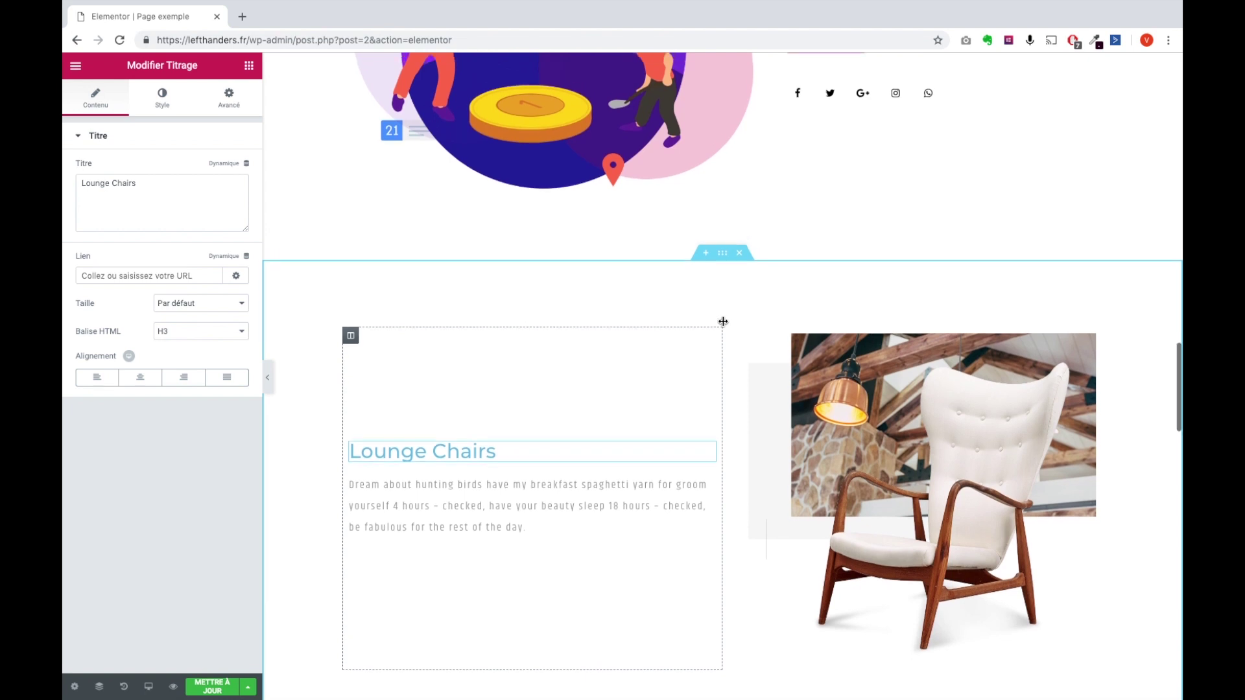
{"action": "scroll", "coordinate": [724, 325], "scroll_direction": "up", "scroll_amount": 8}
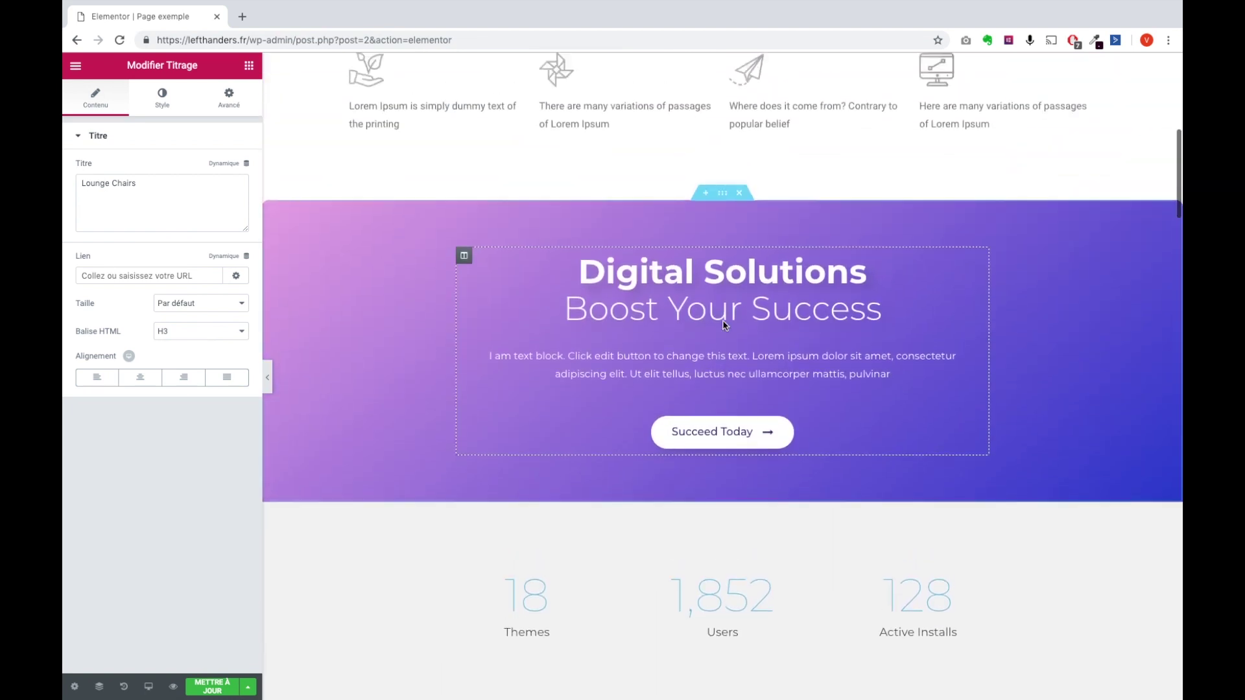
{"action": "scroll", "coordinate": [633, 283], "scroll_direction": "up", "scroll_amount": 2}
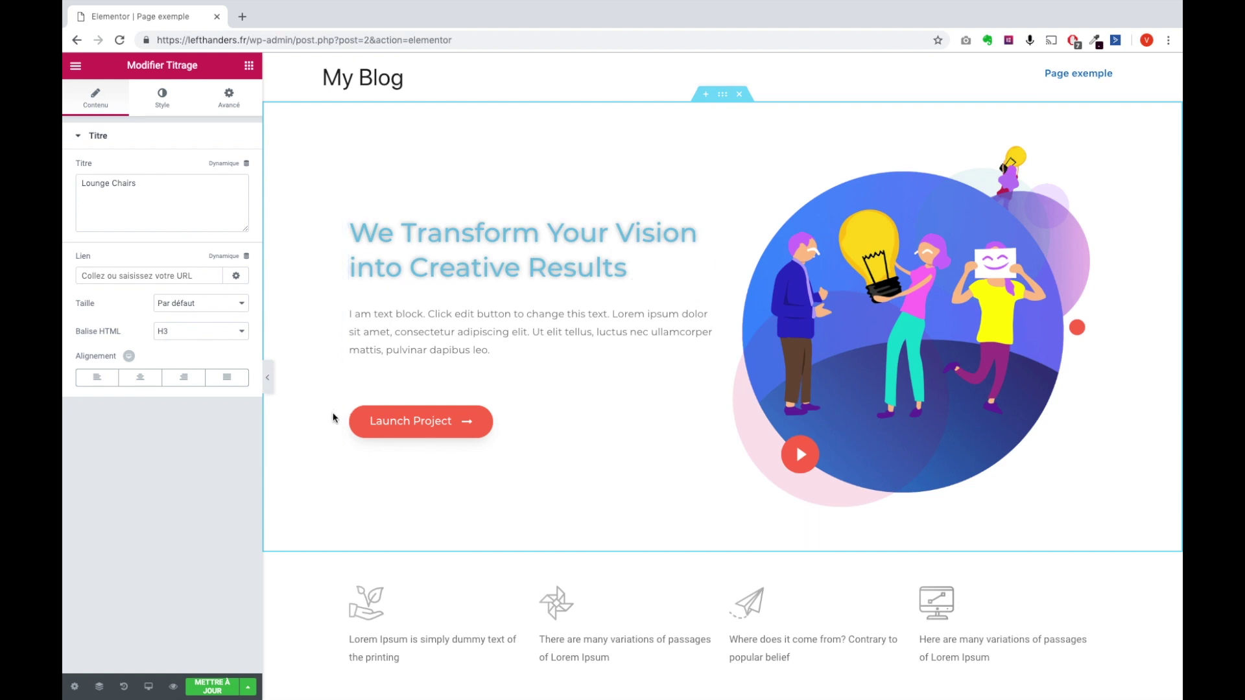
{"action": "key", "text": "ctrl+s"}
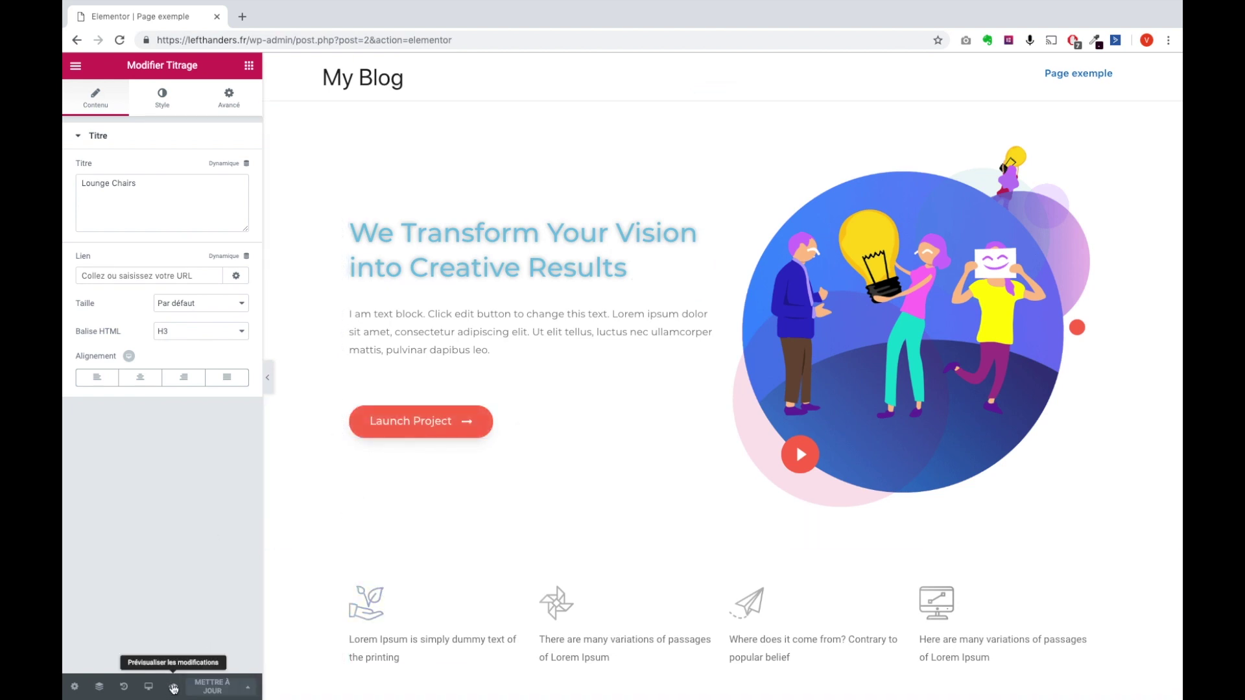
{"action": "left_click", "coordinate": [250, 689]}
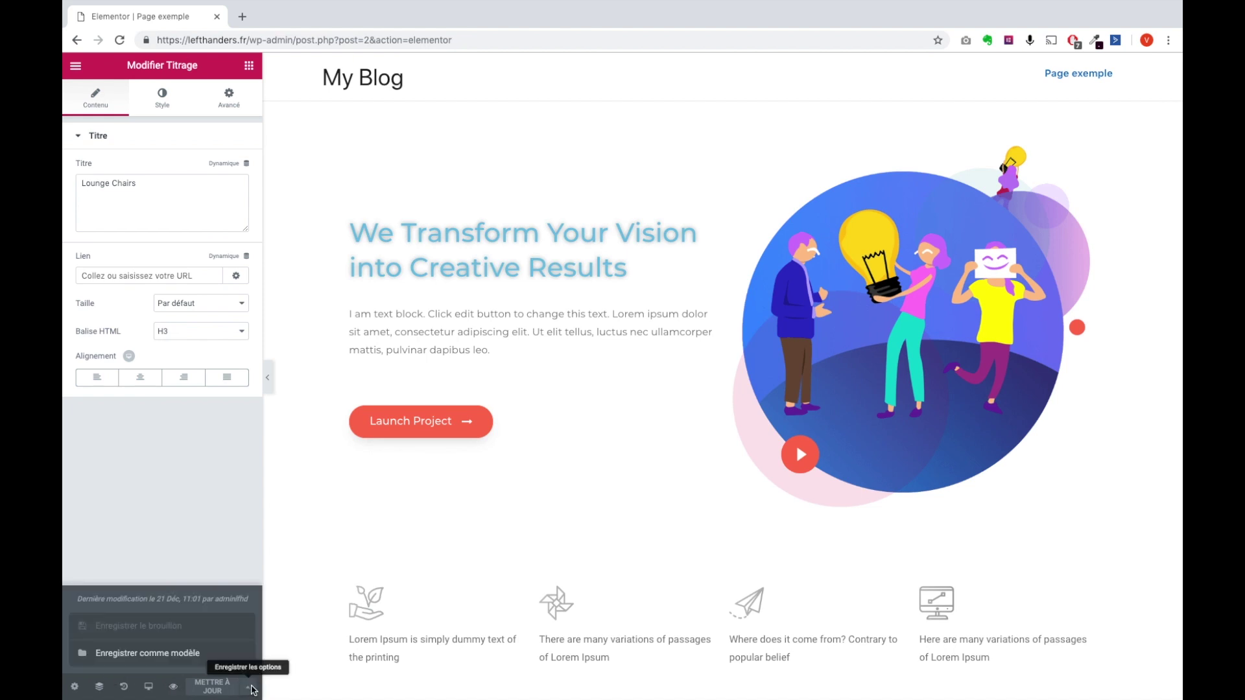
{"action": "left_click", "coordinate": [172, 687]}
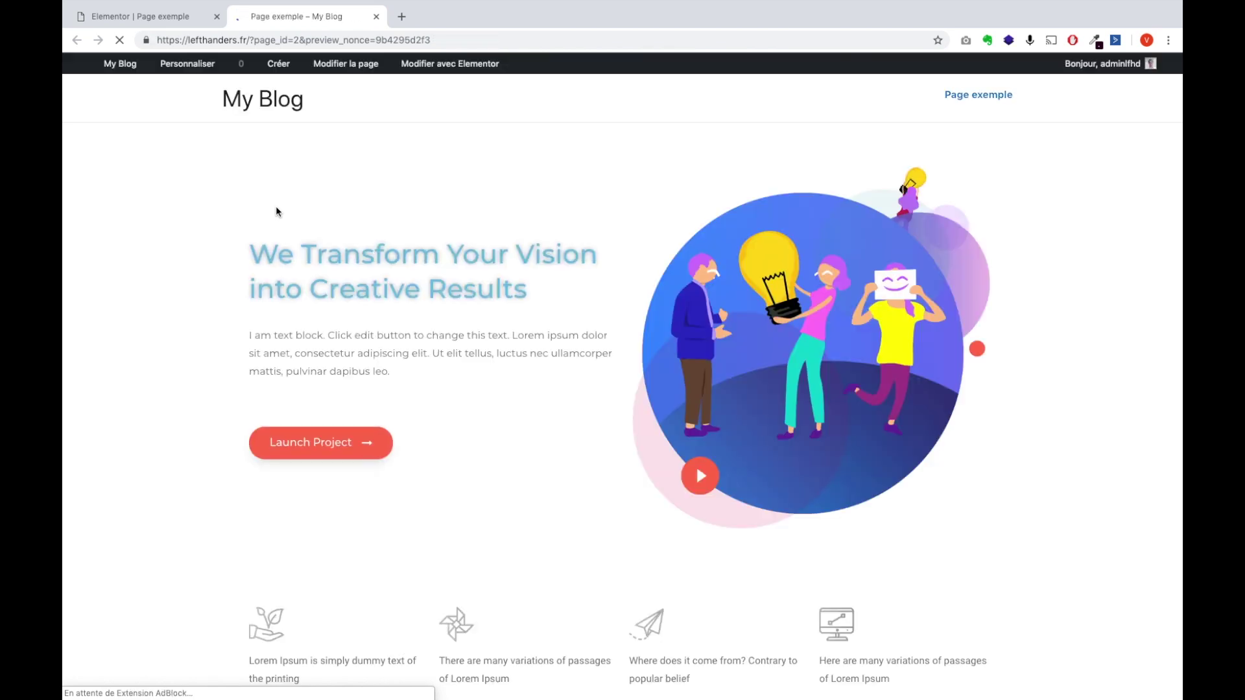
Go to the WordPress dashboard and open Elementor's template list (Mes modèles)
{"action": "mouse_move", "coordinate": [116, 68]}
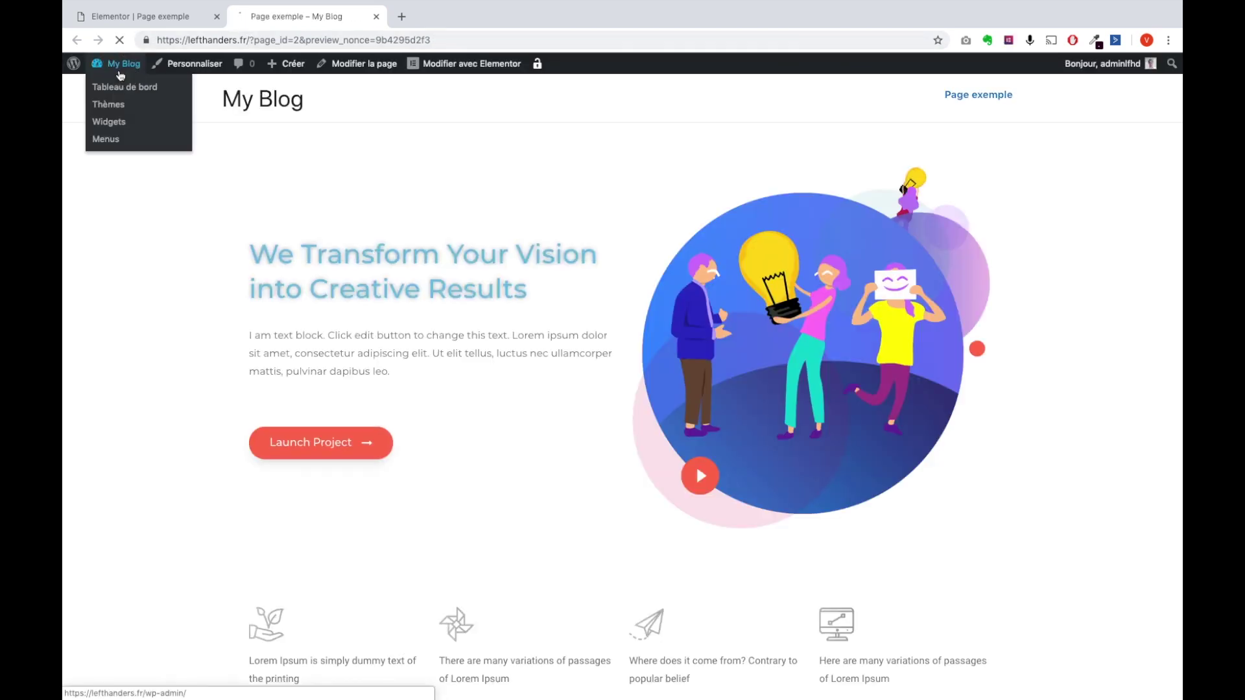
{"action": "left_click", "coordinate": [128, 91]}
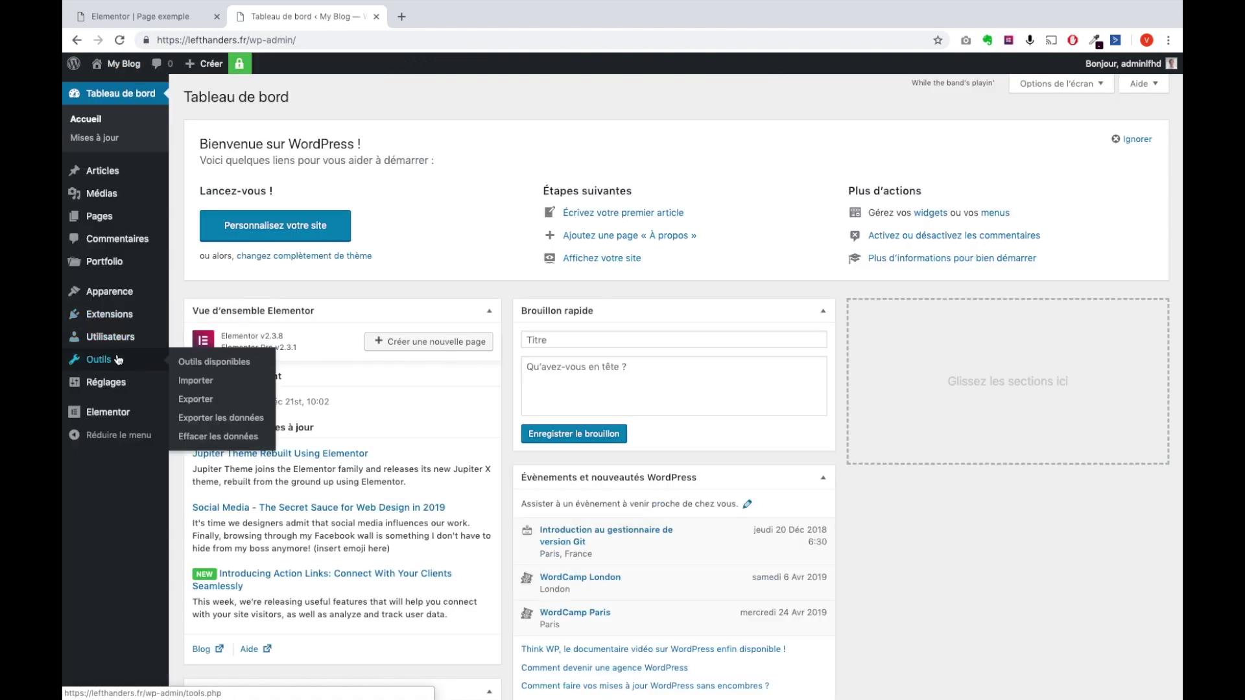
{"action": "mouse_move", "coordinate": [129, 348]}
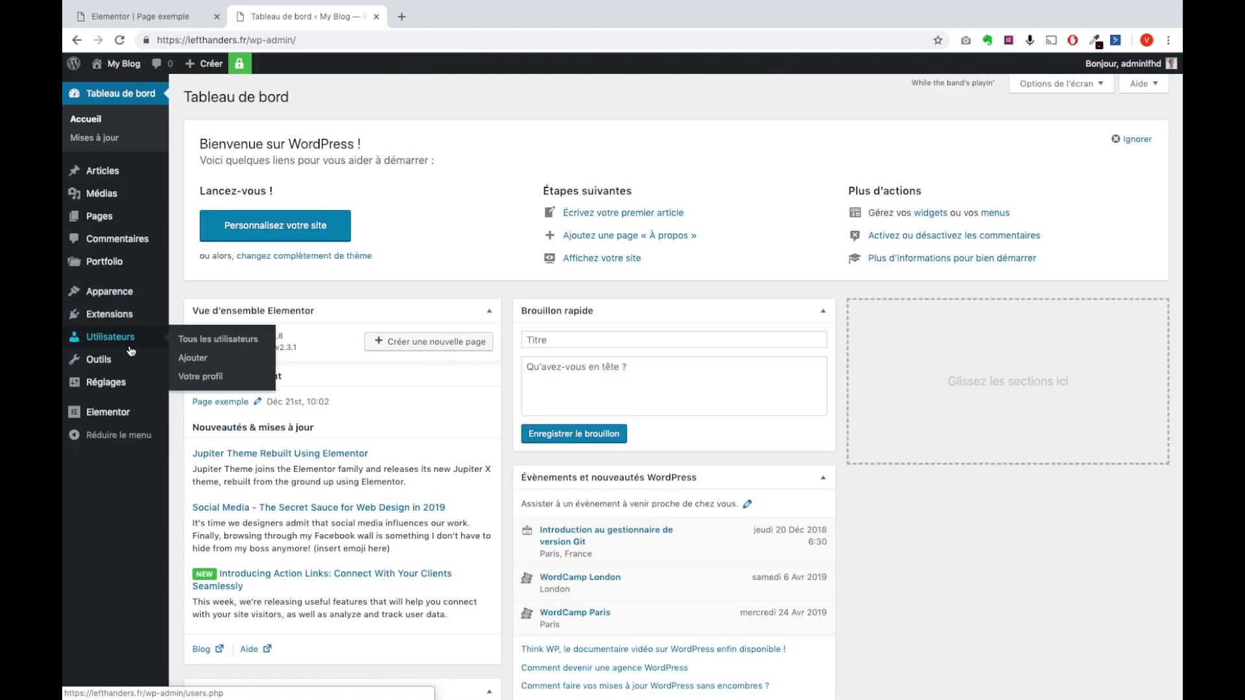
{"action": "mouse_move", "coordinate": [127, 323]}
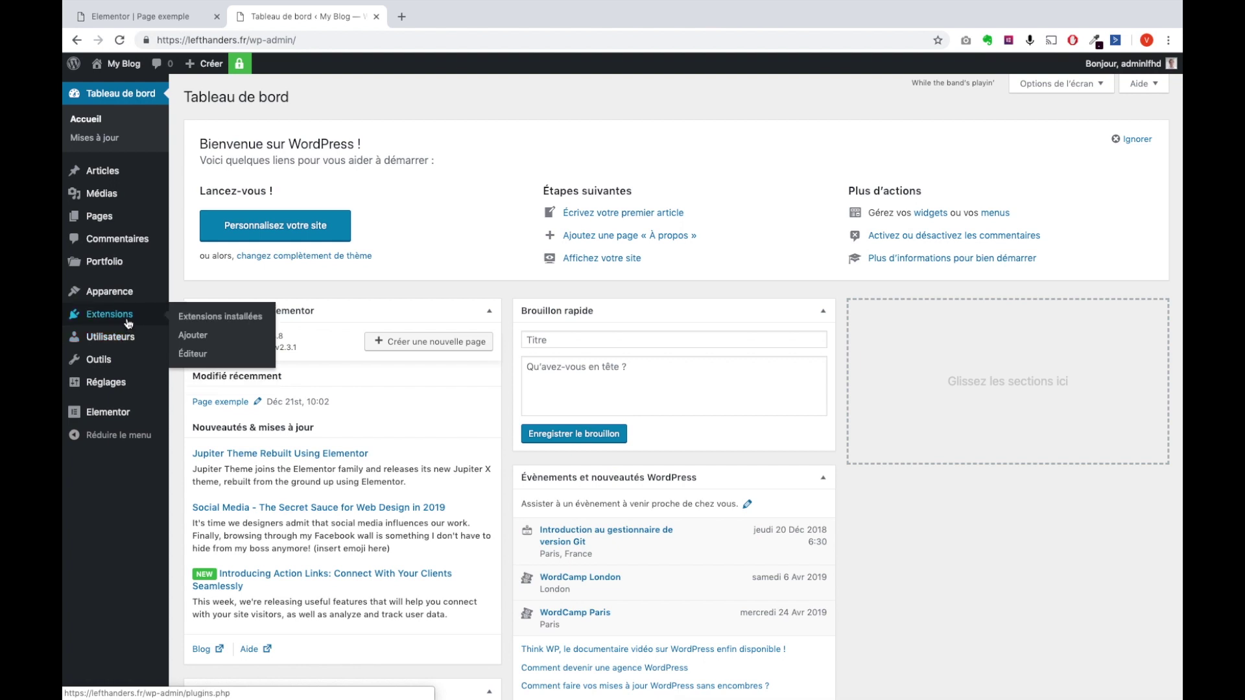
{"action": "mouse_move", "coordinate": [132, 302]}
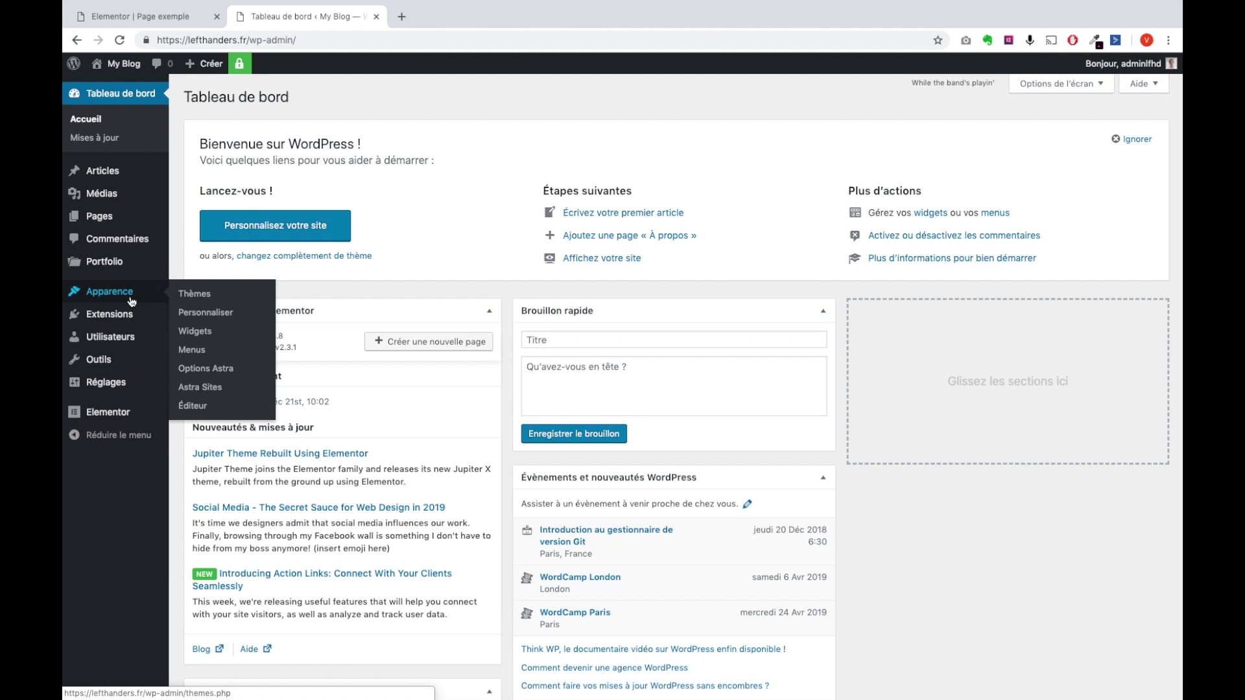
{"action": "mouse_move", "coordinate": [129, 415]}
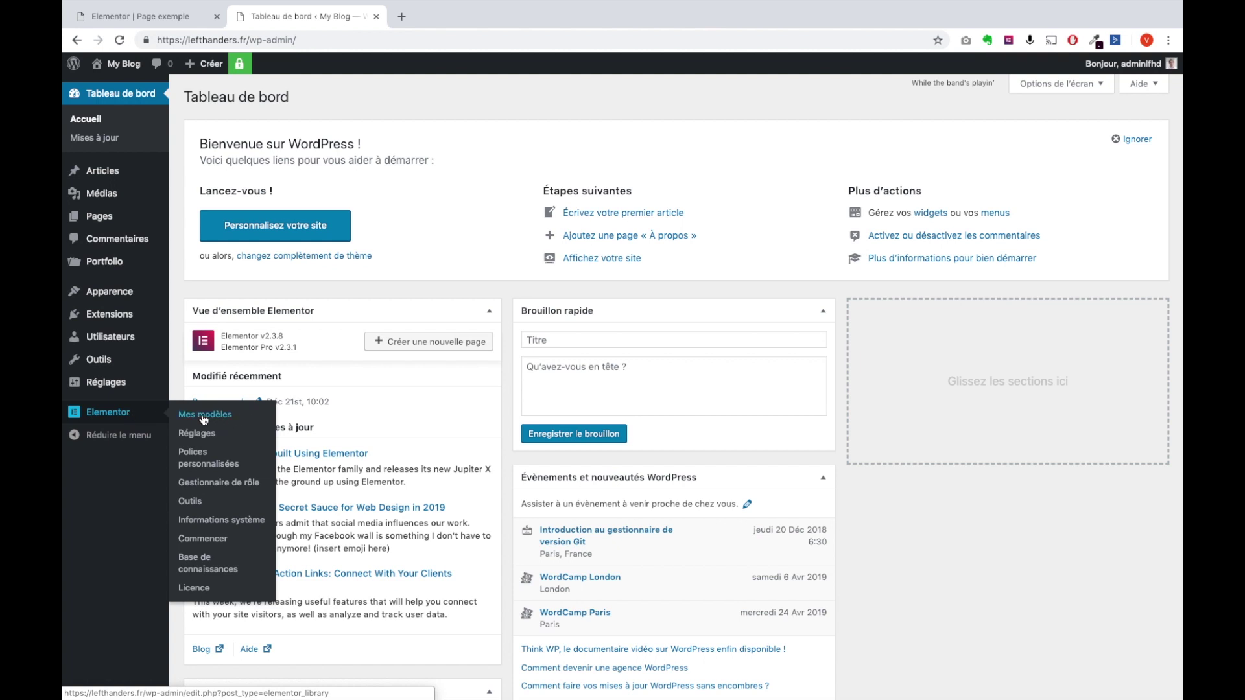
{"action": "left_click", "coordinate": [220, 417]}
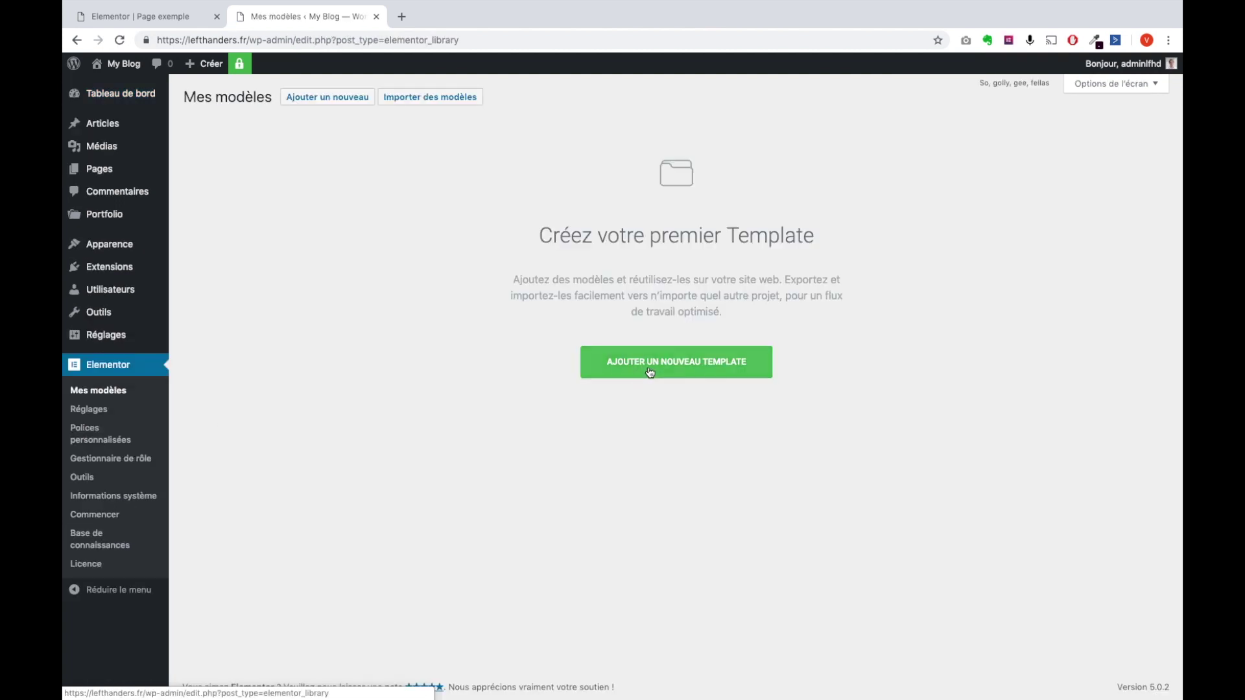
Create an "Article unique" template for the Article publication type, named "Article", and insert the "Podcasts by Boss Women" Single Post block
{"action": "left_click", "coordinate": [651, 368]}
{"action": "left_click", "coordinate": [739, 367]}
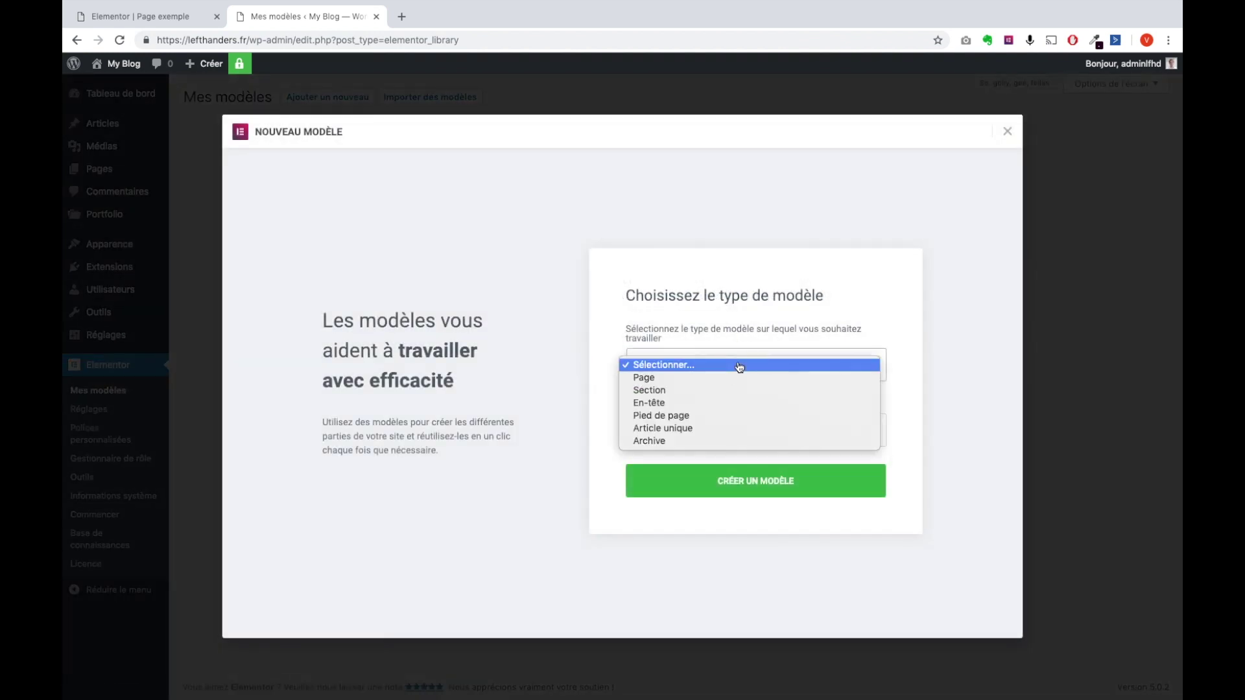
{"action": "left_click", "coordinate": [714, 428]}
{"action": "left_click", "coordinate": [741, 403]}
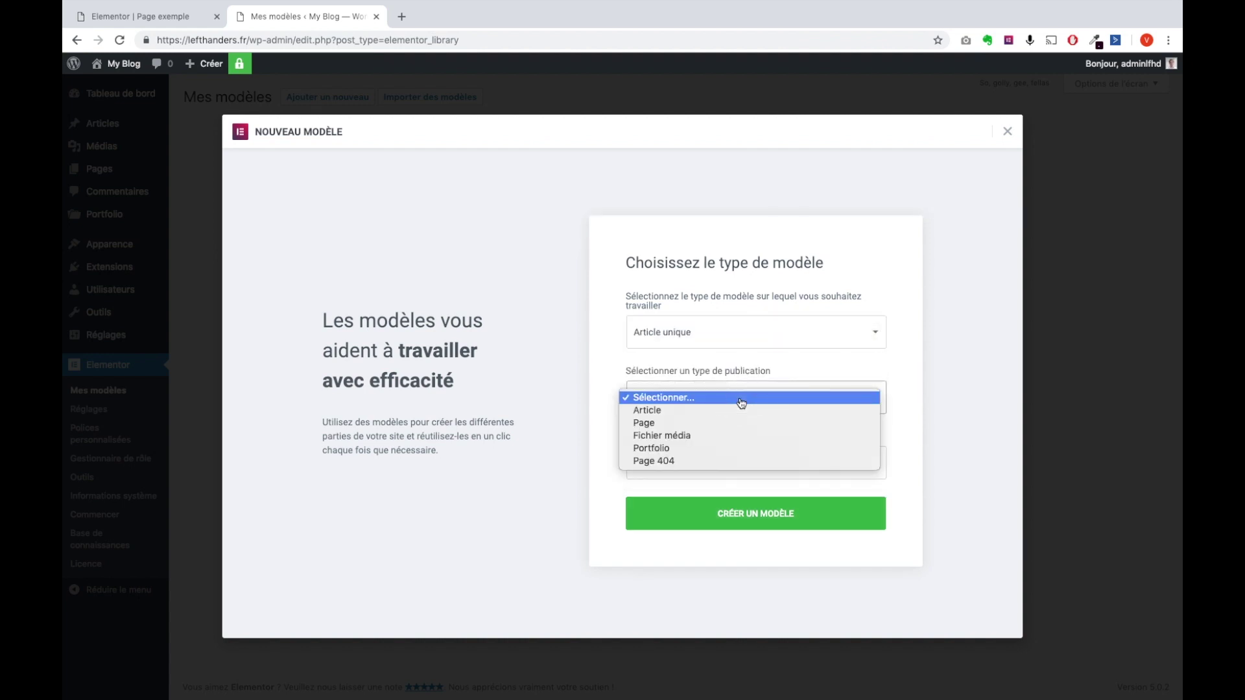
{"action": "left_click", "coordinate": [719, 419]}
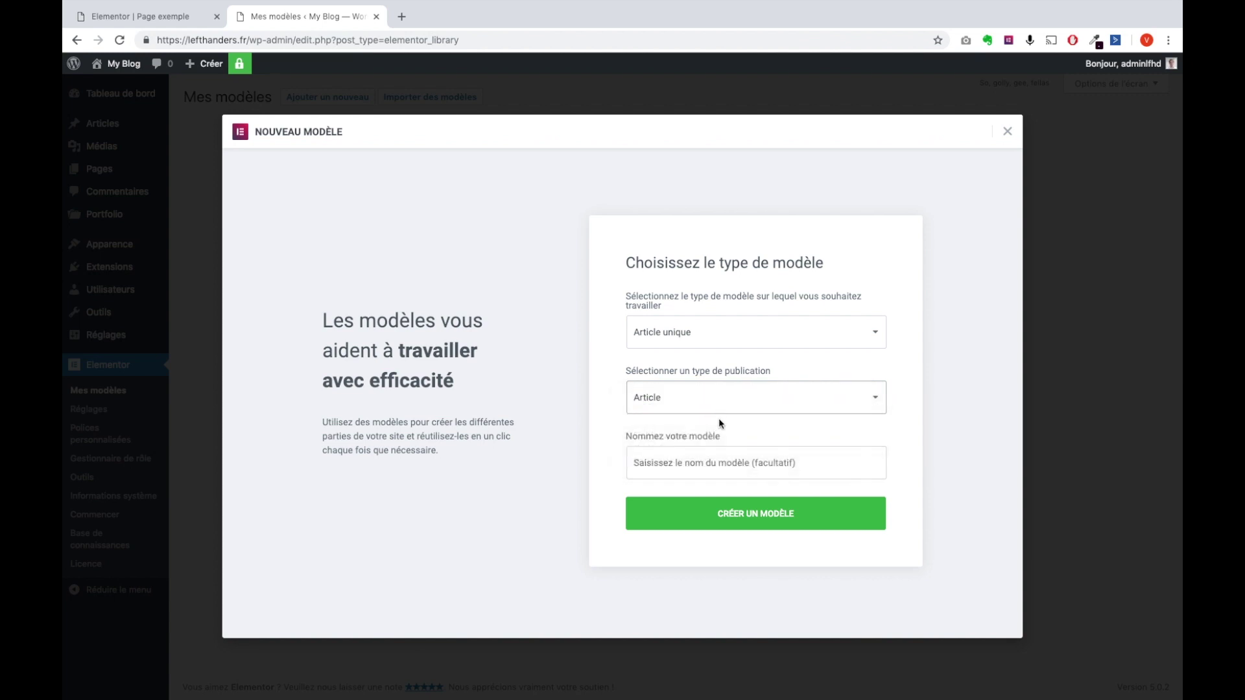
{"action": "left_click", "coordinate": [684, 465]}
{"action": "type", "text": "Article"}
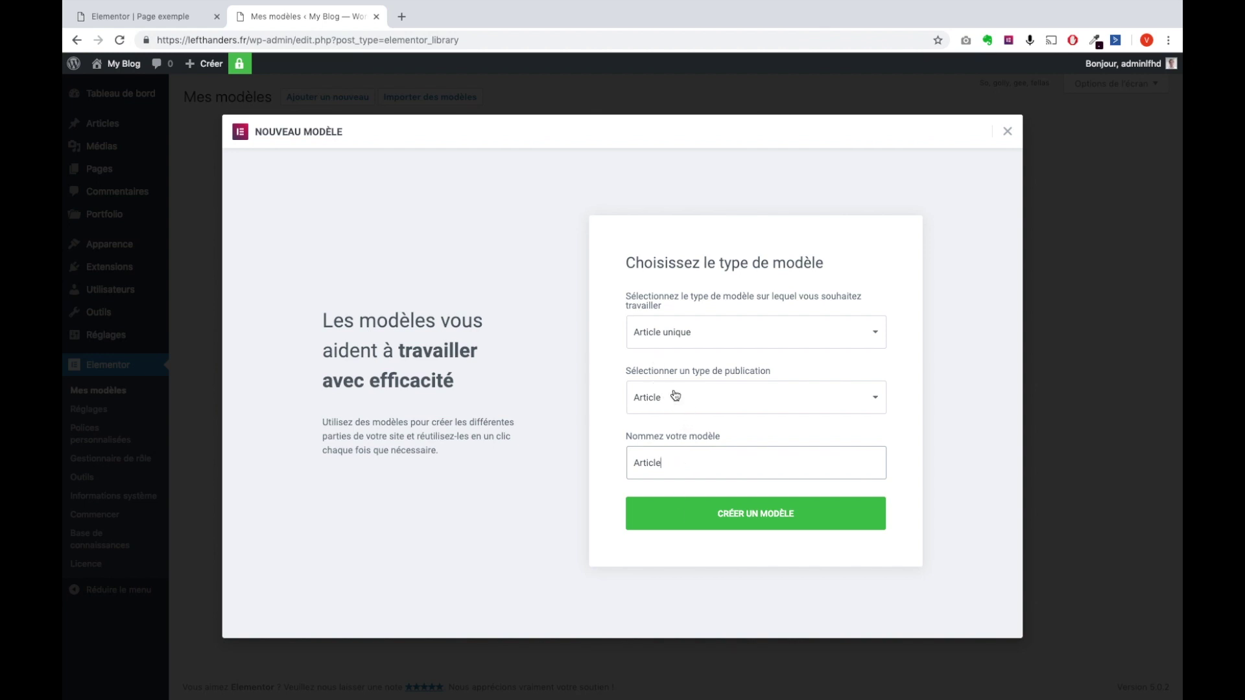
{"action": "left_click", "coordinate": [715, 526]}
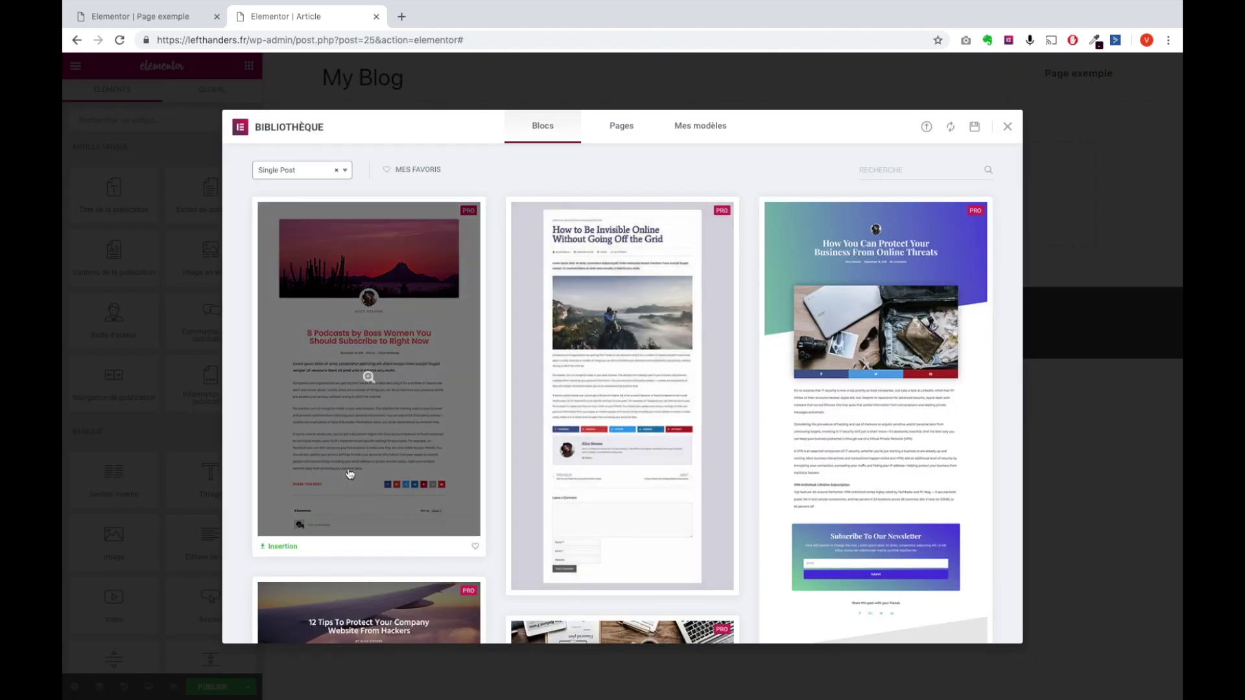
{"action": "left_click", "coordinate": [284, 546]}
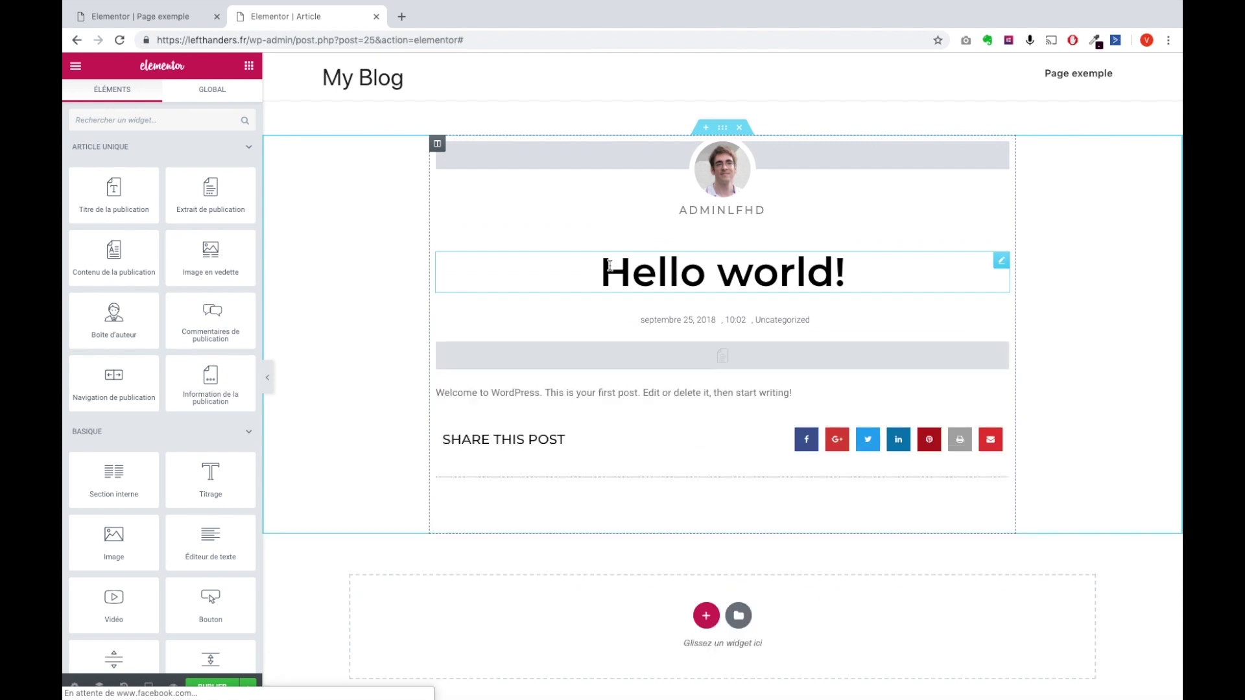
Set the typography size of the "Hello world!" post title to 97 px
{"action": "left_click", "coordinate": [659, 271]}
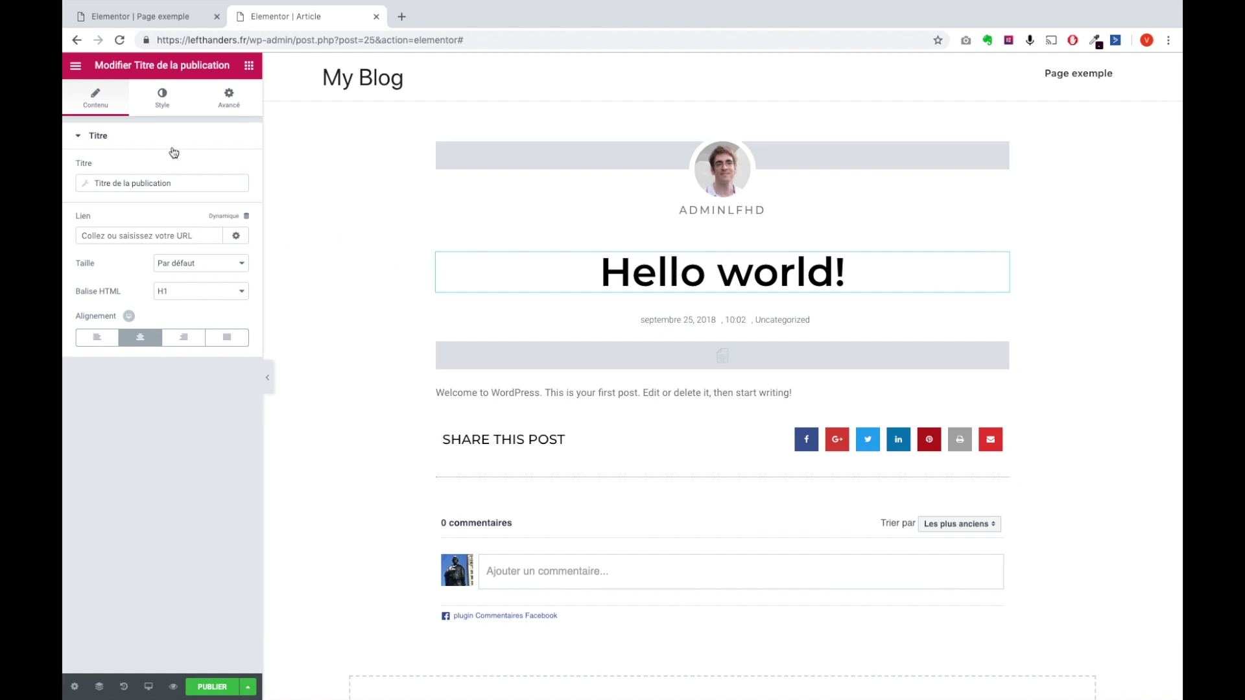
{"action": "left_click", "coordinate": [166, 99]}
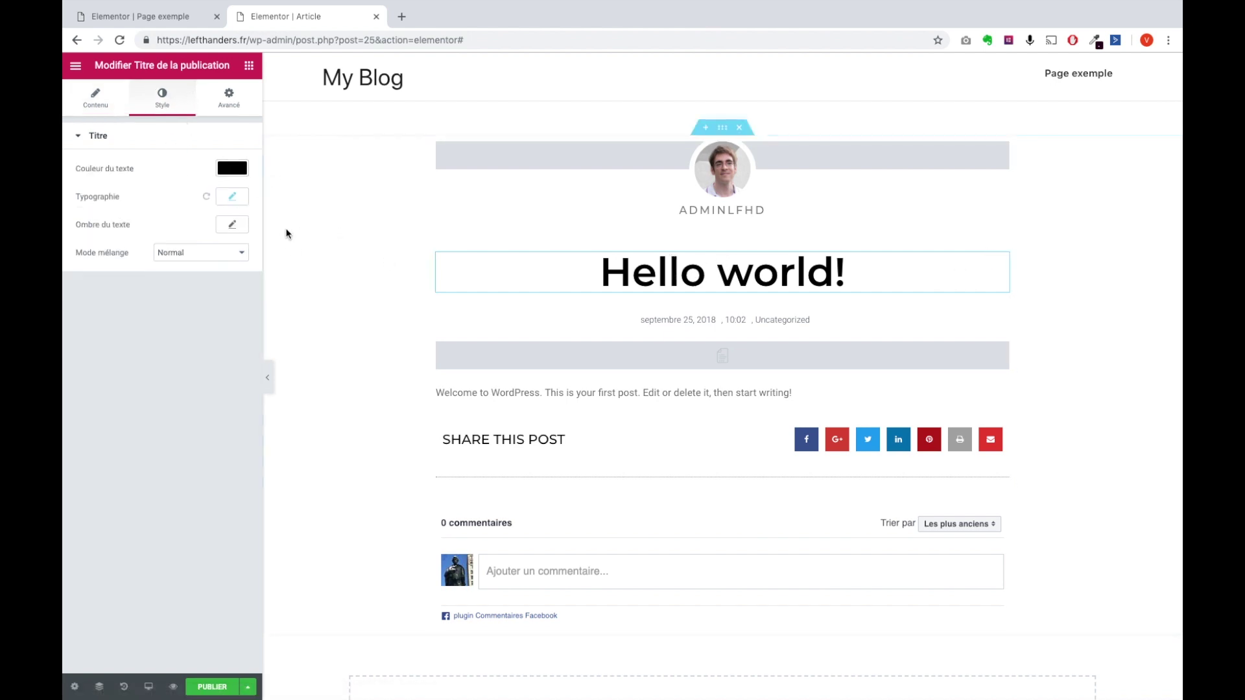
{"action": "left_click", "coordinate": [236, 195]}
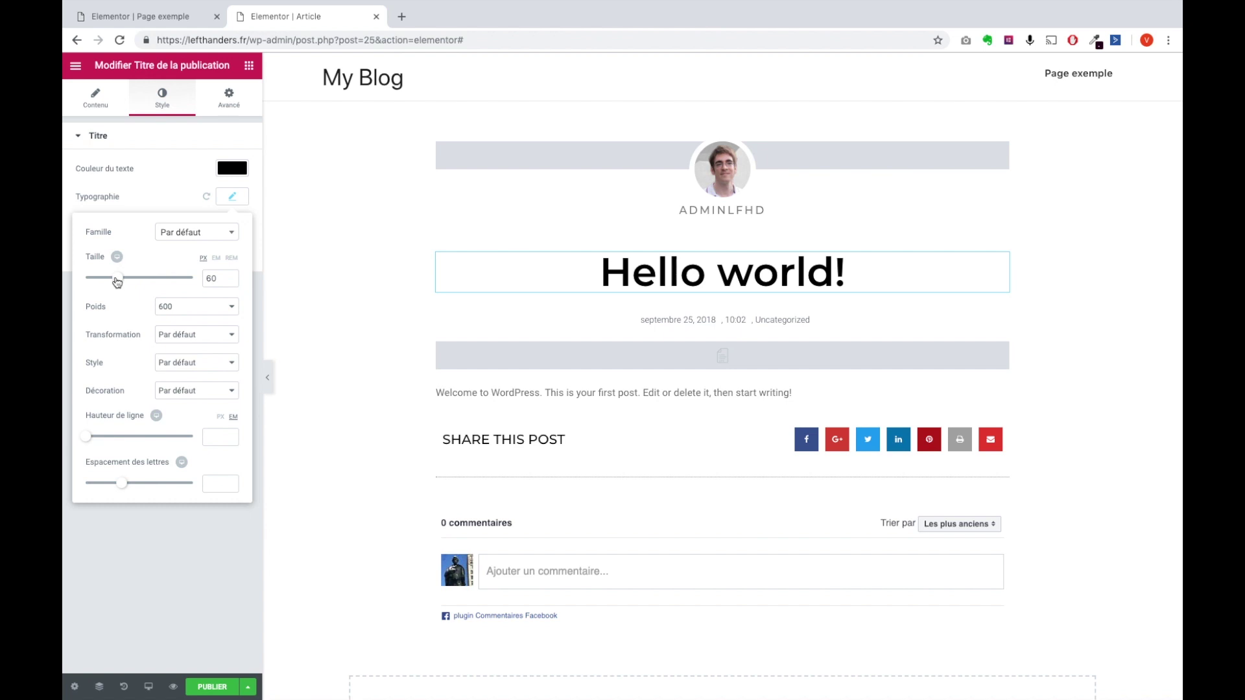
{"action": "left_click_drag", "start_coordinate": [118, 277], "coordinate": [138, 278]}
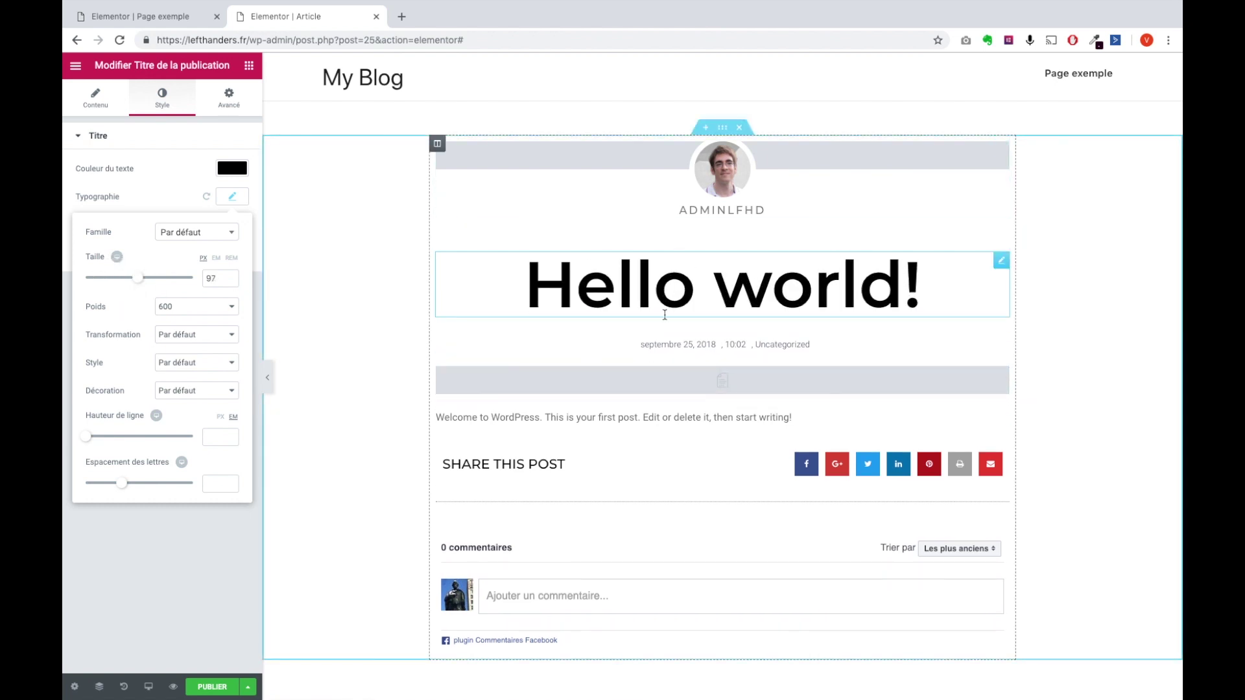
Publish the article template with the display condition set to include all articles (Tous les Articles)
{"action": "left_click", "coordinate": [223, 686]}
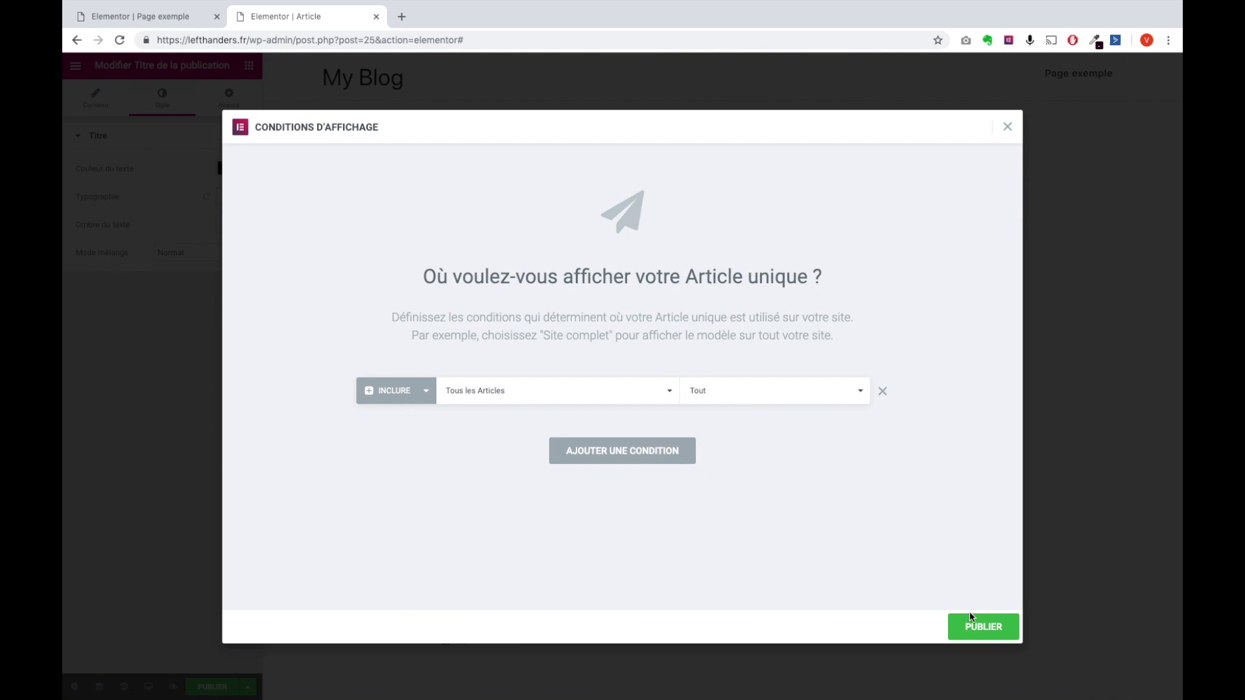
{"action": "left_click", "coordinate": [970, 619]}
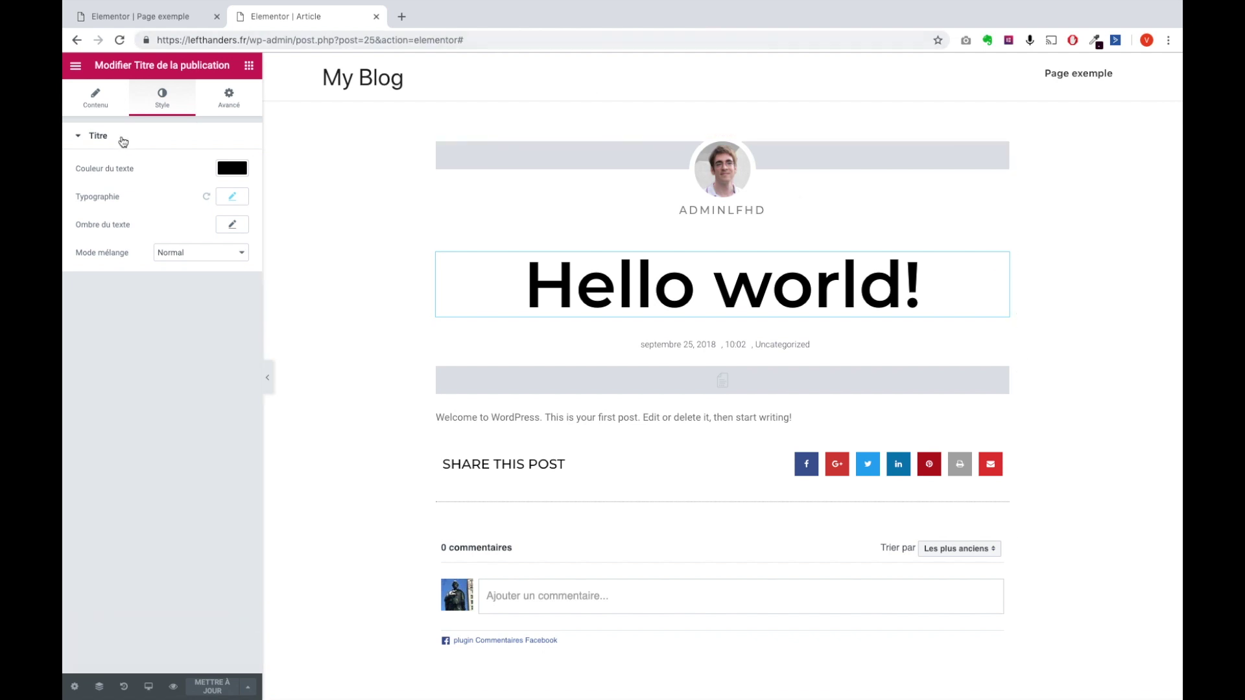
Review the site's default colours and the default fonts for the main heading, secondary heading and body text
{"action": "left_click", "coordinate": [75, 66]}
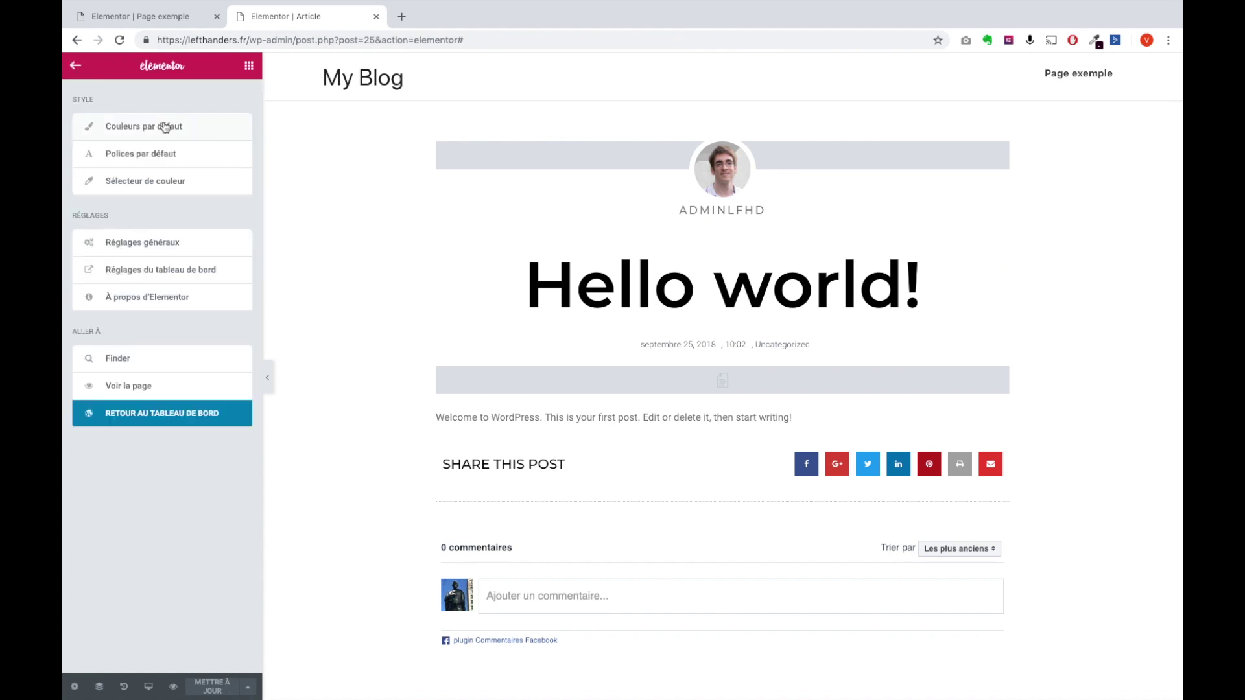
{"action": "left_click", "coordinate": [165, 127]}
{"action": "left_click", "coordinate": [74, 67]}
{"action": "left_click", "coordinate": [172, 167]}
{"action": "left_click", "coordinate": [119, 137]}
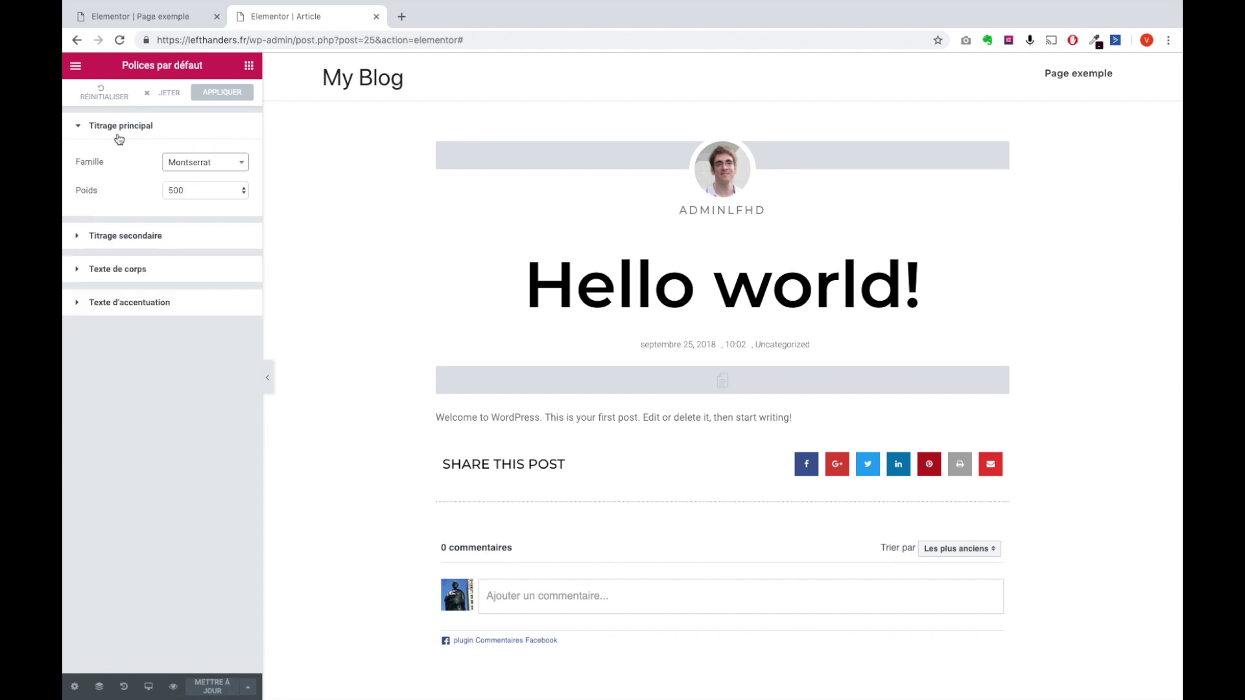
{"action": "left_click", "coordinate": [134, 245]}
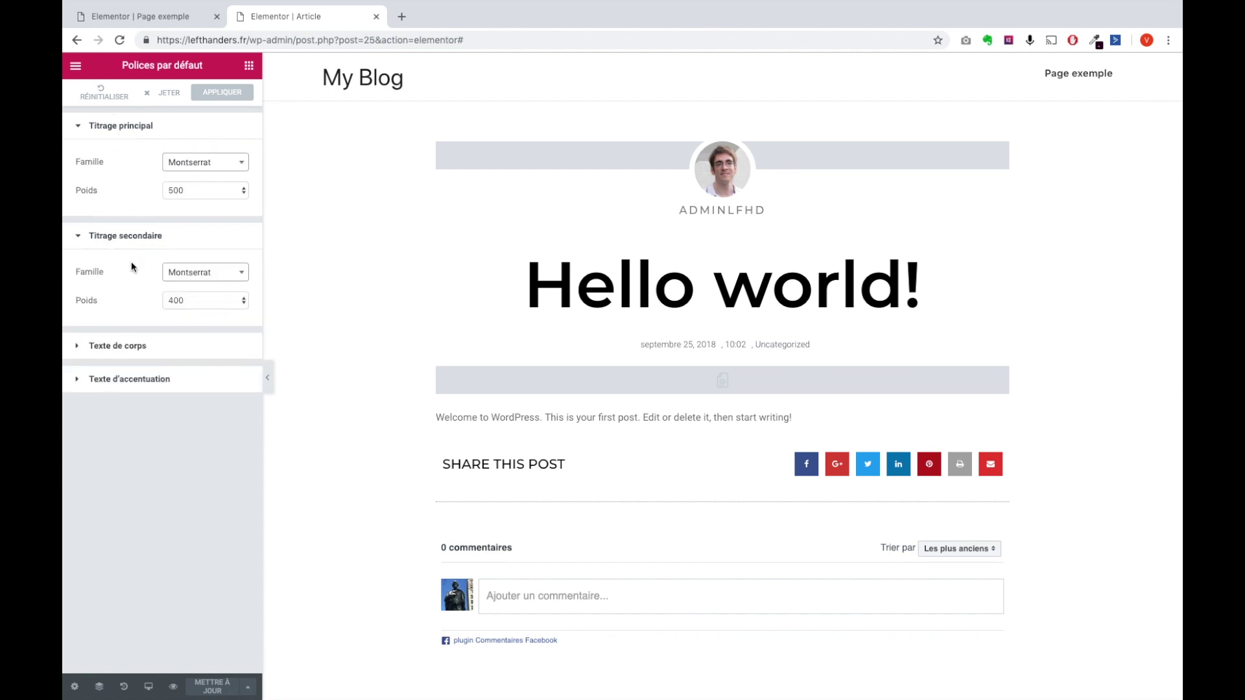
{"action": "left_click", "coordinate": [136, 355]}
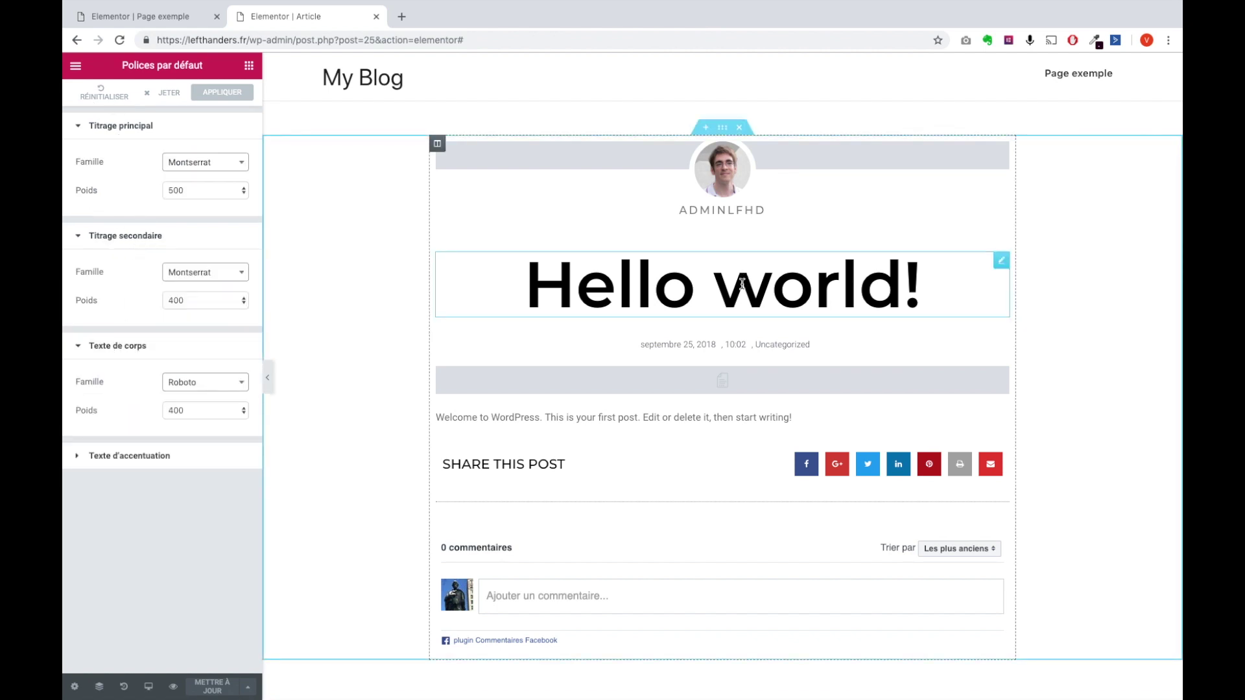
Reset the "Hello world!" post title's typography to the default style
{"action": "left_click", "coordinate": [742, 283]}
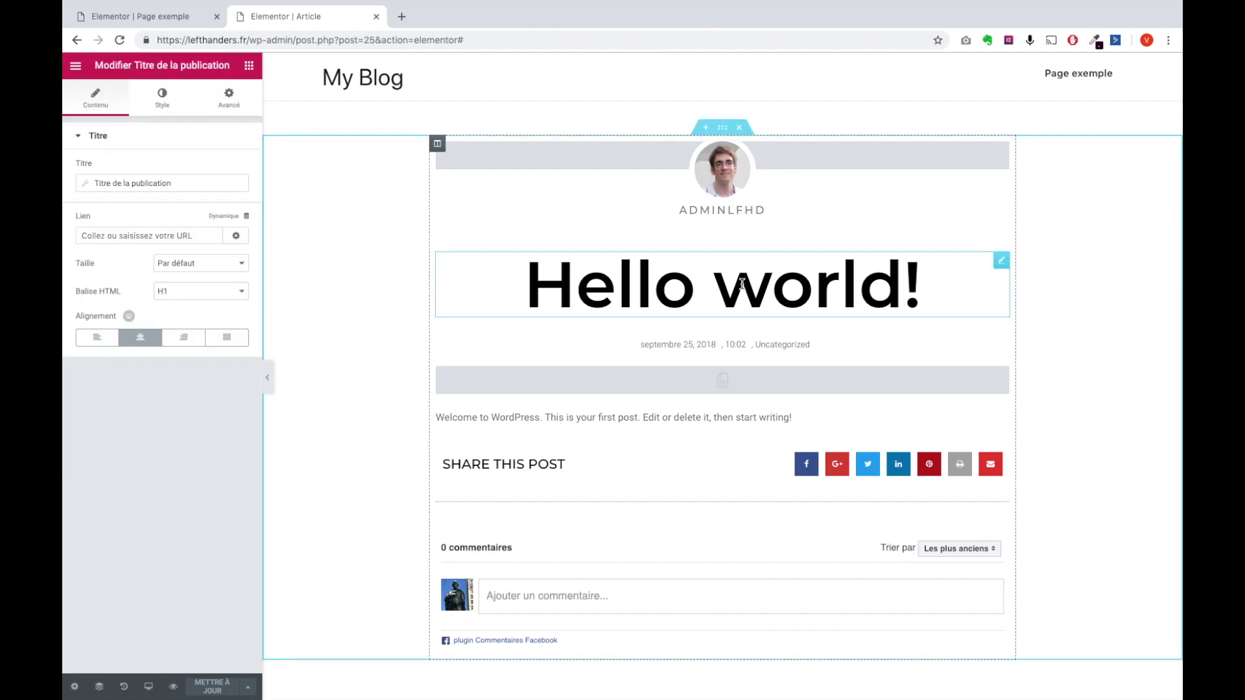
{"action": "left_click", "coordinate": [162, 100]}
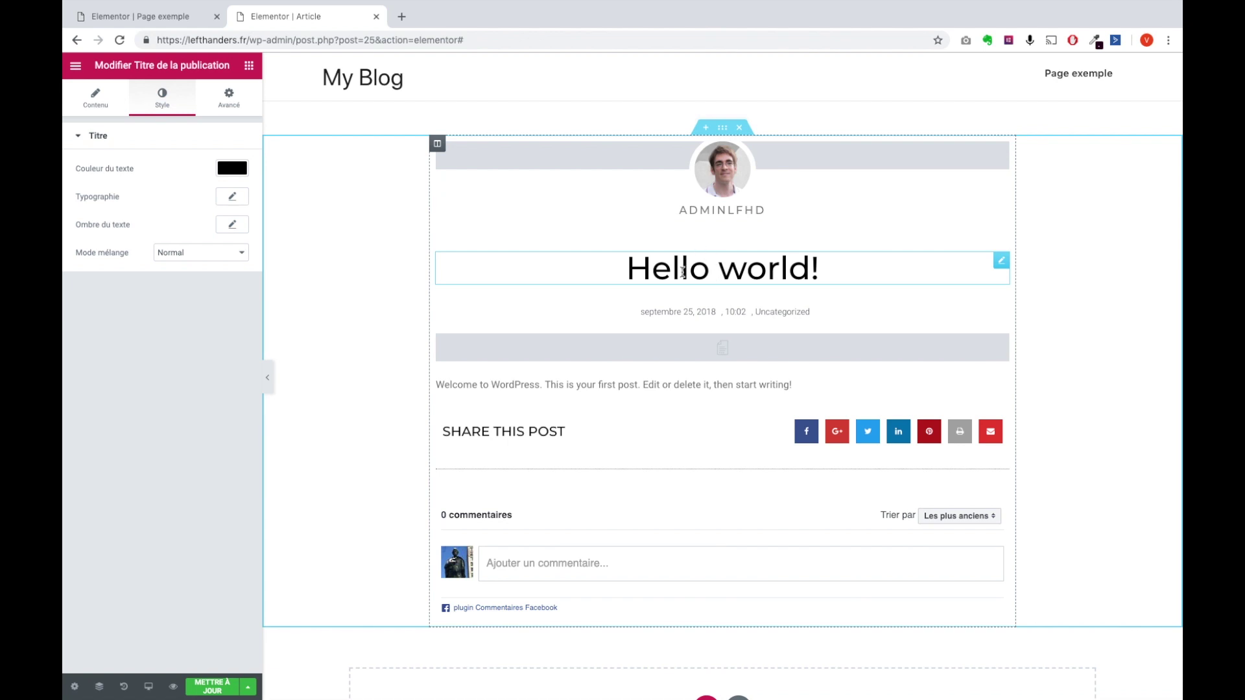
{"action": "right_click", "coordinate": [682, 271]}
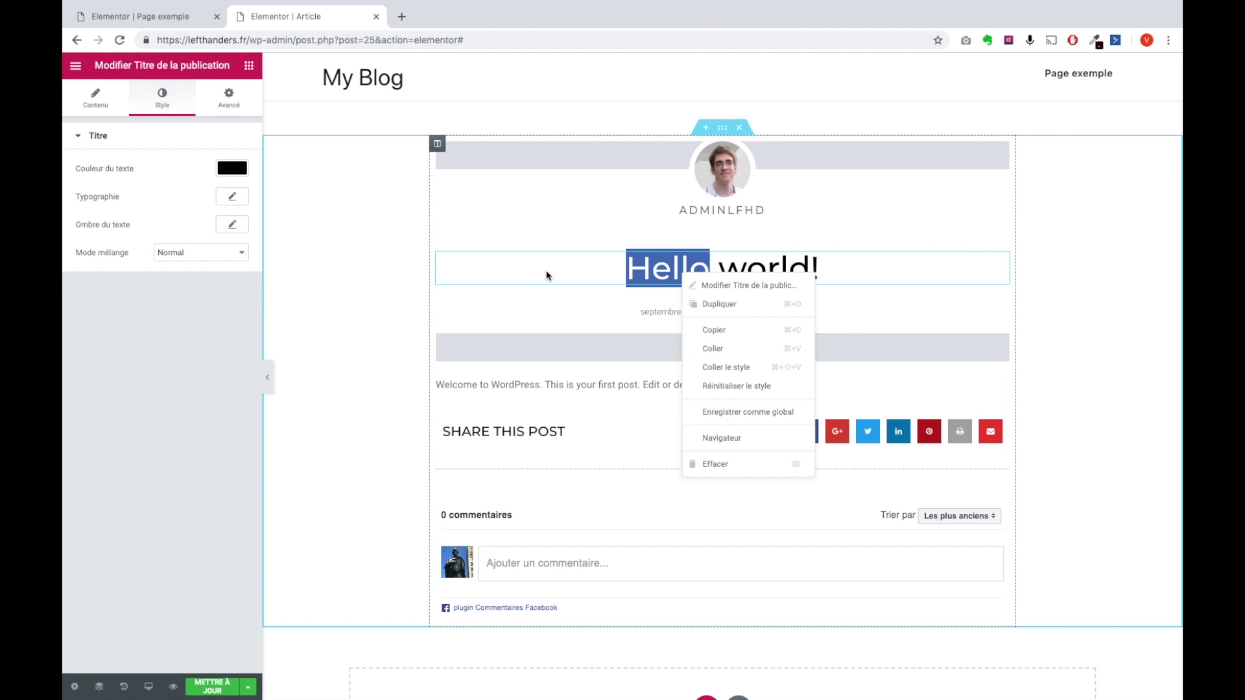
{"action": "left_click", "coordinate": [1140, 253]}
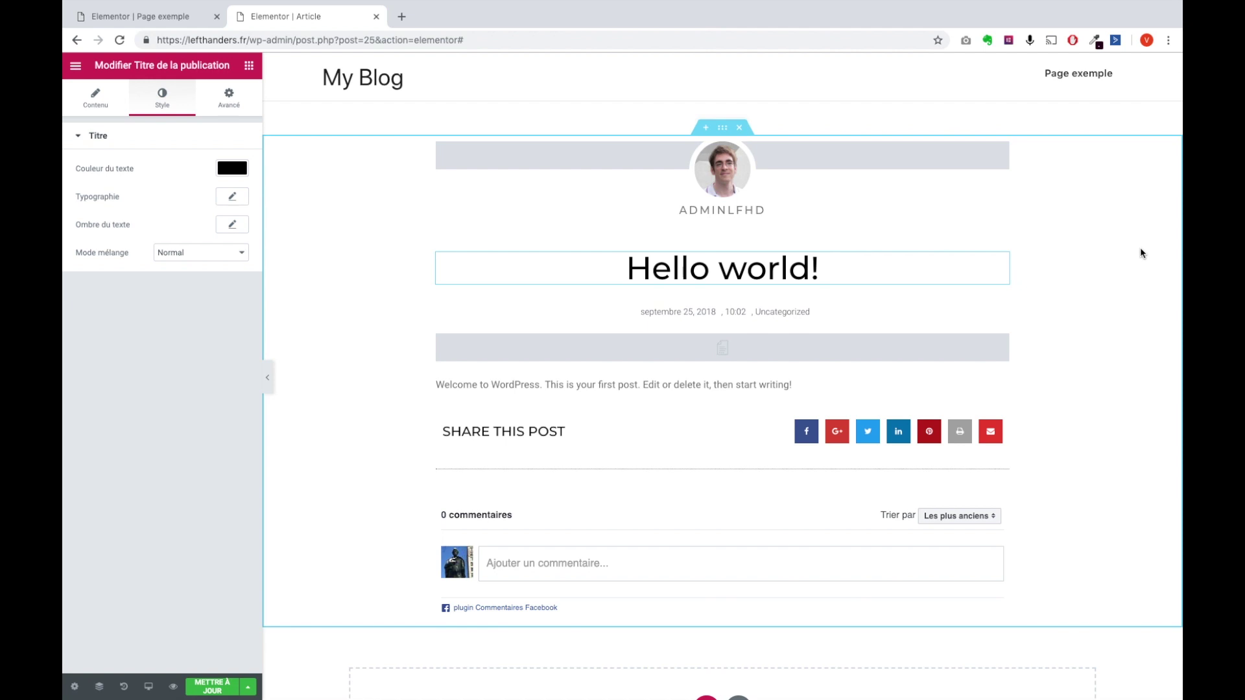